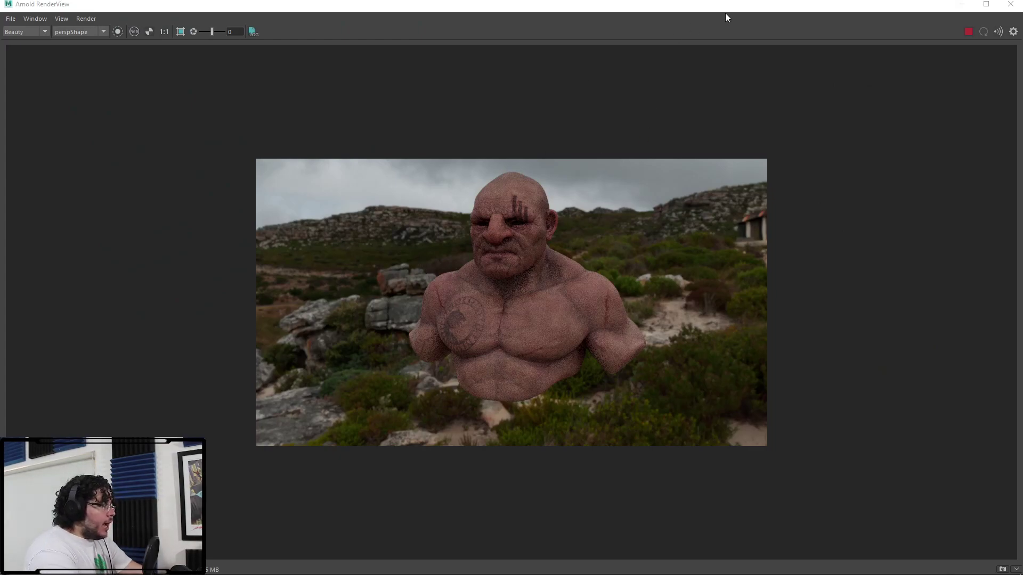
Inspect the rendered dwarf bust's face and torso up close
scroll(464, 270, "up", 5)
scroll(398, 277, "down", 3)
scroll(401, 292, "up", 3)
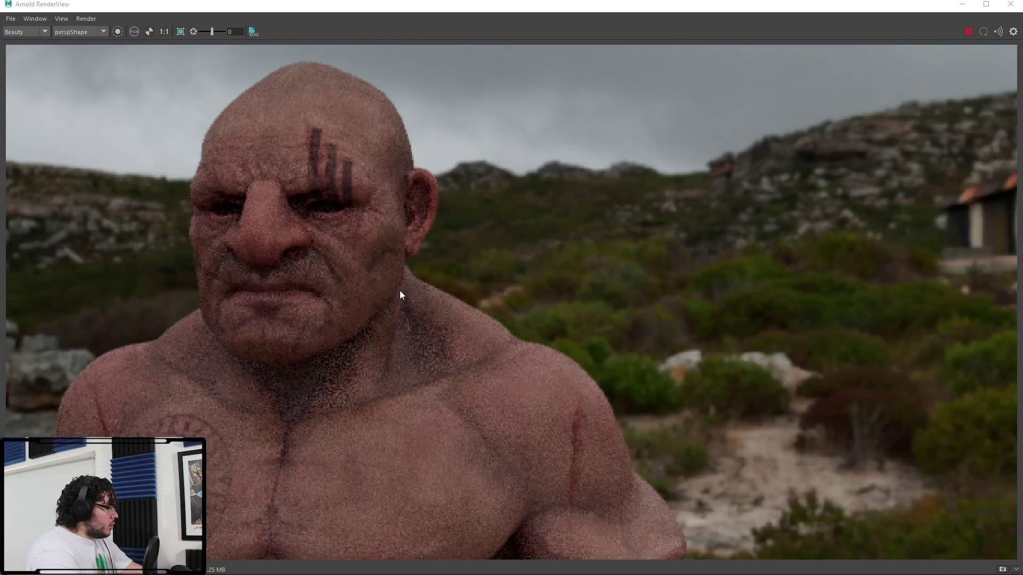
scroll(456, 249, "down", 3)
scroll(434, 217, "up", 2)
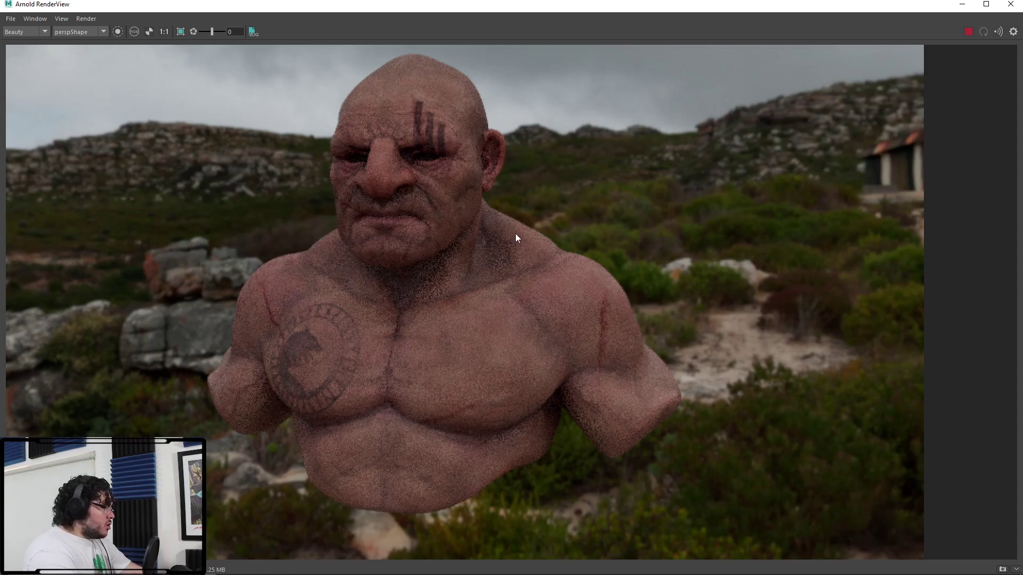
scroll(514, 233, "down", 2)
middle_click_drag(464, 254, 501, 269)
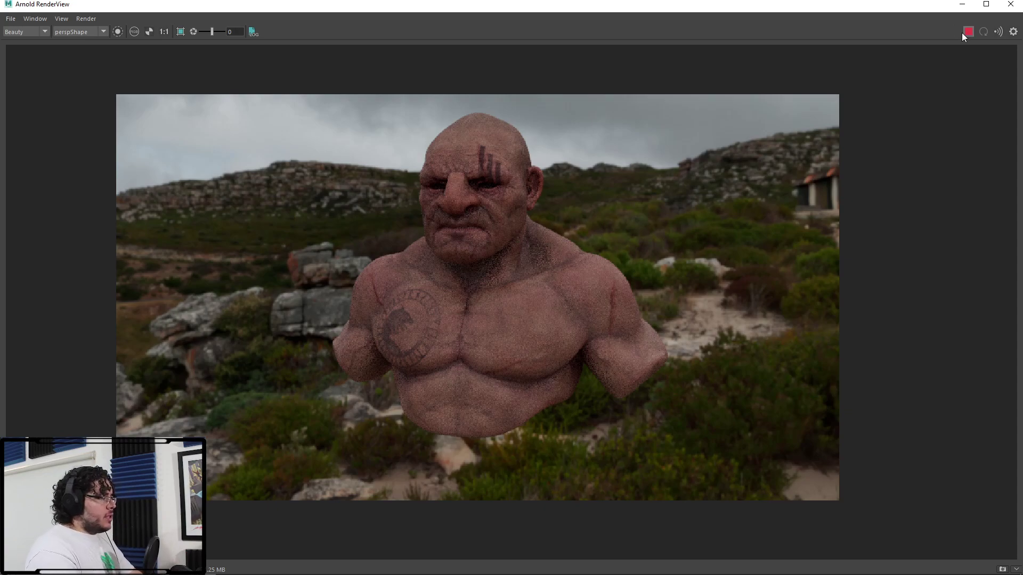
Return to the scene, select the dwarf bust and open the Hypershade in a maximized window
left_click(962, 5)
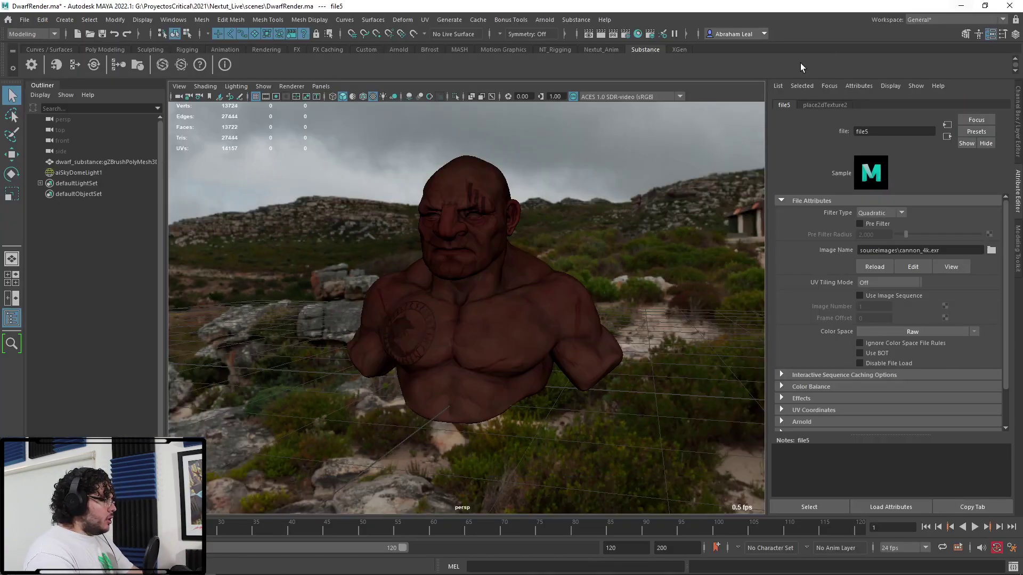
left_click(476, 270)
left_click(638, 34)
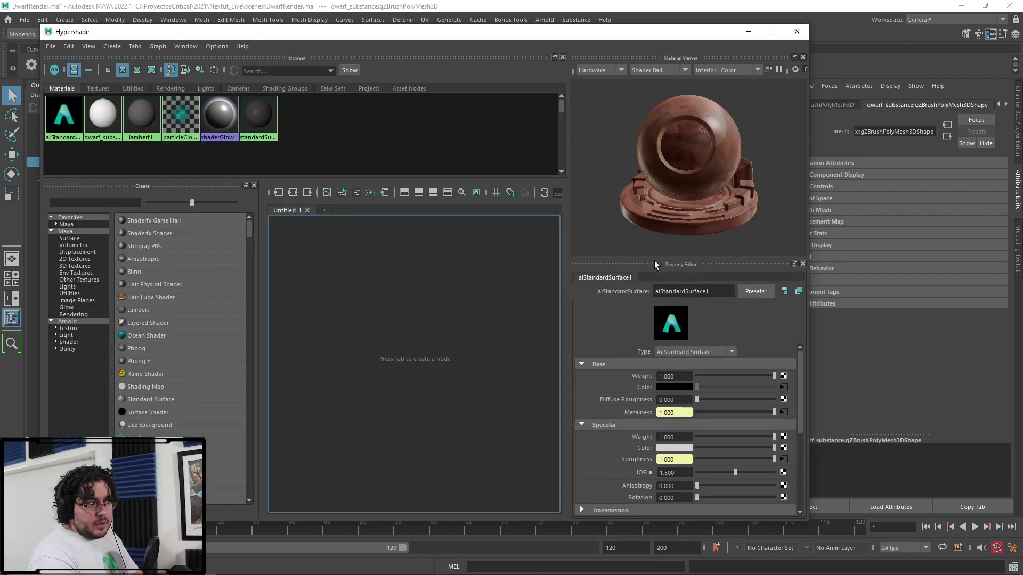
left_click(772, 31)
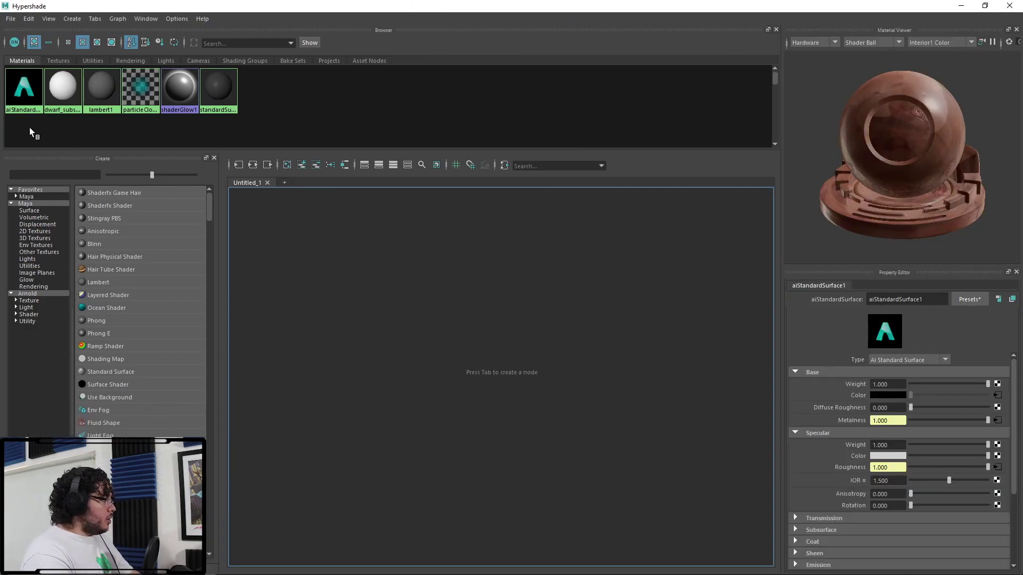
Graph the connections of the dwarf_substance defaultMat1 material to check its network
left_click(49, 98)
left_click(253, 166)
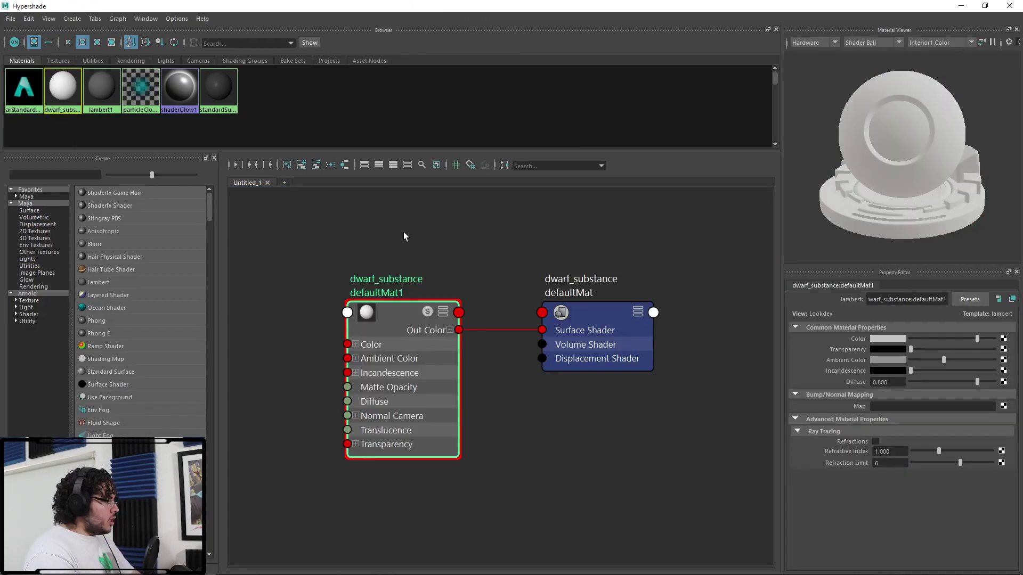
left_click(412, 318)
left_click(255, 167)
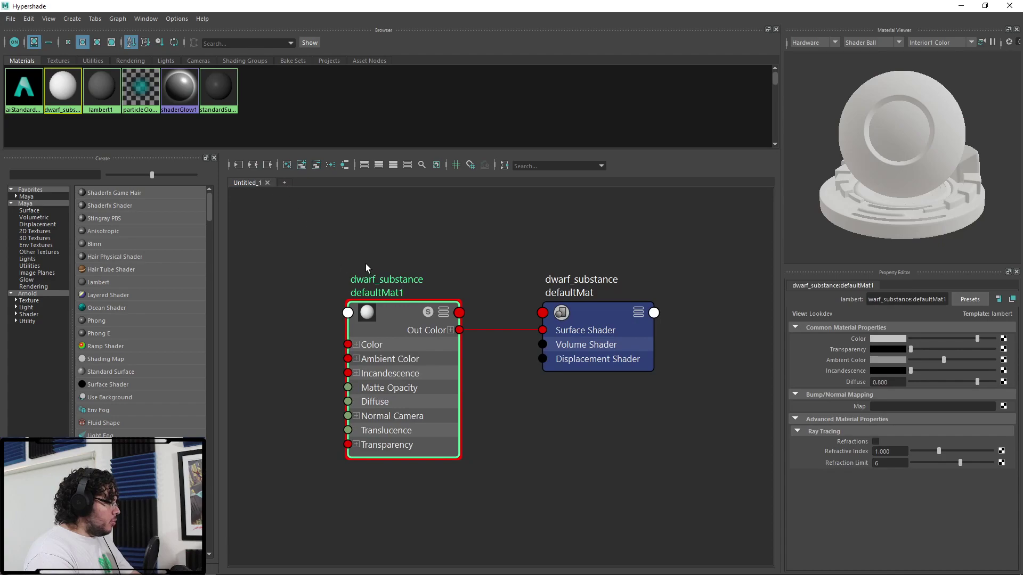
middle_click_drag(365, 264, 437, 261, "alt")
Graph the input and output connections of the aiStandardSurface1 material and bring its texture nodes into view
left_click(27, 100)
left_click(254, 166)
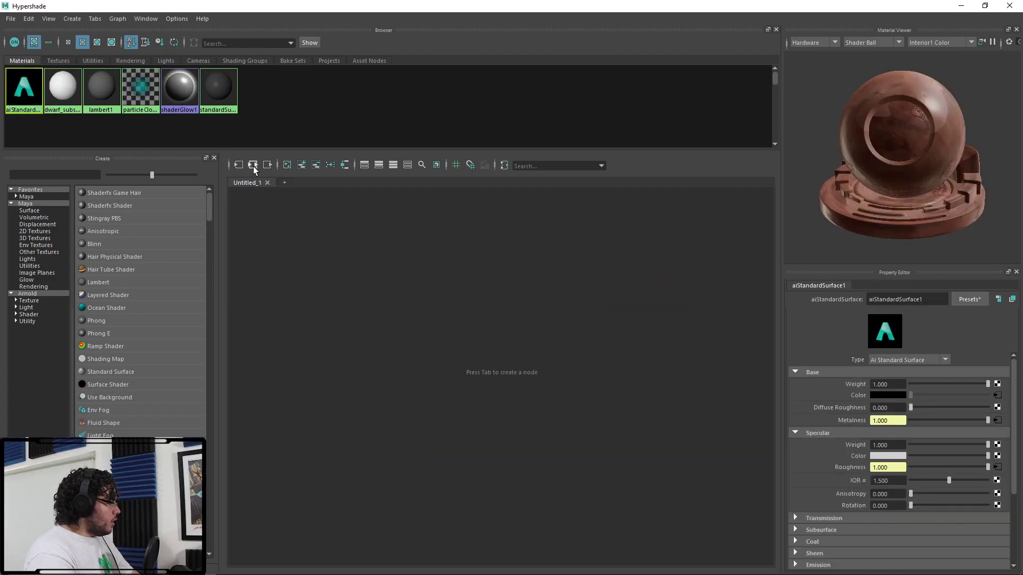
scroll(485, 339, "up", 4)
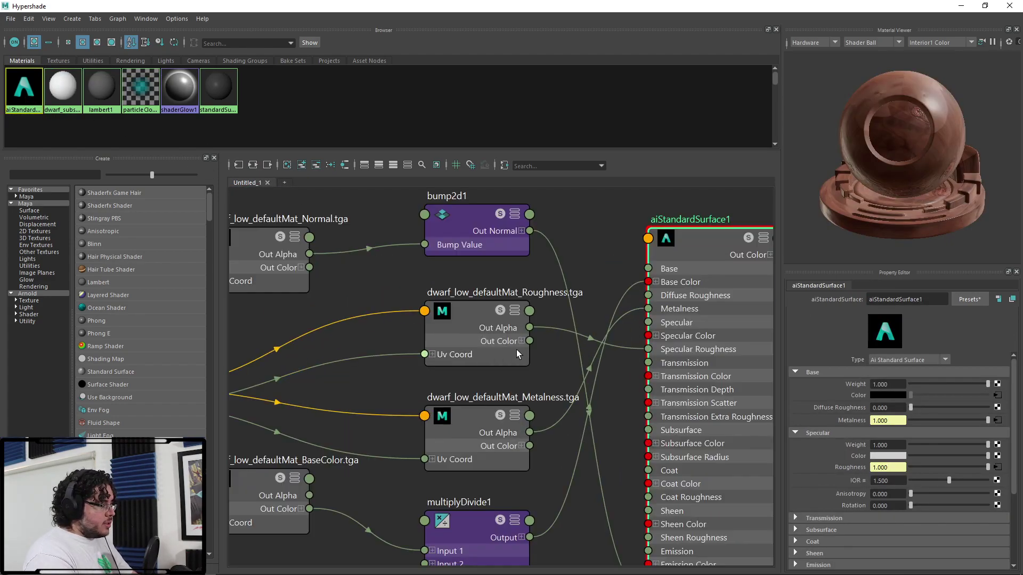
scroll(596, 293, "down", 4)
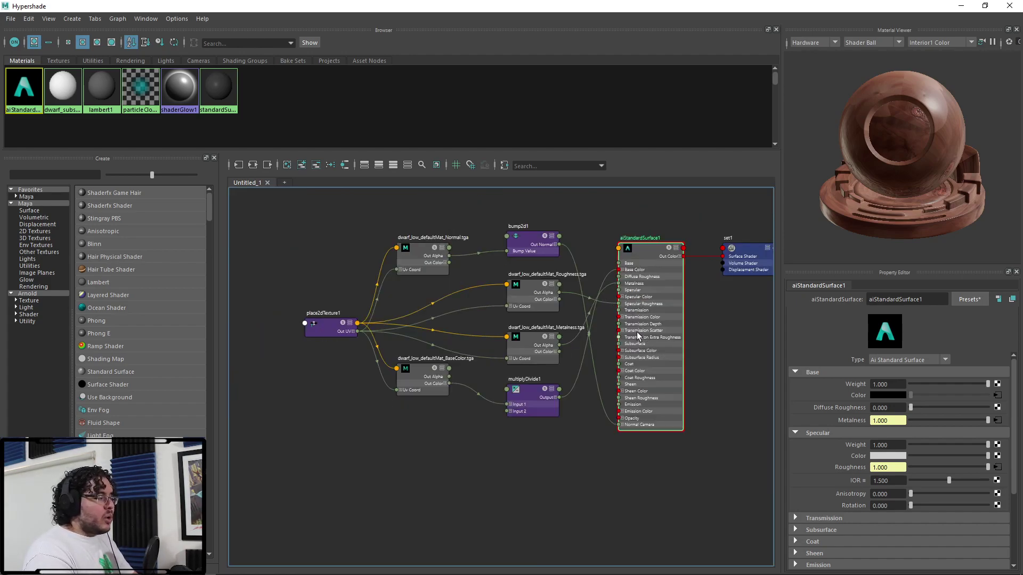
middle_click_drag(663, 334, 640, 297)
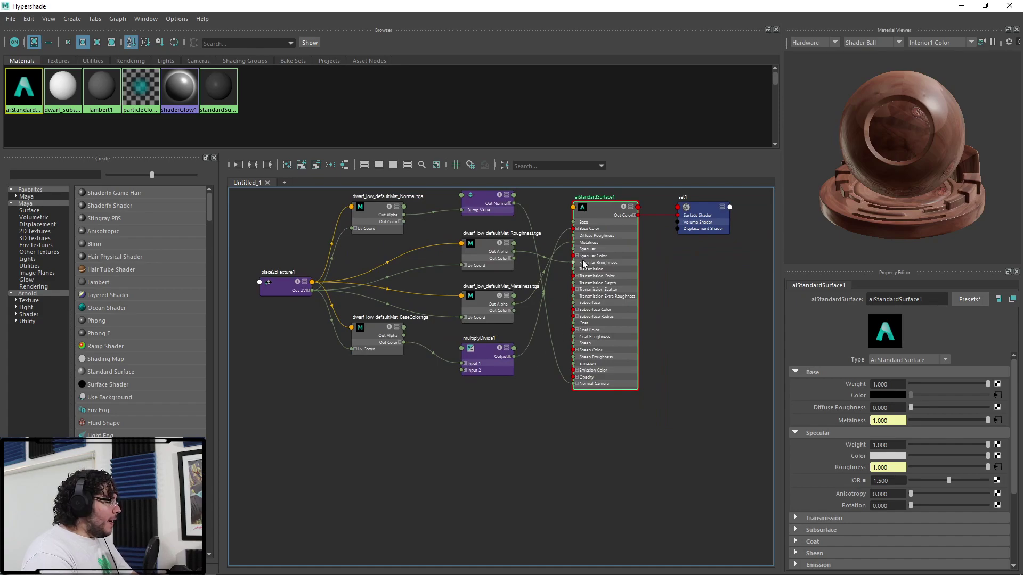
middle_click_drag(465, 250, 463, 278)
Turn off Flip R Channel and Flip G Channel in the bump2d1 node's Arnold attributes
left_click(481, 229)
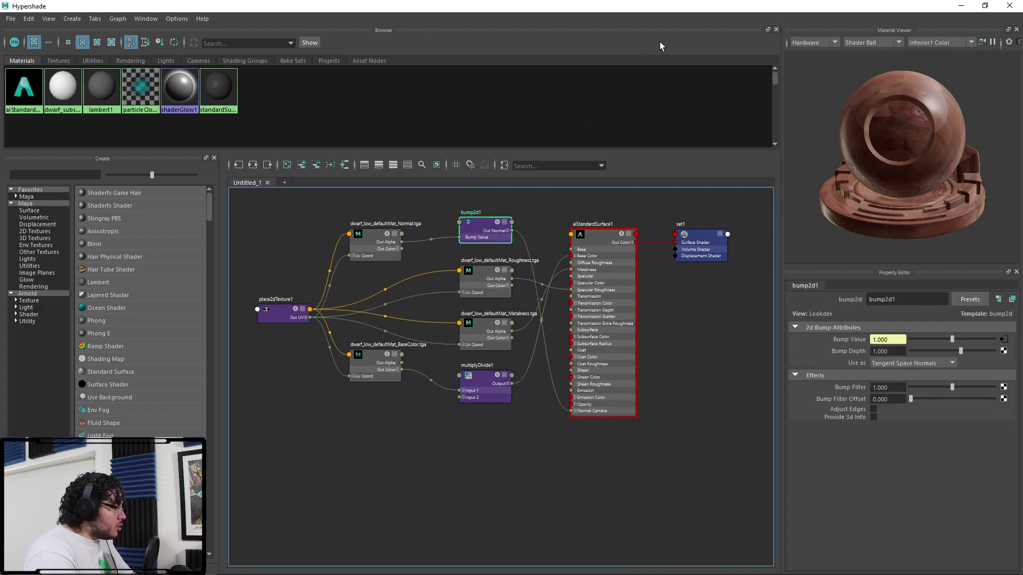
left_click_drag(658, 7, 412, 60)
left_click(781, 260)
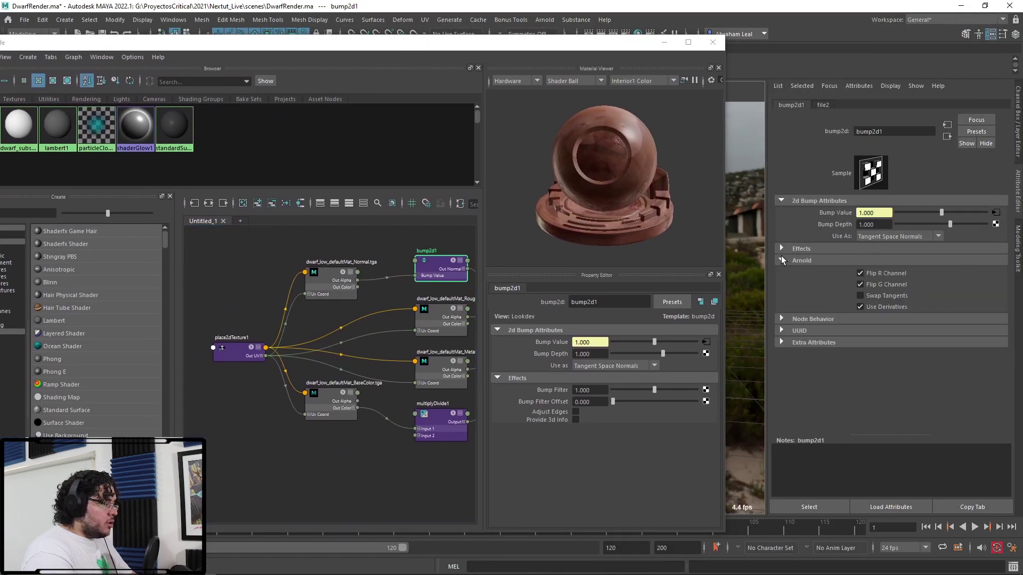
left_click(860, 274)
left_click(860, 284)
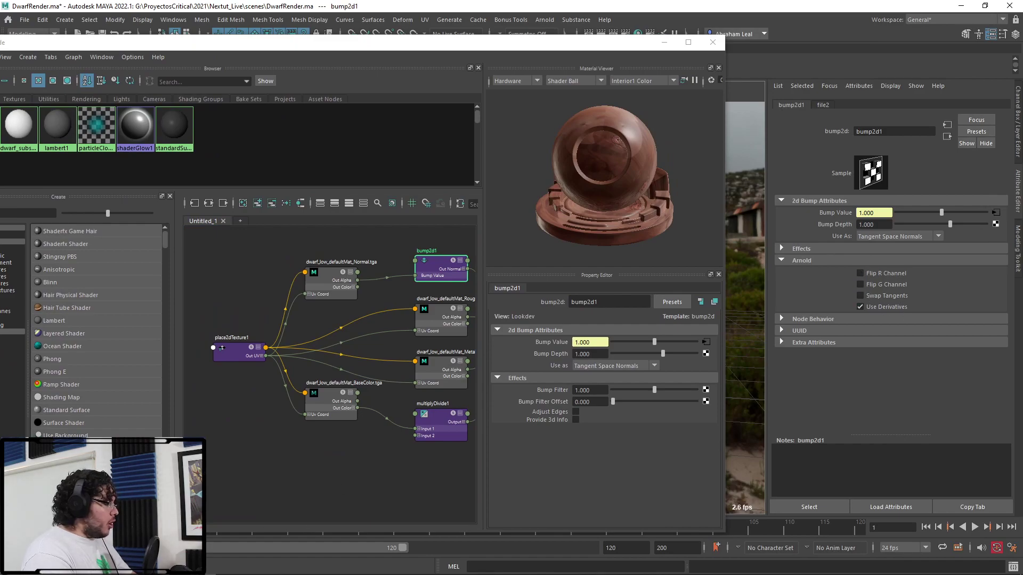
Re-render the dwarf bust in the Arnold RenderView and inspect the effect of the normal map change
key("alt+Tab")
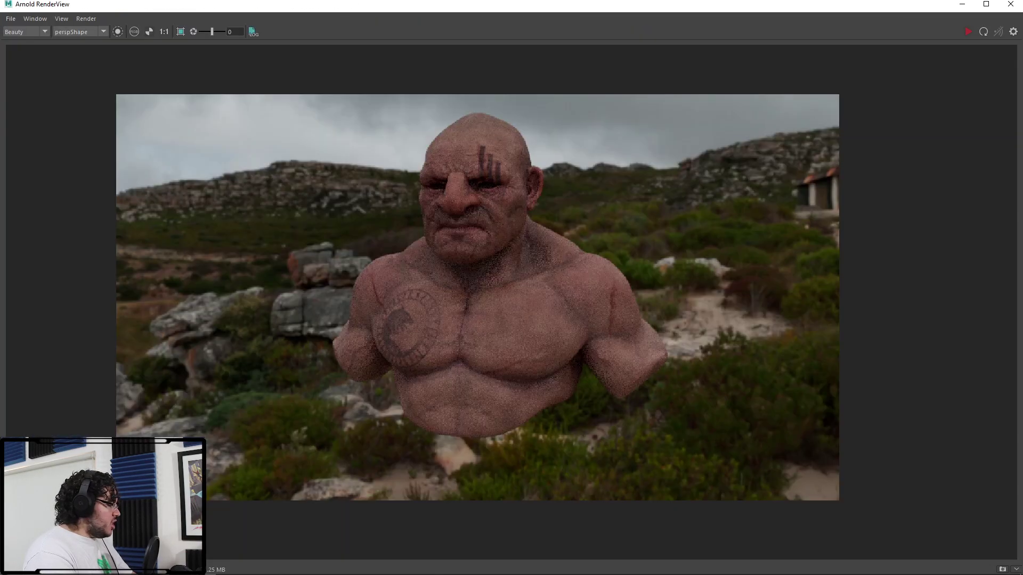
left_click(966, 32)
scroll(455, 228, "up", 4)
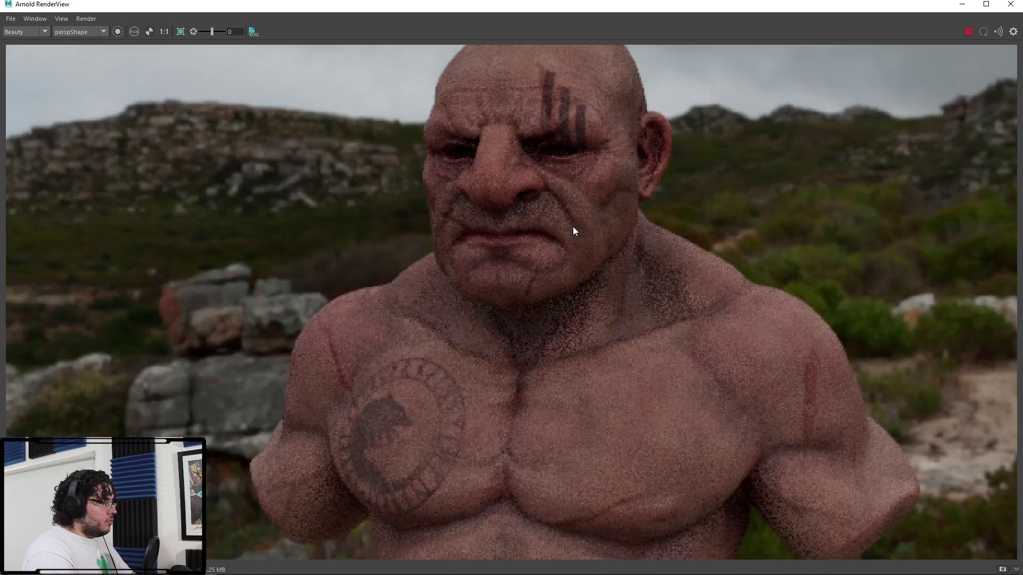
scroll(573, 233, "down", 2)
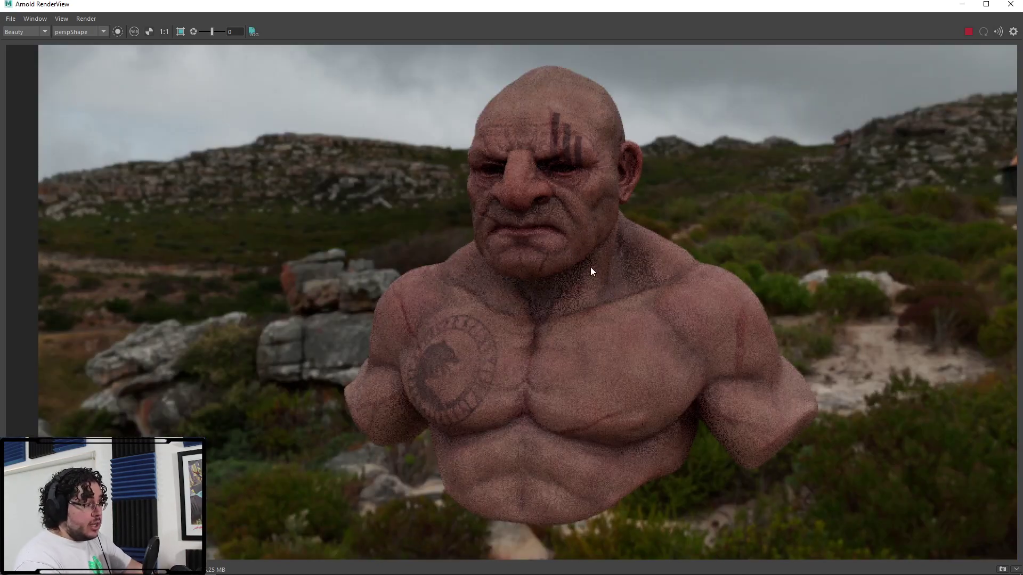
scroll(583, 262, "down", 3)
scroll(475, 235, "up", 2)
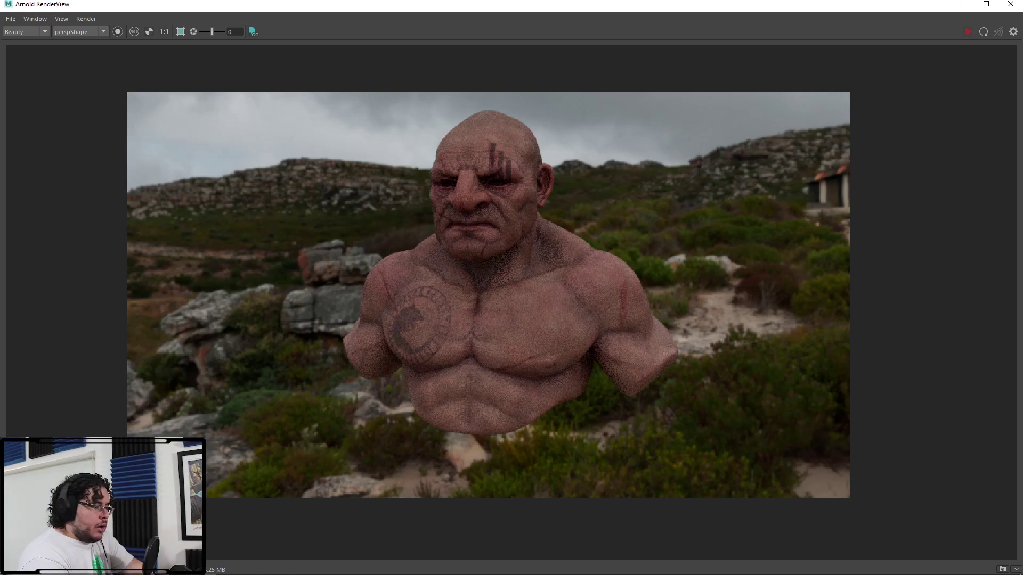
key("super+d")
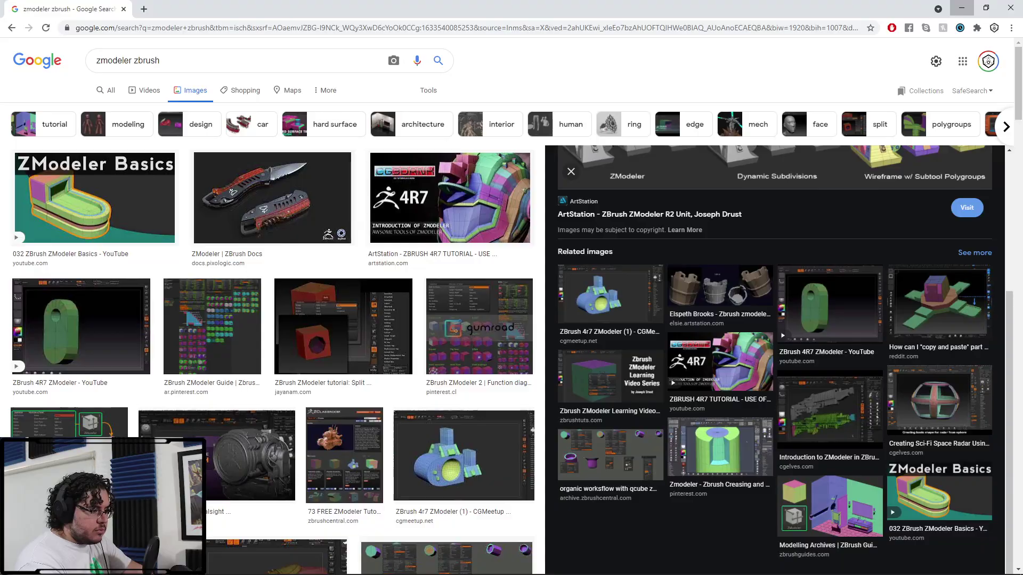
key("super+d")
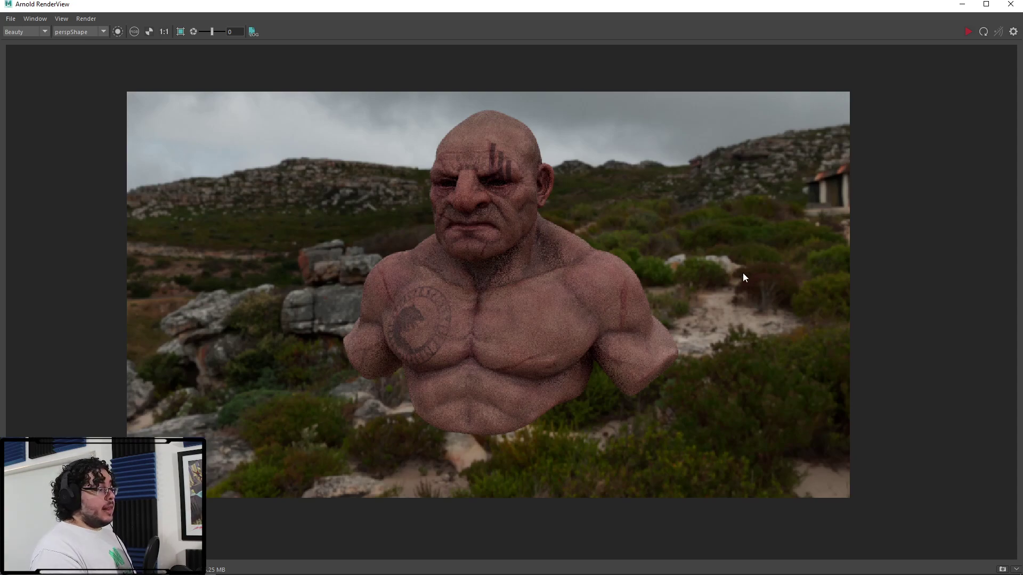
Create a polygon cube in the scene and place it beside the dwarf bust, about 2.5 units along X
left_click(962, 6)
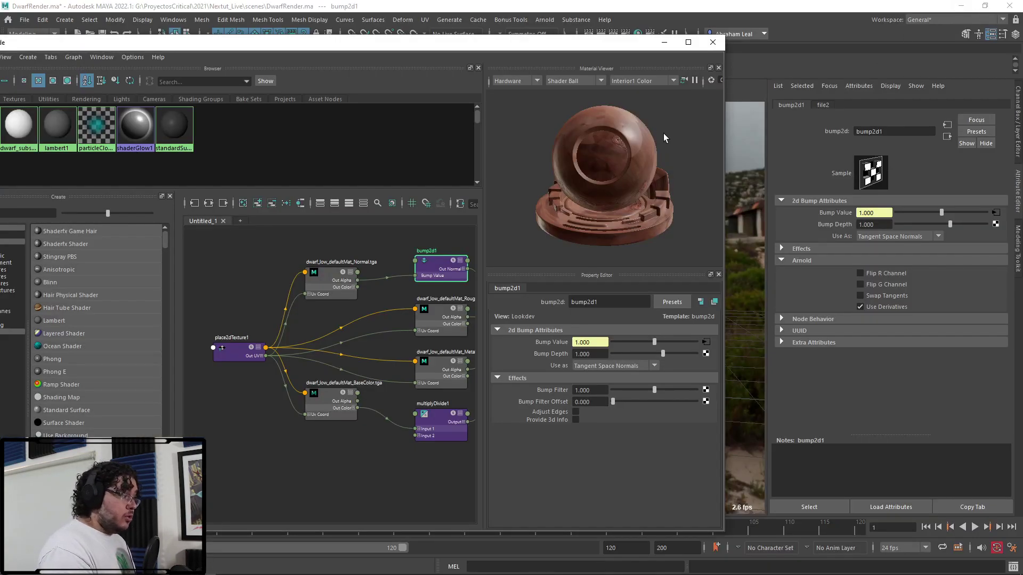
left_click(666, 44)
scroll(536, 384, "down", 5)
left_click_drag(551, 350, 575, 362, "alt")
scroll(563, 368, "up", 2)
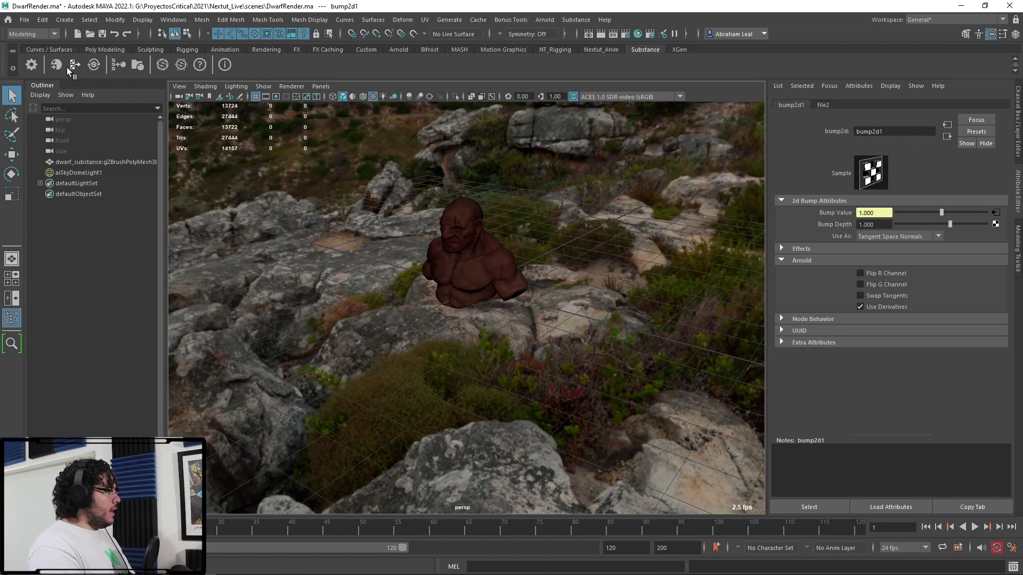
left_click(97, 49)
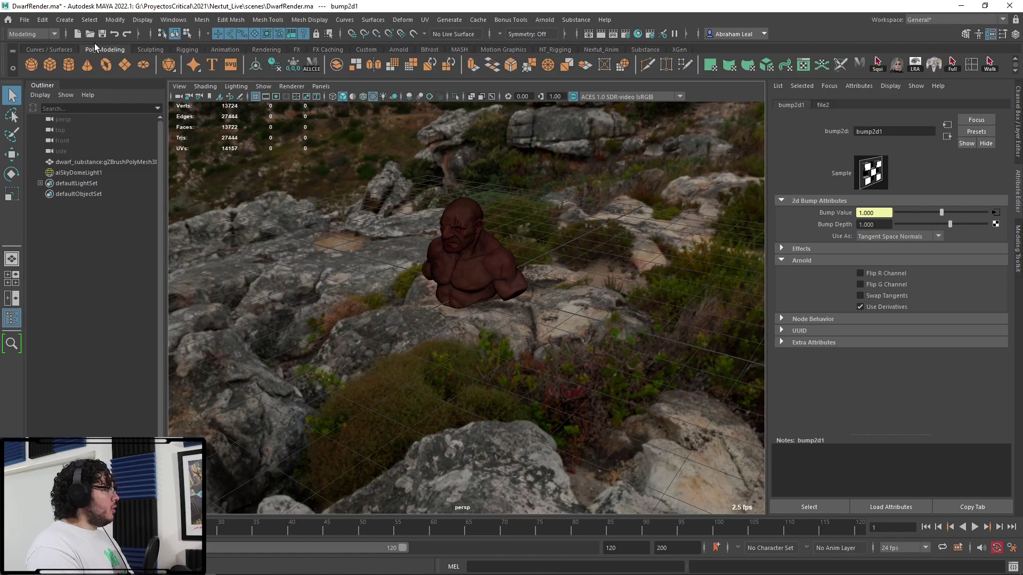
left_click(49, 64)
key("w")
left_click_drag(522, 299, 580, 230)
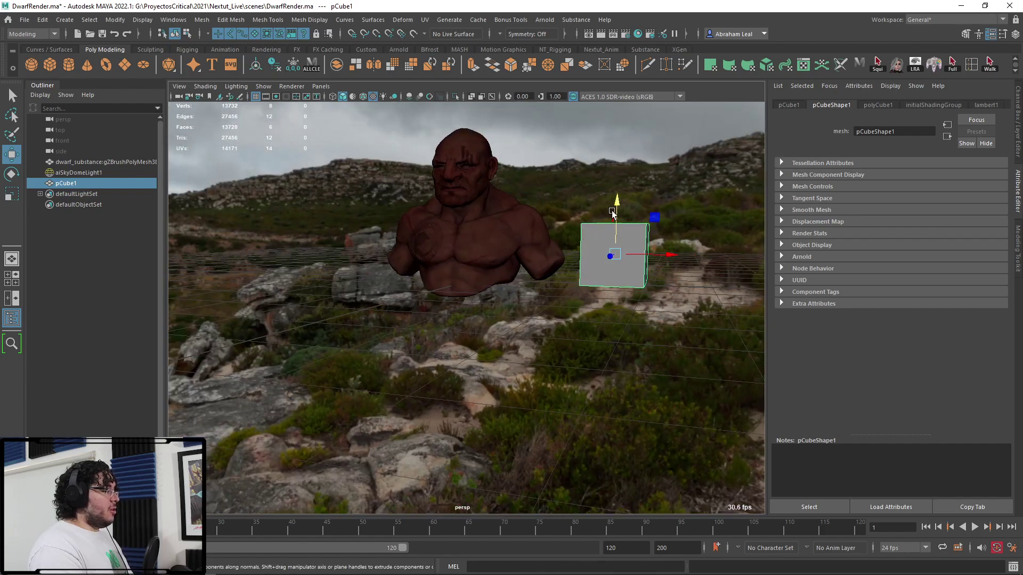
Set the cube's Scale X, Scale Y and Scale Z to 120
scroll(597, 244, "down", 3)
left_click_drag(590, 274, 575, 320, "alt")
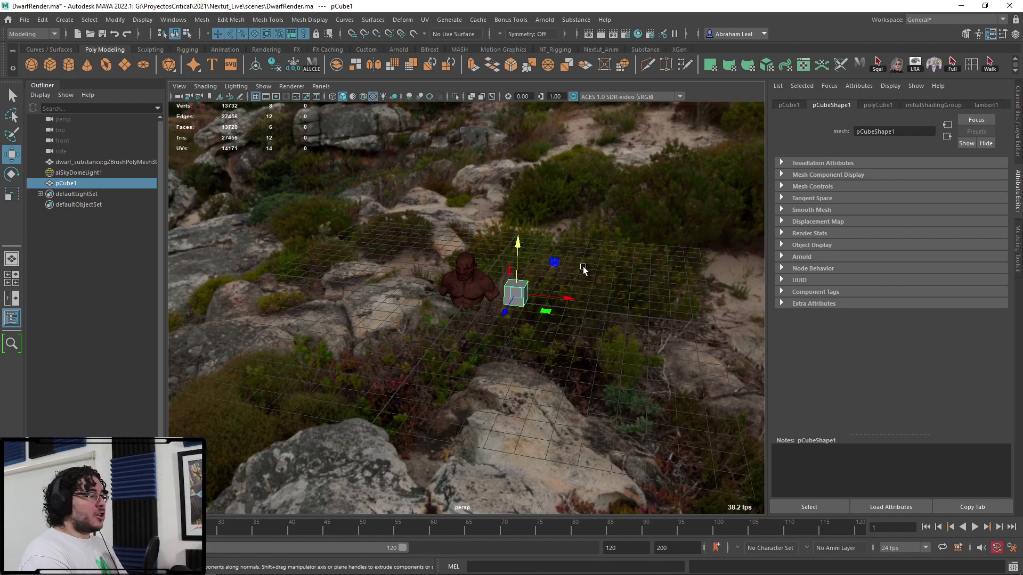
key("ctrl+a")
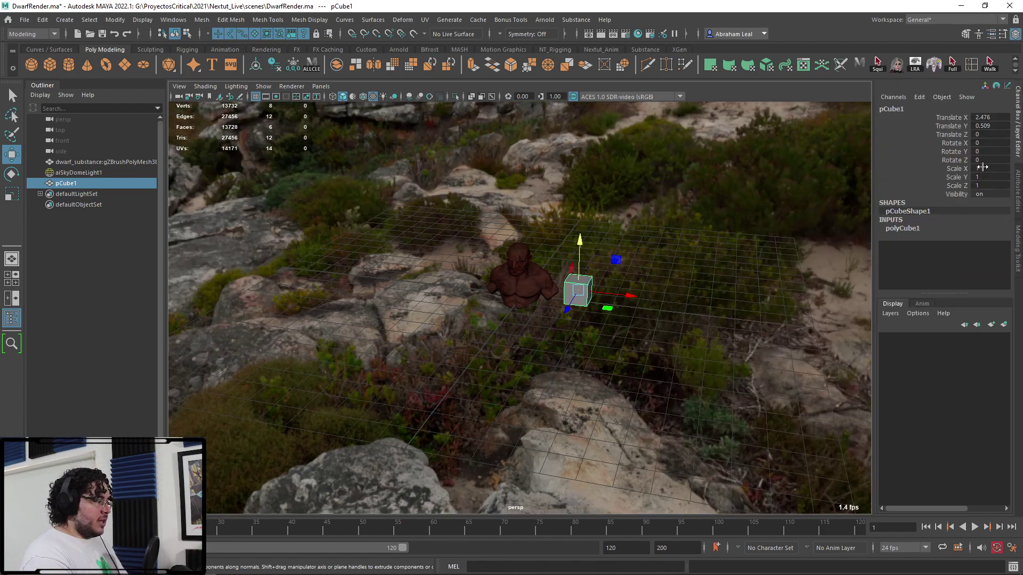
left_click_drag(982, 167, 982, 185)
type("120")
key("Return")
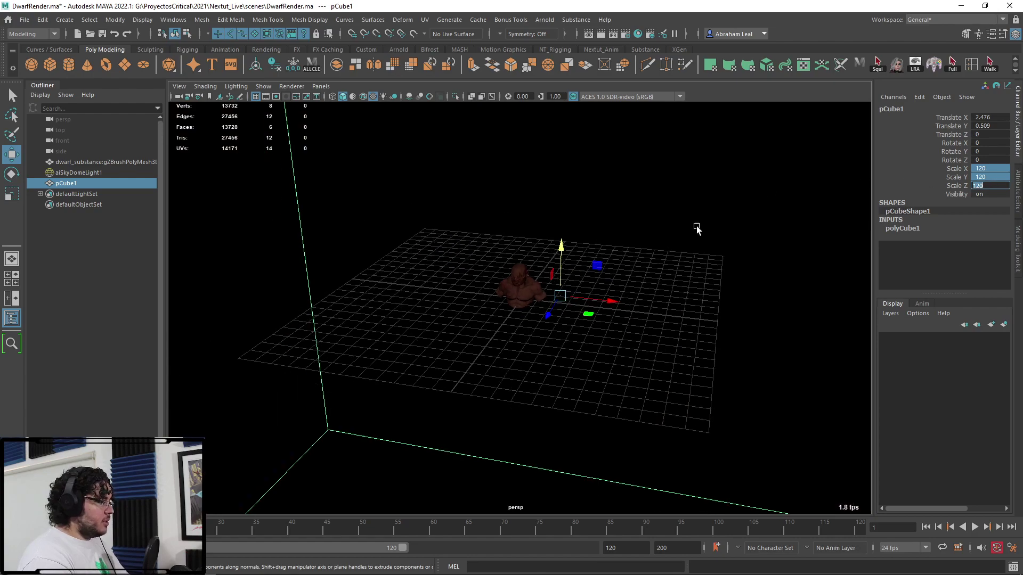
Reshape the cube into a thin upright slab with Scale X 50 and Scale Z 3
key("f")
left_click(990, 168)
type("50")
key("Tab")
key("Tab")
type("3")
key("Return")
key("f")
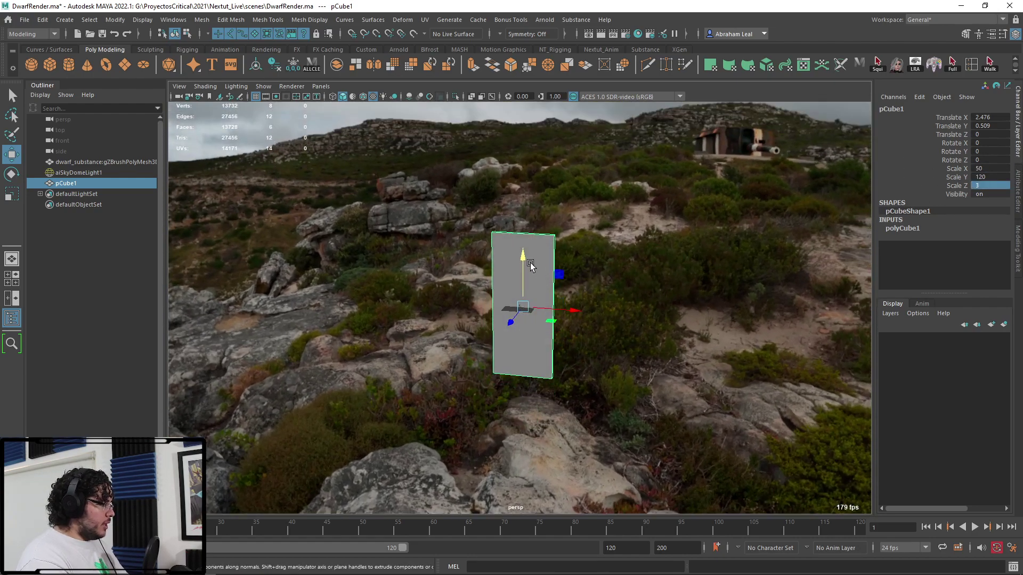
Raise the slab to a Translate Y of about 57.9 so it stands on the grid, and compare its size with the bust
left_click_drag(528, 265, 573, 212)
key("4")
scroll(522, 284, "up", 1)
left_click(523, 304)
scroll(524, 303, "down", 1)
key("r")
scroll(587, 345, "down", 3)
key("w")
middle_click_drag(549, 261, 551, 257)
key("r")
mouse_move(551, 257)
left_mouse_down("alt")
mouse_move(490, 277)
mouse_move(484, 267)
mouse_move(582, 250)
mouse_move(549, 266)
left_mouse_up("alt")
key("w")
left_click_drag(532, 218, 583, 312)
key("6")
left_click(570, 277)
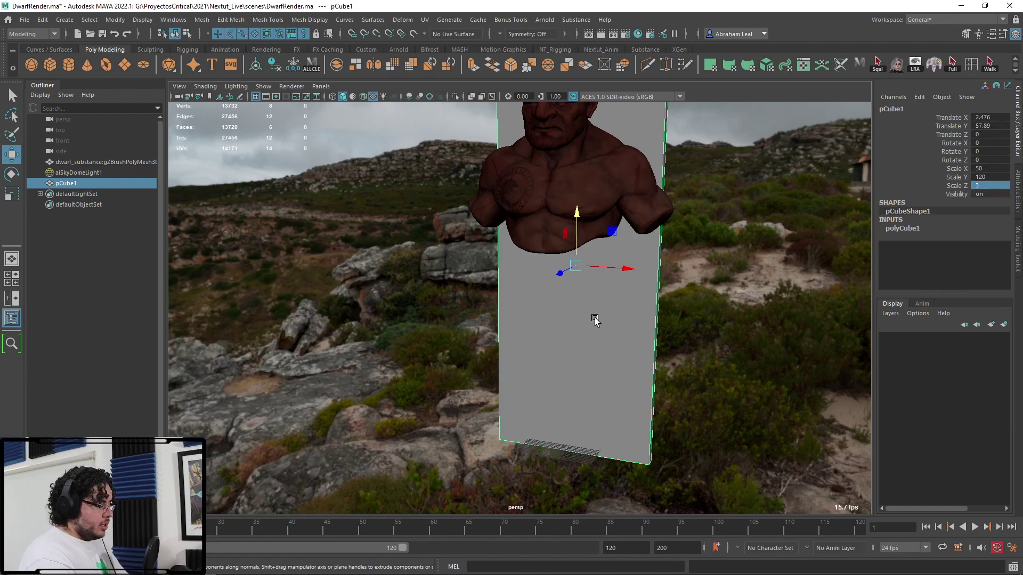
Delete the size-reference slab and frame the dwarf bust
key("Delete")
key("f")
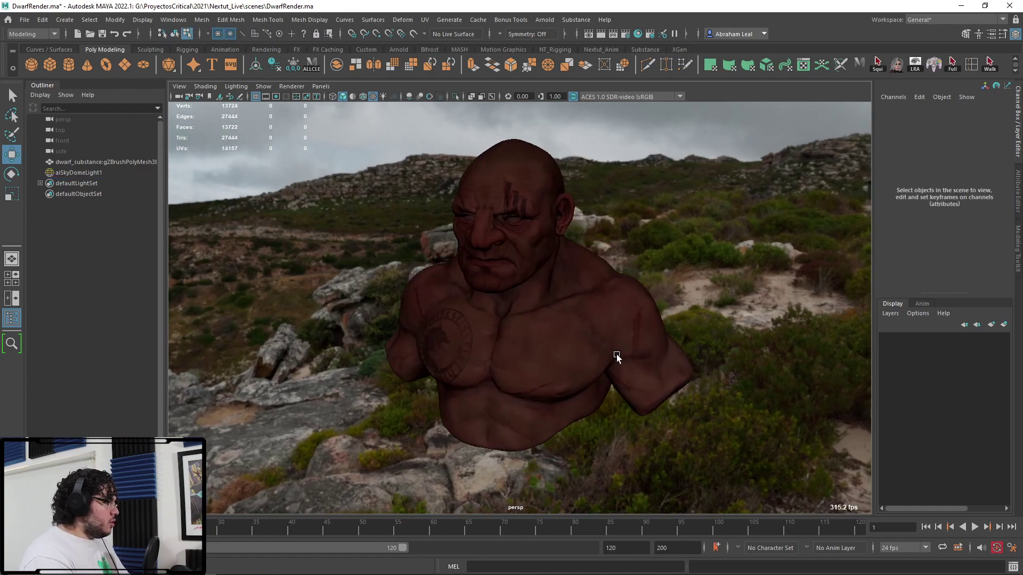
Show the resolution gate, reposition the bust inside it and re-render the new framing
left_click(286, 97)
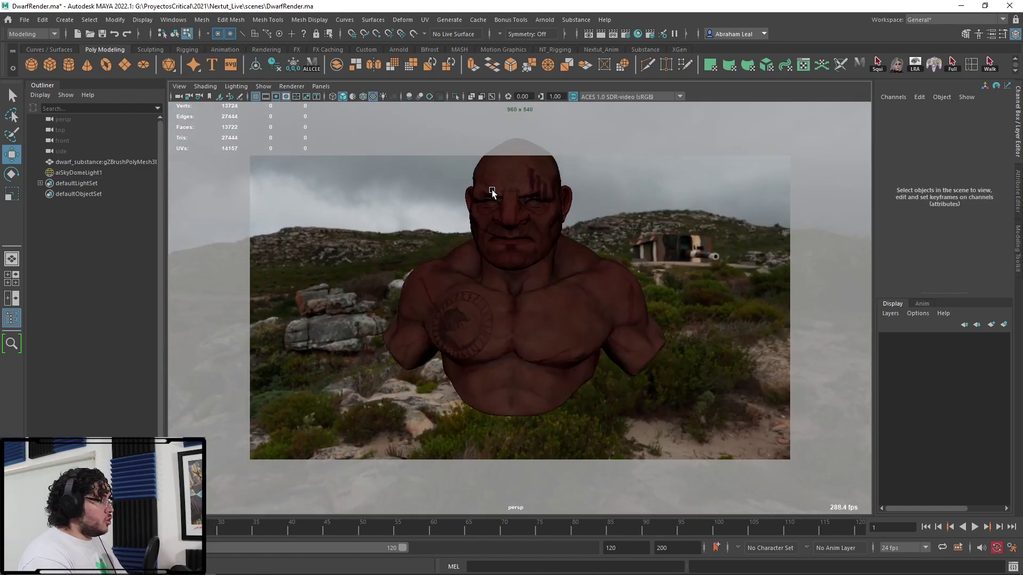
middle_click_drag(450, 169, 456, 210, "alt")
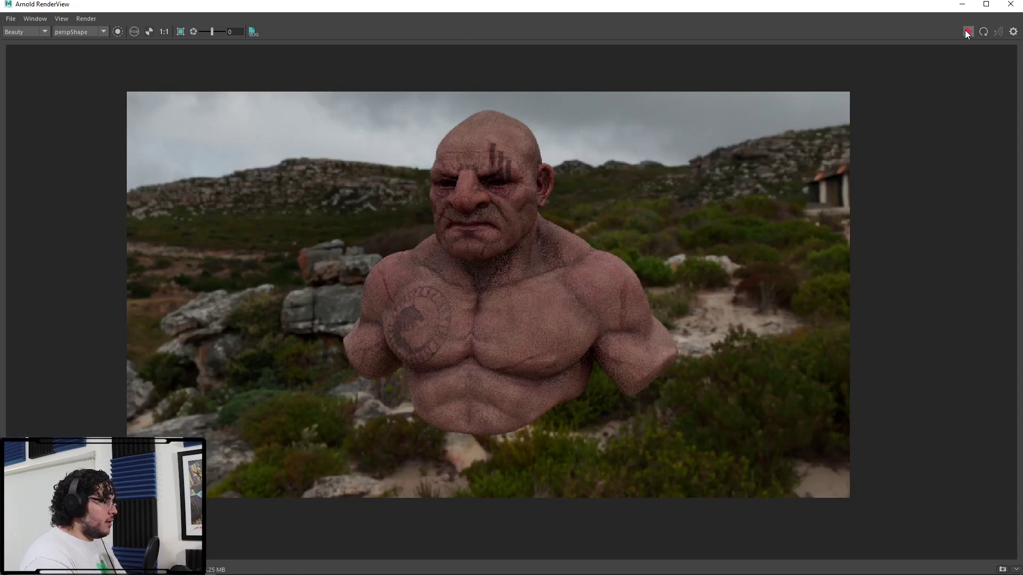
left_click(968, 32)
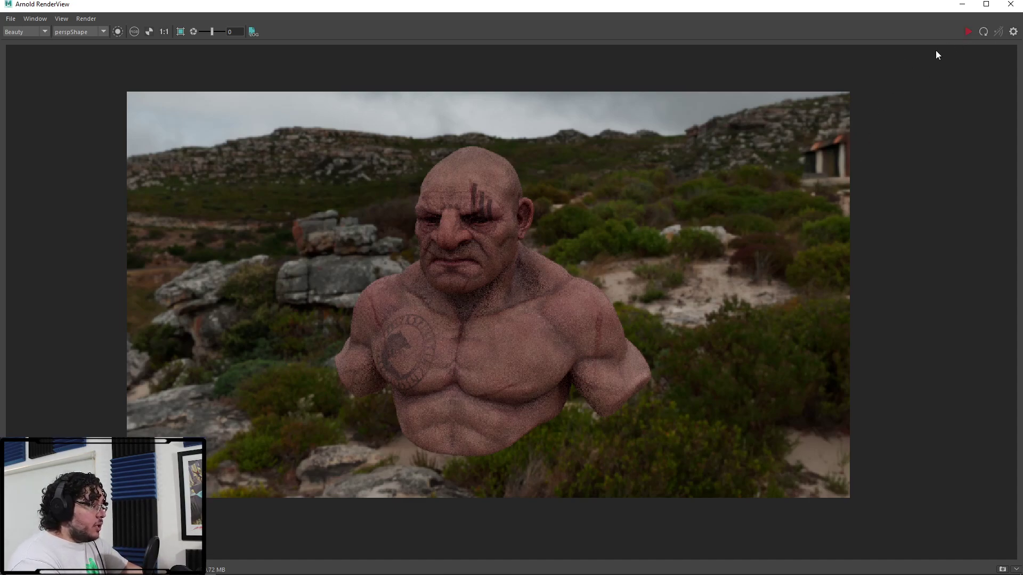
Rename the dwarf bust's aiStandardSurface1 material to M_Dwarf in the Hypershade
left_click(962, 4)
left_click(542, 297)
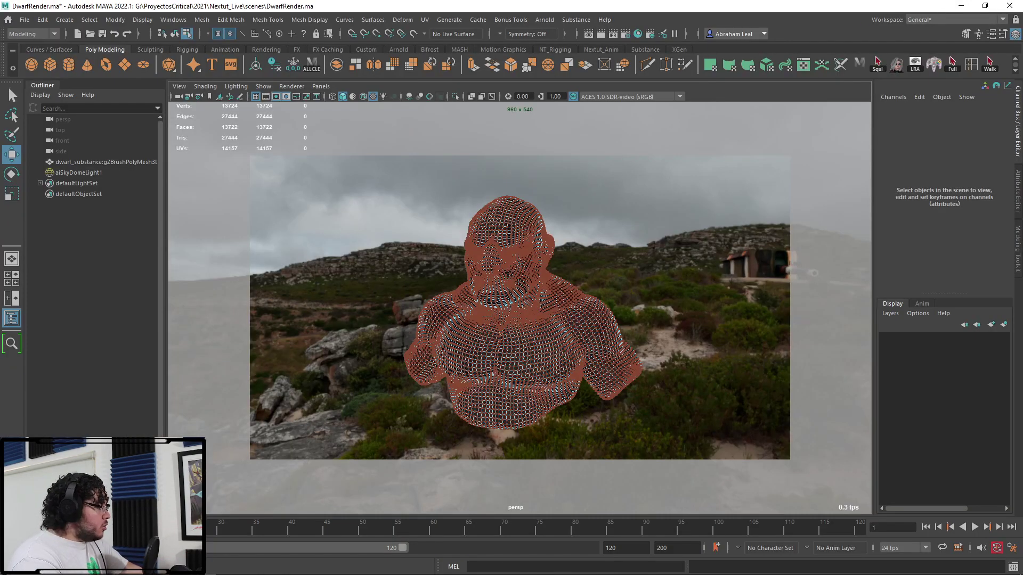
left_click(637, 33)
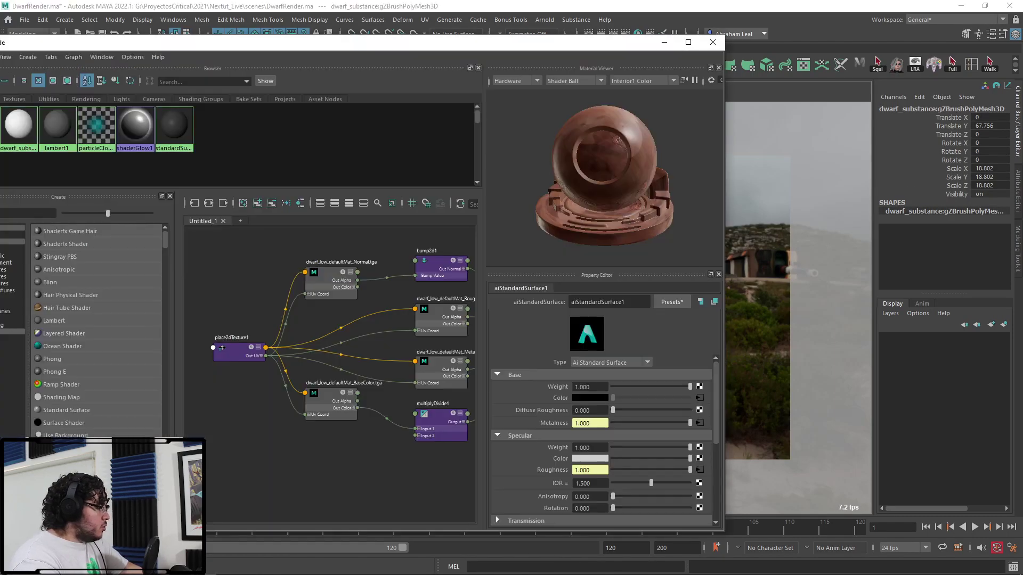
middle_click_drag(382, 324, 349, 315, "alt")
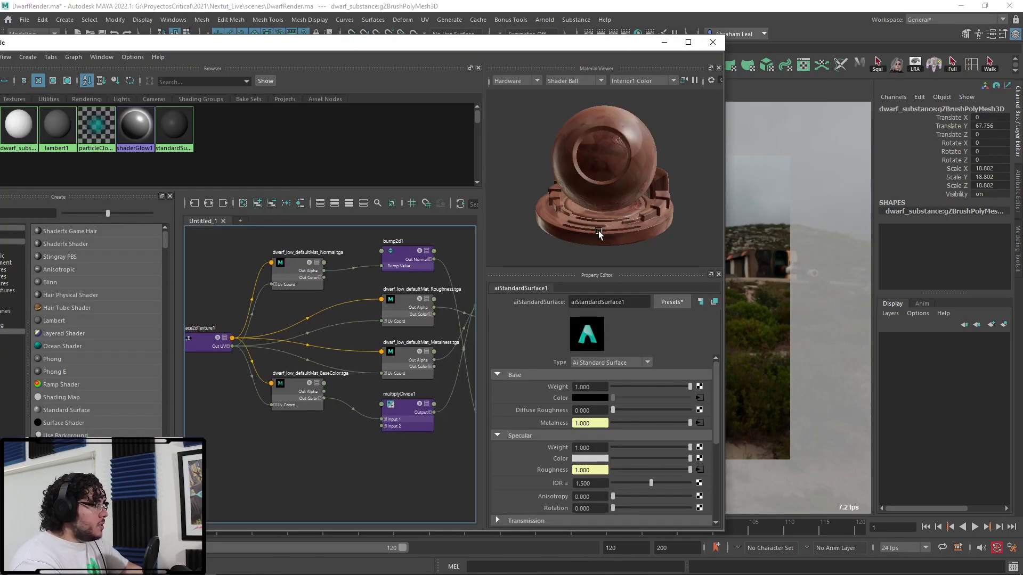
key("BackSpace")
key("BackSpace")
key("BackSpace")
key("BackSpace")
key("BackSpace")
key("BackSpace")
key("BackSpace")
key("BackSpace")
key("BackSpace")
key("BackSpace")
key("BackSpace")
key("BackSpace")
key("BackSpace")
key("BackSpace")
key("BackSpace")
key("BackSpace")
key("BackSpace")
key("BackSpace")
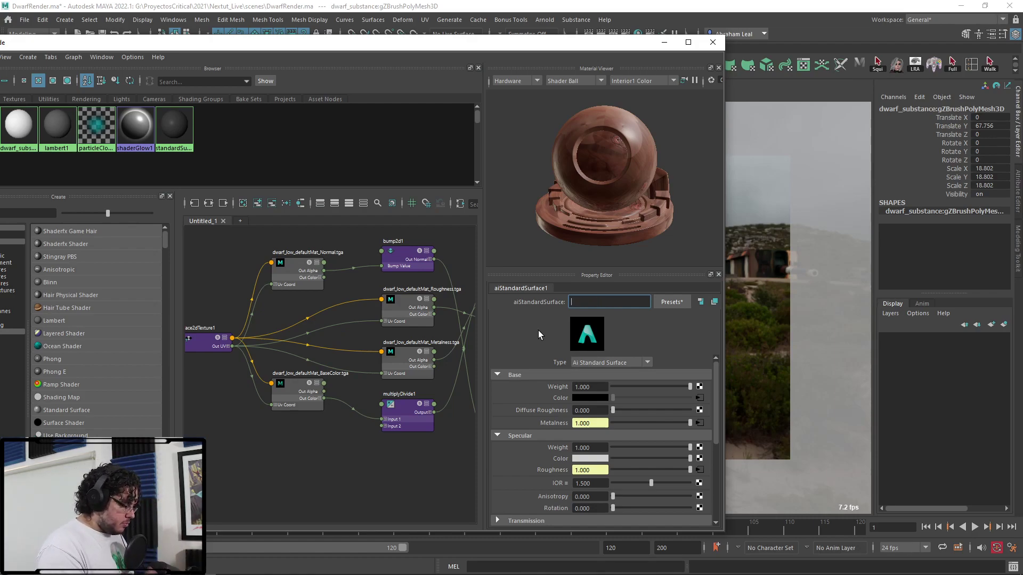
type("M_")
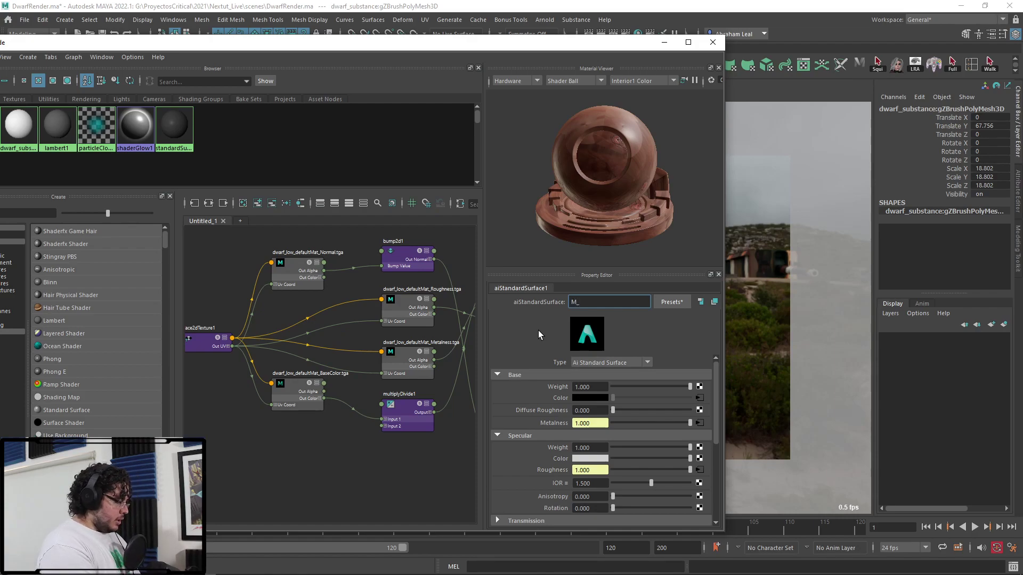
type("Dwarf")
key("Return")
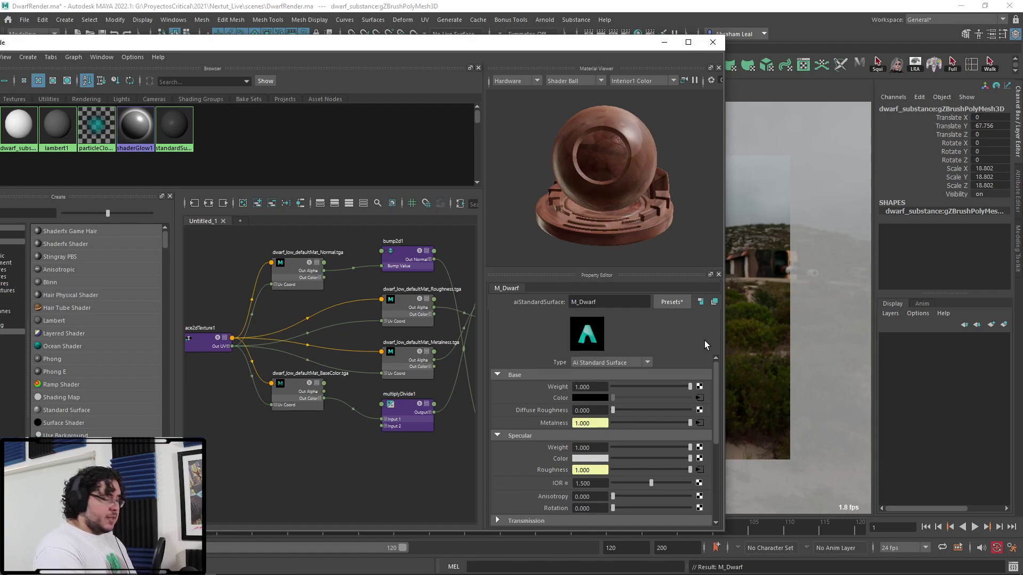
left_click(665, 42)
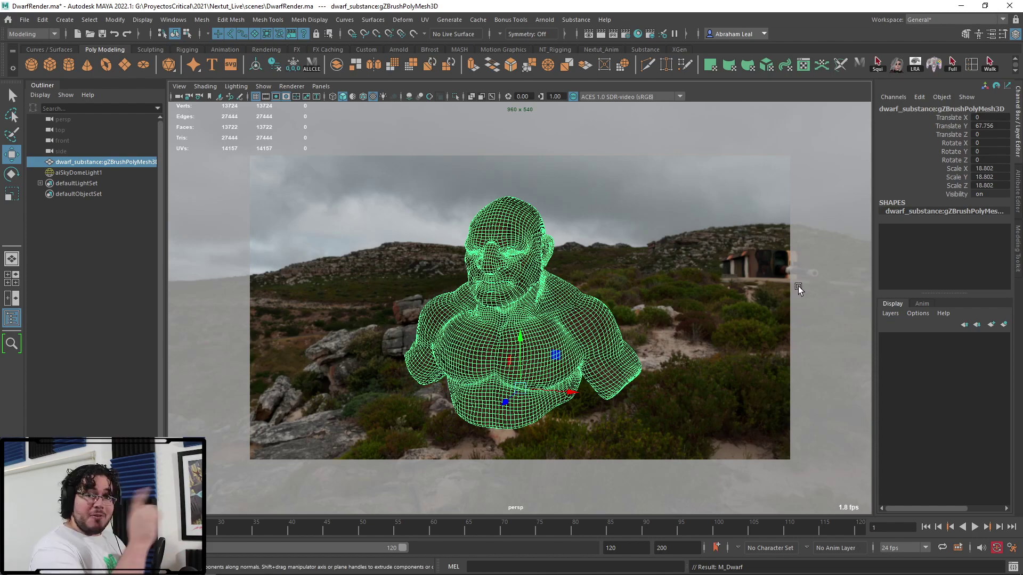
Set the Subsurface Weight of the M_Dwarf material to 1
left_click(521, 341)
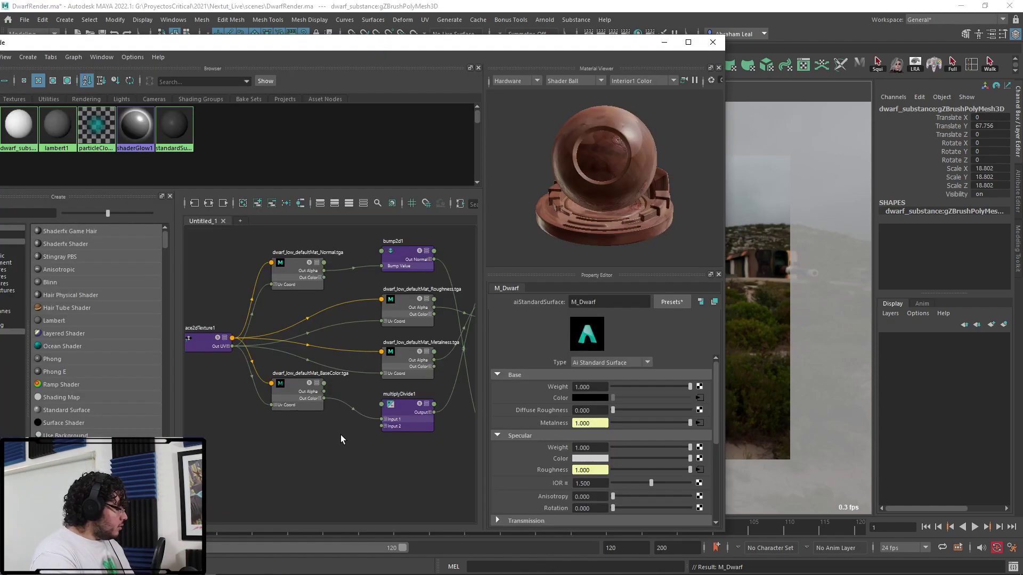
scroll(617, 383, "down", 5)
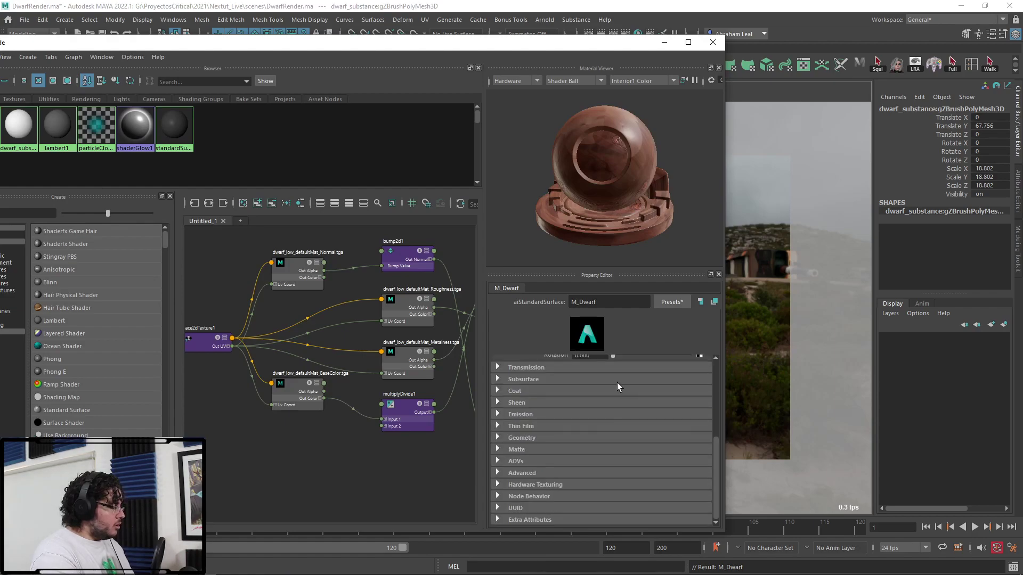
scroll(504, 415, "up", 2)
left_click(500, 411)
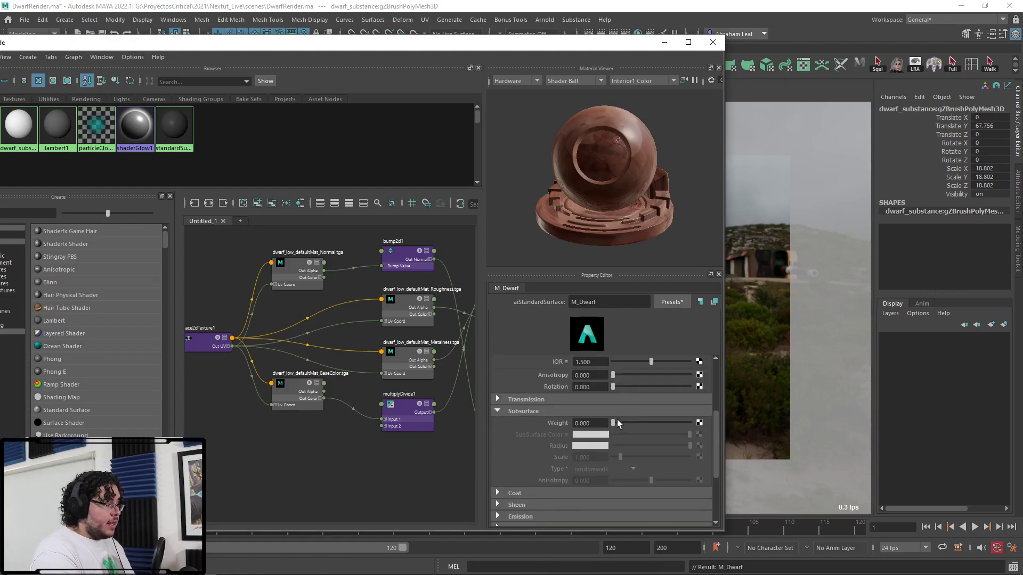
left_click_drag(615, 422, 724, 421)
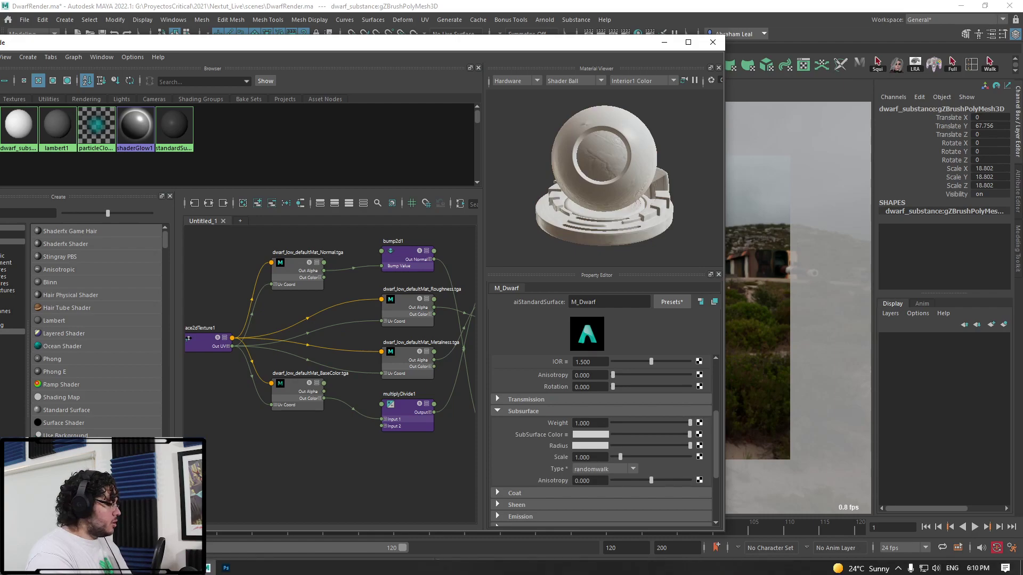
Re-render the bust with full subsurface weight and examine the skin up close
key("alt+Tab")
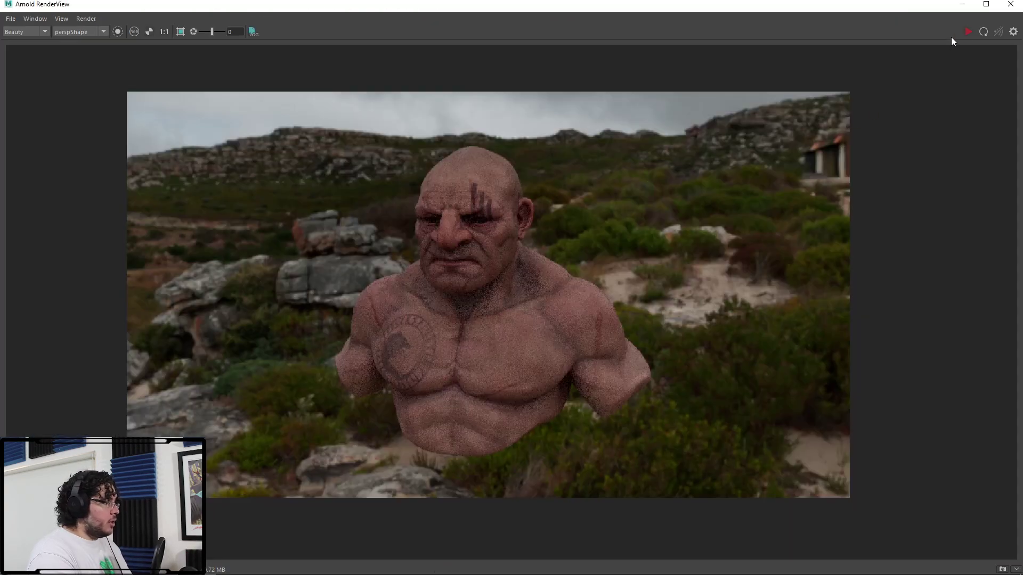
left_click(967, 32)
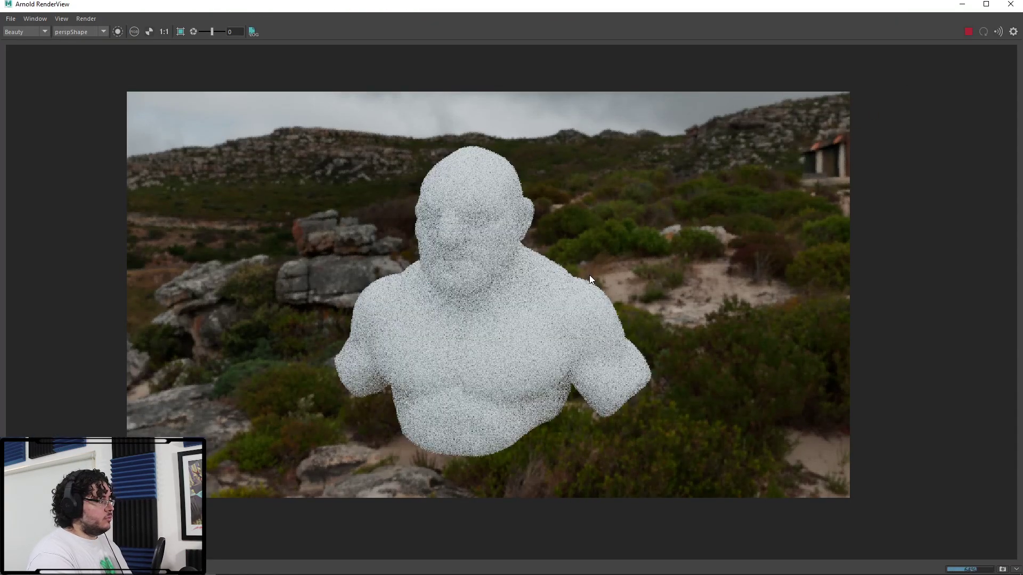
scroll(549, 320, "up", 5)
scroll(539, 304, "down", 3)
scroll(474, 255, "up", 1)
middle_click_drag(485, 271, 538, 278)
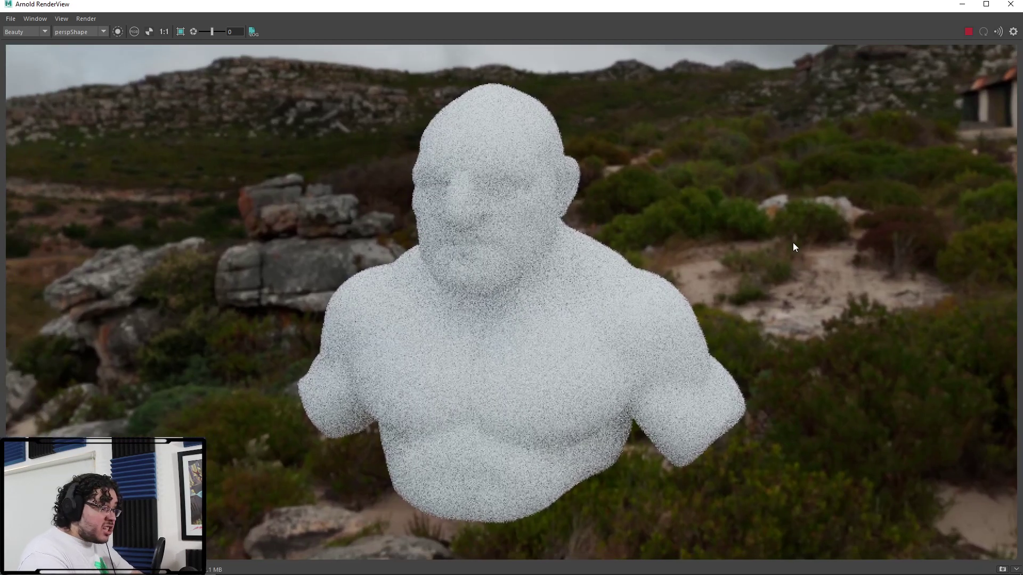
left_click(961, 4)
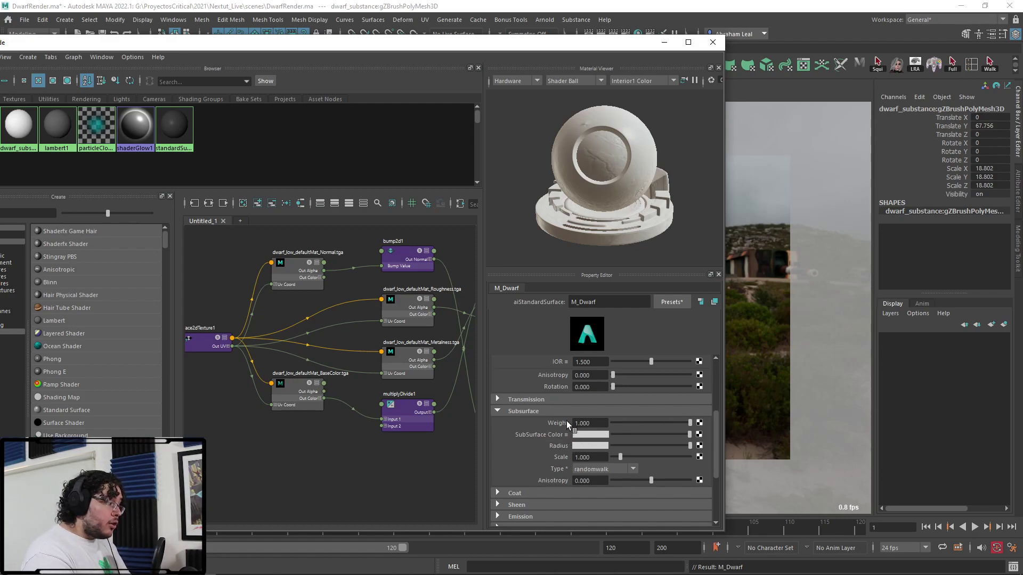
Set M_Dwarf's Base Weight to 0 and move the multiplyDivide1 output connection from Base Color to SubSurface Color
scroll(564, 405, "up", 5)
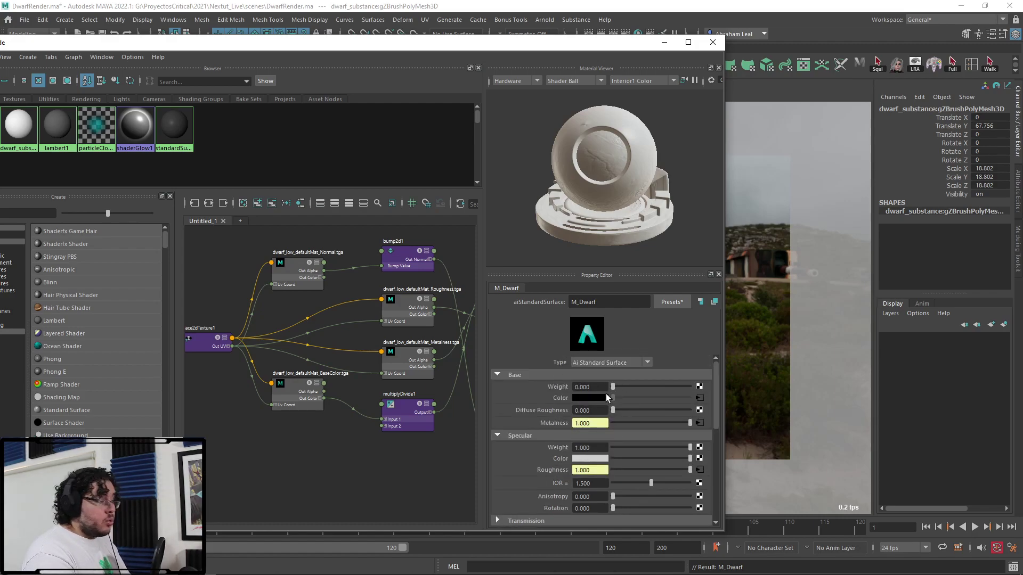
middle_click_drag(444, 371, 366, 357, "alt")
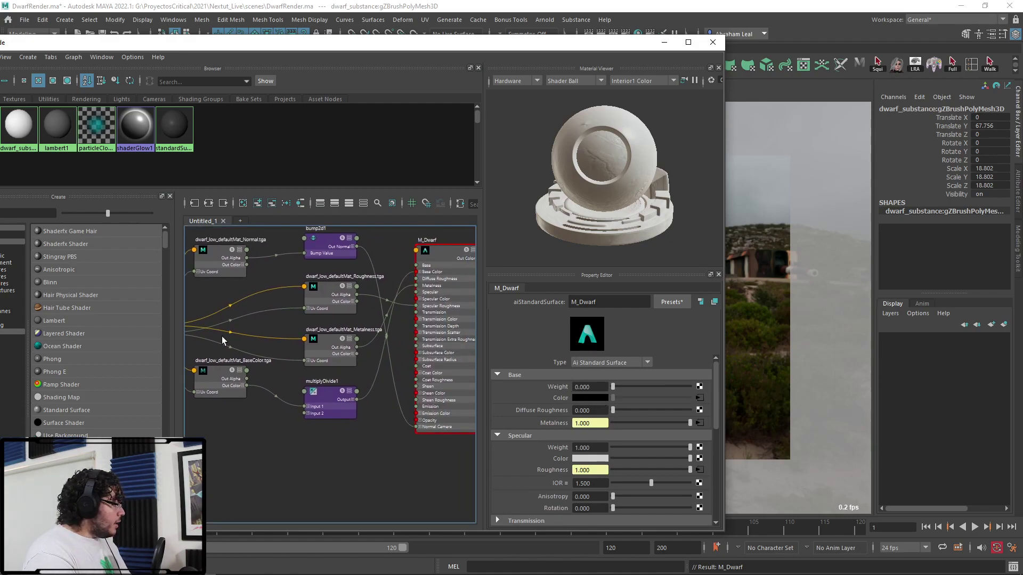
left_click_drag(357, 398, 418, 353)
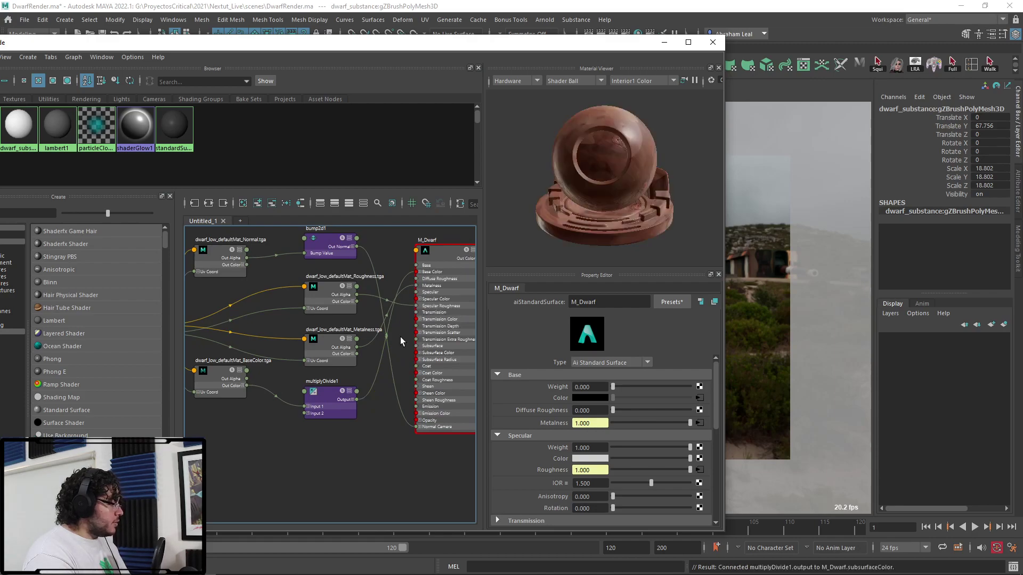
right_click(566, 397)
left_click(591, 425)
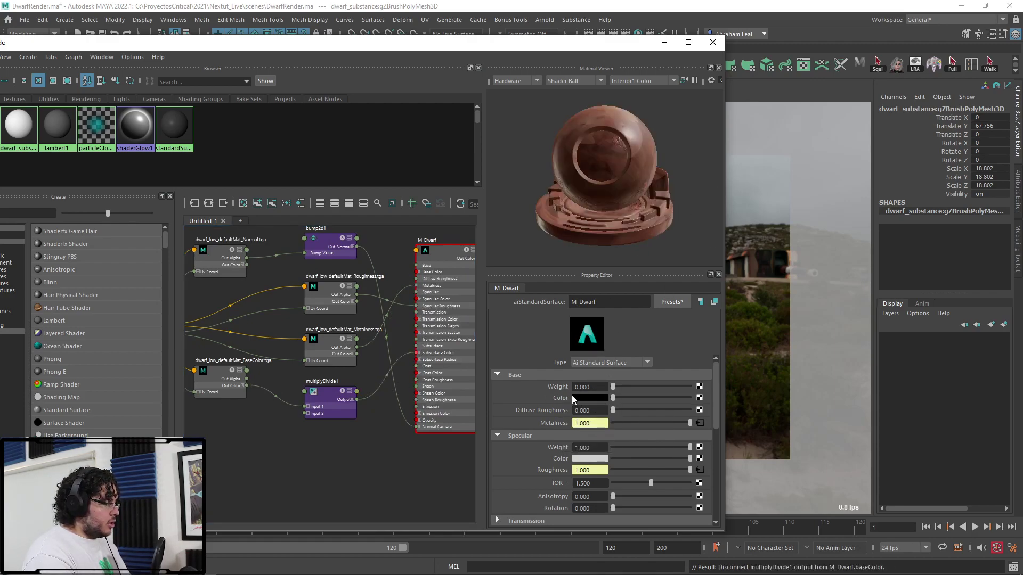
left_click(497, 375)
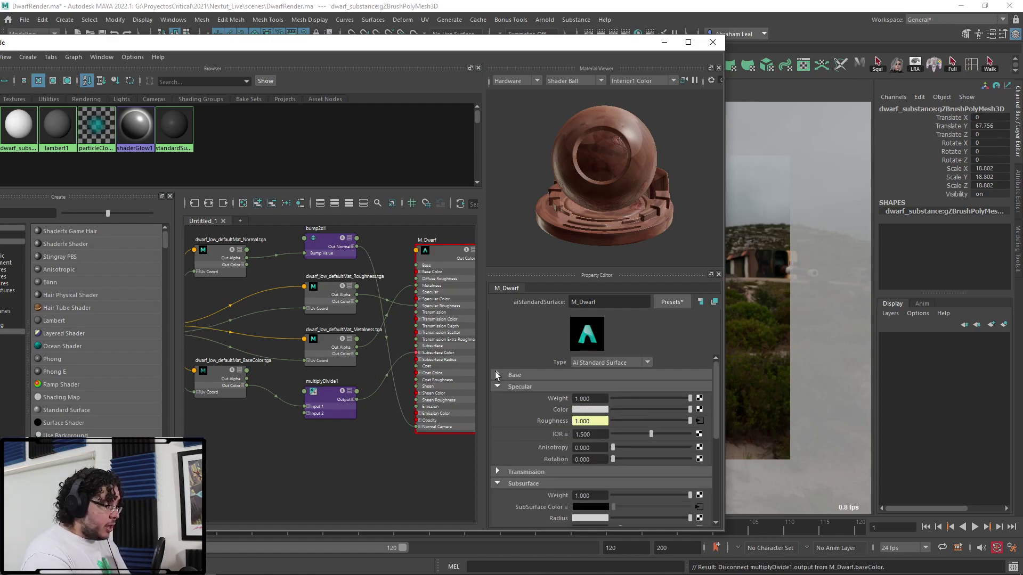
scroll(526, 430, "down", 4)
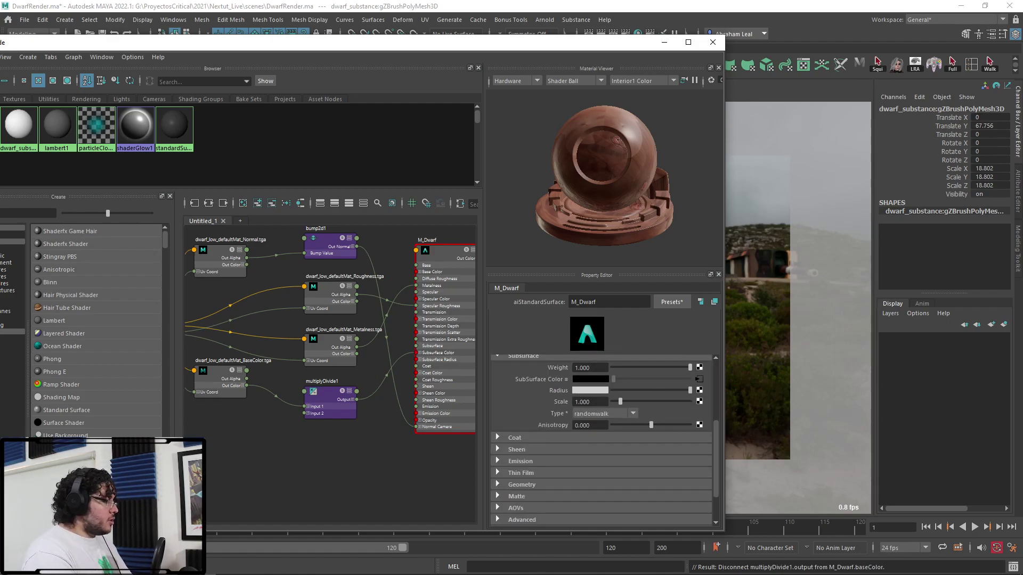
Re-render the bust with the texture driving the subsurface color and inspect the noise on the face
key("alt+Tab")
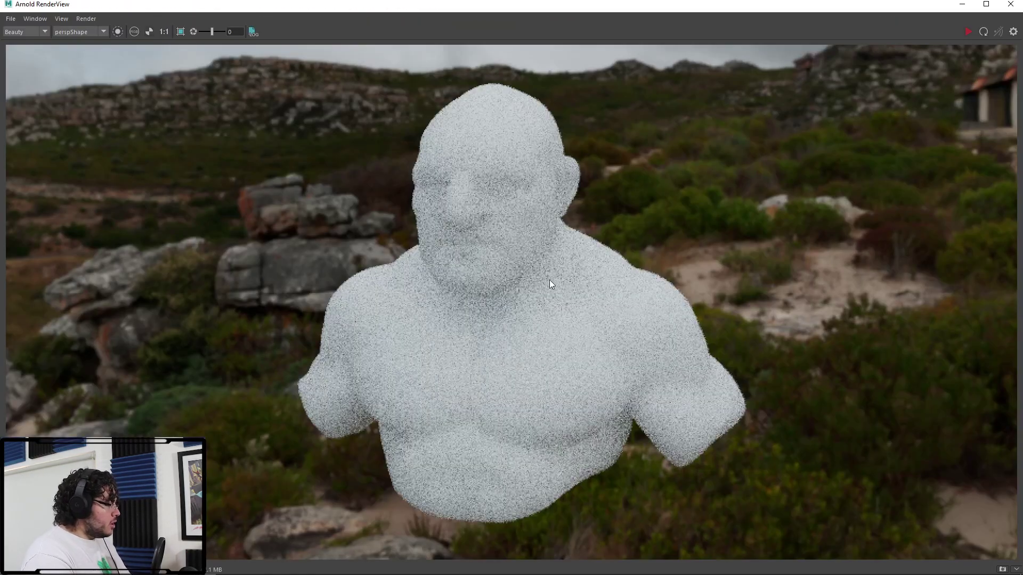
left_click(965, 33)
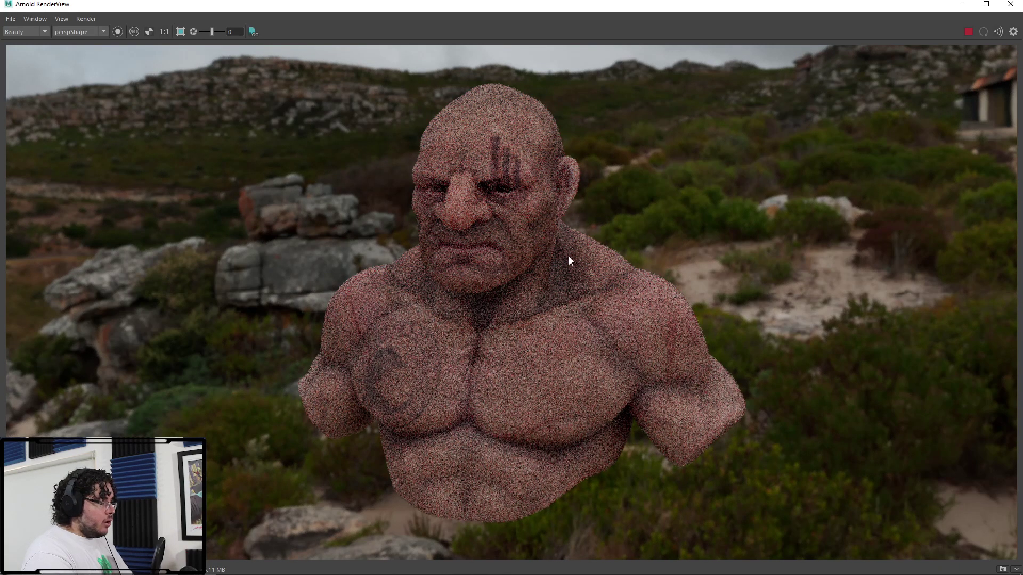
scroll(565, 258, "up", 3)
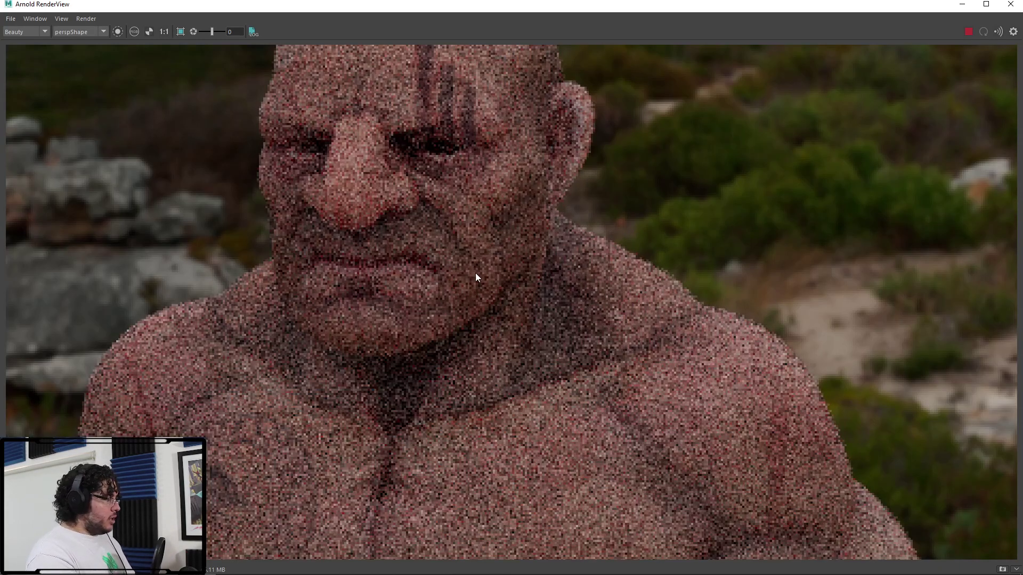
scroll(480, 277, "down", 3)
Shrink the Arnold RenderView window, minimize the Hypershade and place the render over one side of the viewport
left_click(986, 4)
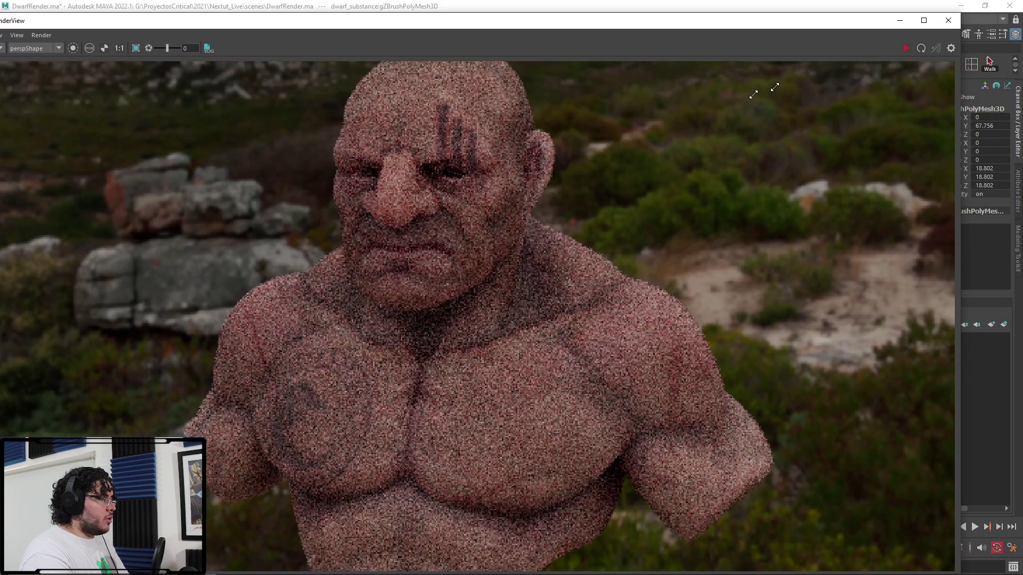
left_click_drag(753, 94, 482, 187)
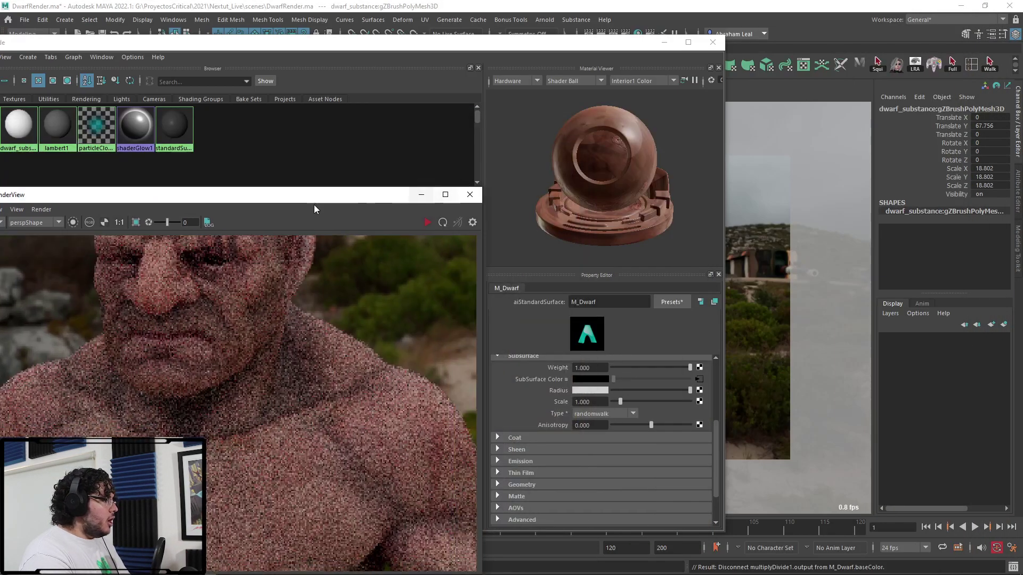
left_click(664, 43)
left_click_drag(373, 203, 389, 121)
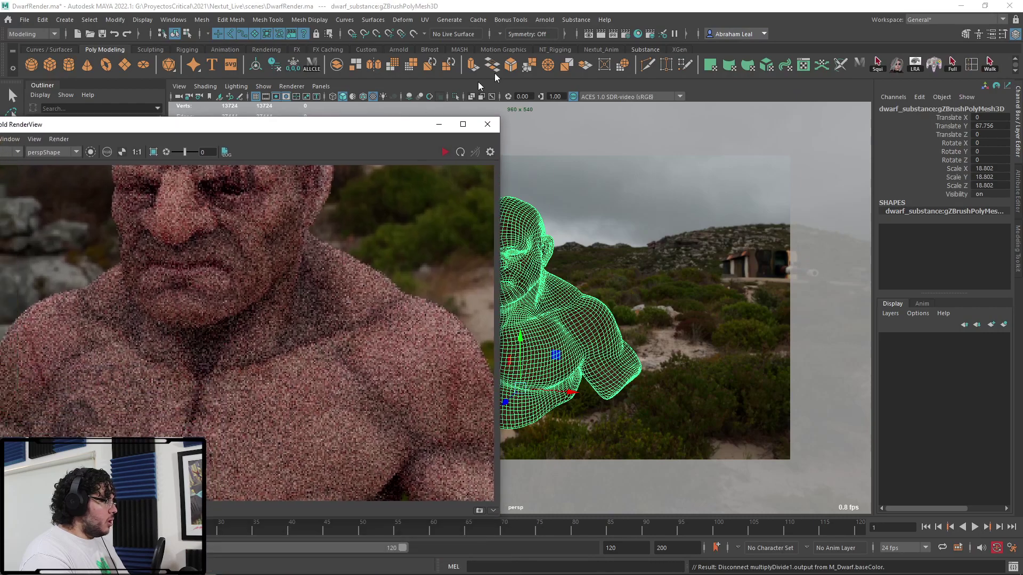
Enable Adaptive Sampling in the Arnold render settings
left_click(625, 36)
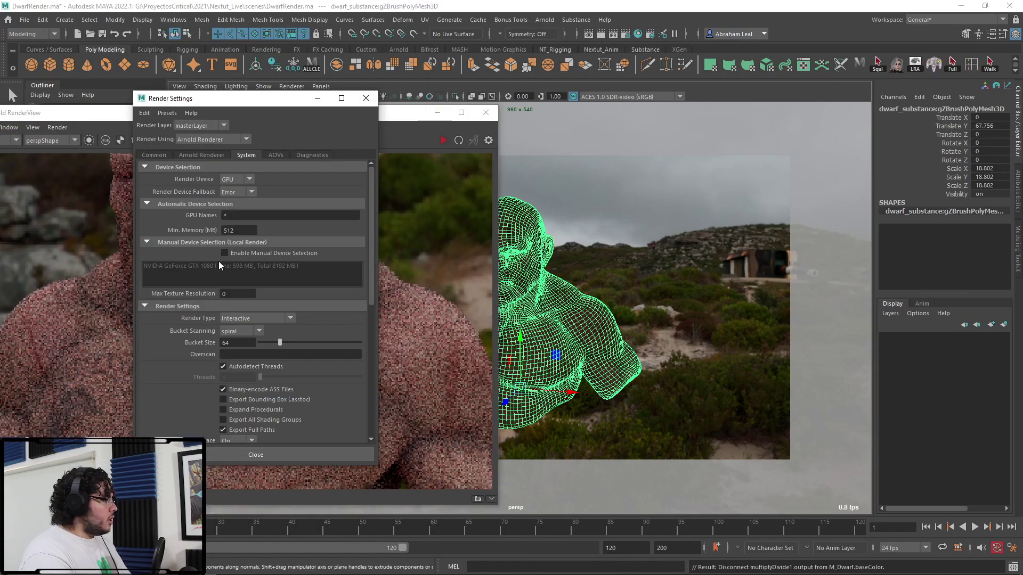
left_click(202, 155)
left_click_drag(239, 98, 589, 57)
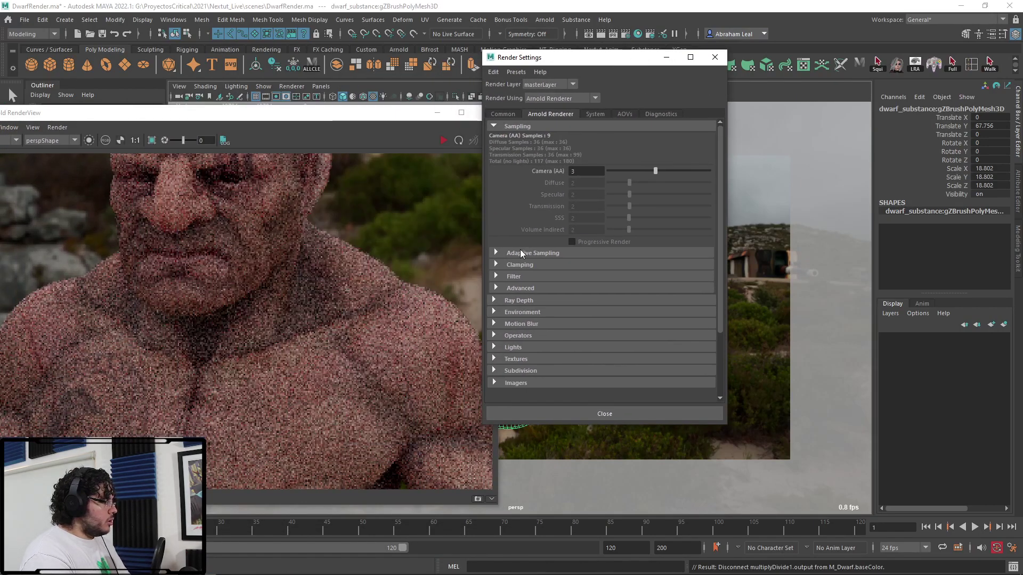
left_click(520, 252)
left_click(574, 264)
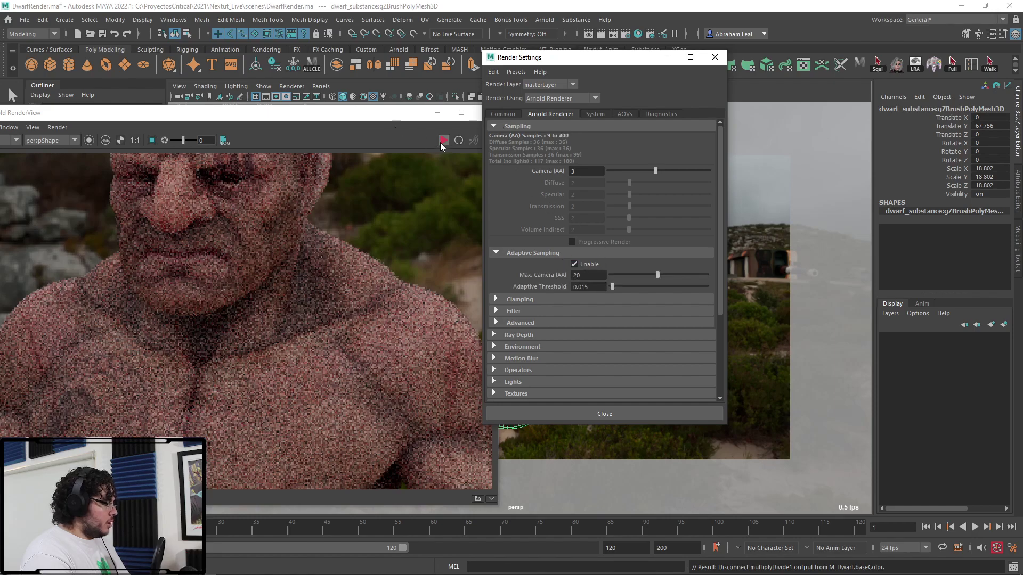
Re-render with adaptive sampling, inspect the skin up close and across the whole bust, and stop the render
left_click(442, 141)
left_click_drag(373, 117, 514, 85)
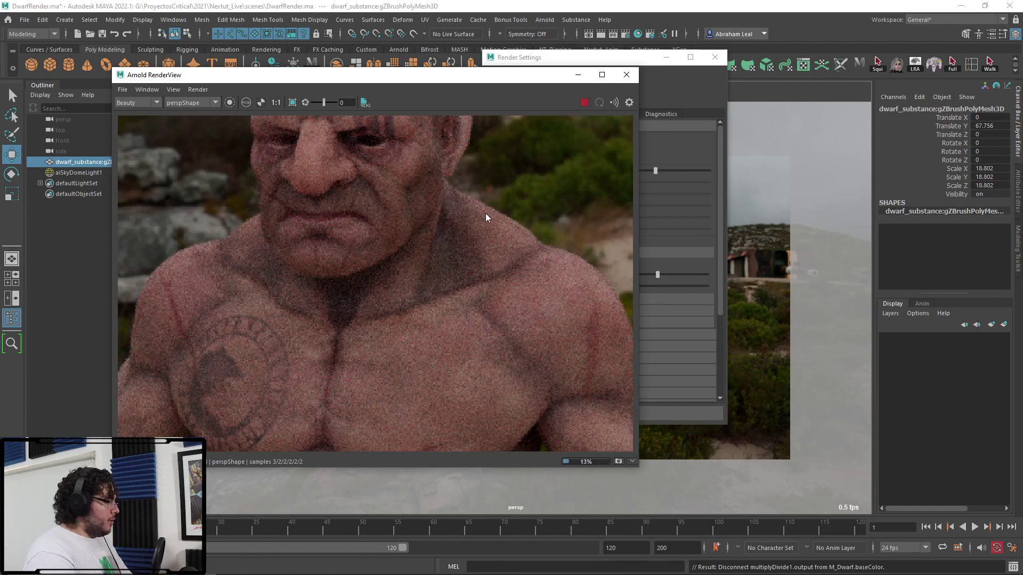
scroll(453, 215, "down", 3)
scroll(454, 215, "up", 2)
scroll(458, 260, "up", 3)
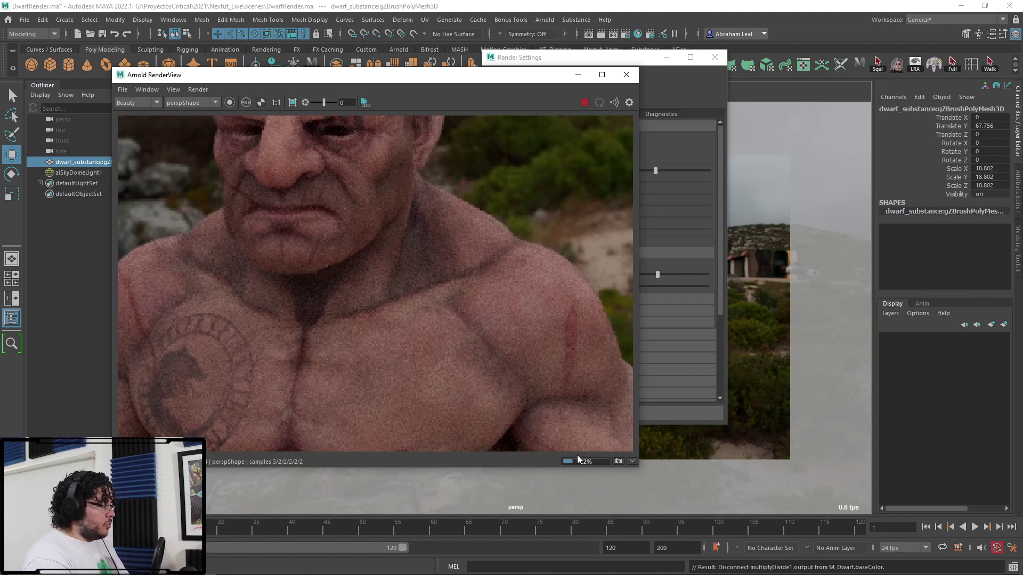
scroll(460, 261, "down", 3)
scroll(472, 222, "up", 2)
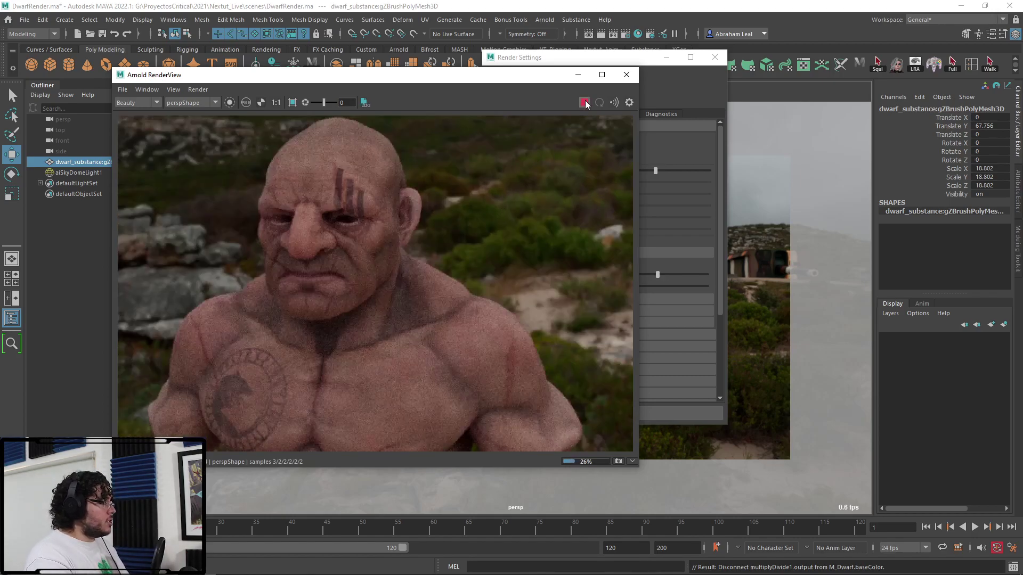
scroll(365, 260, "down", 1)
middle_click_drag(408, 255, 417, 236)
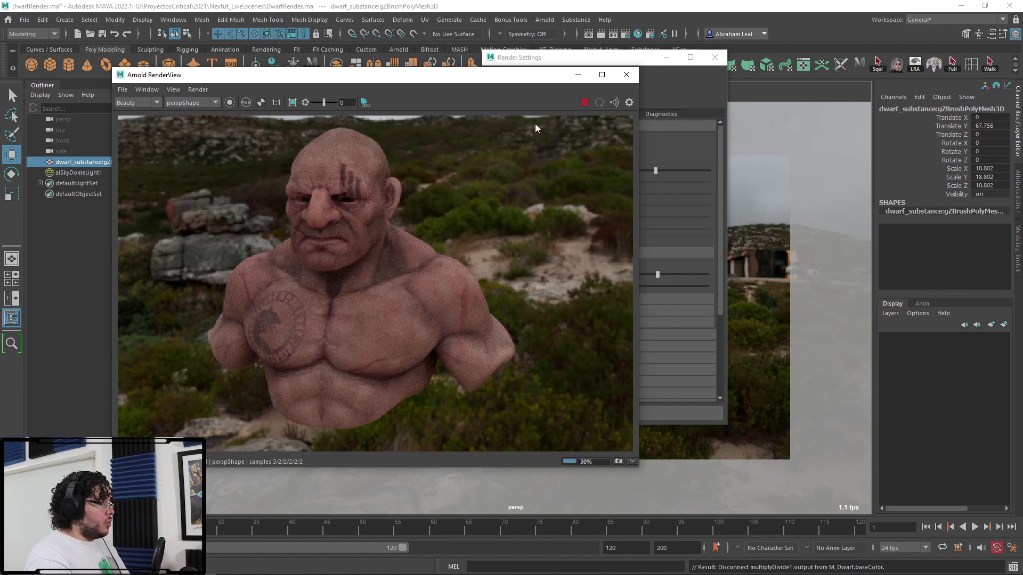
left_click(585, 103)
left_click(745, 185)
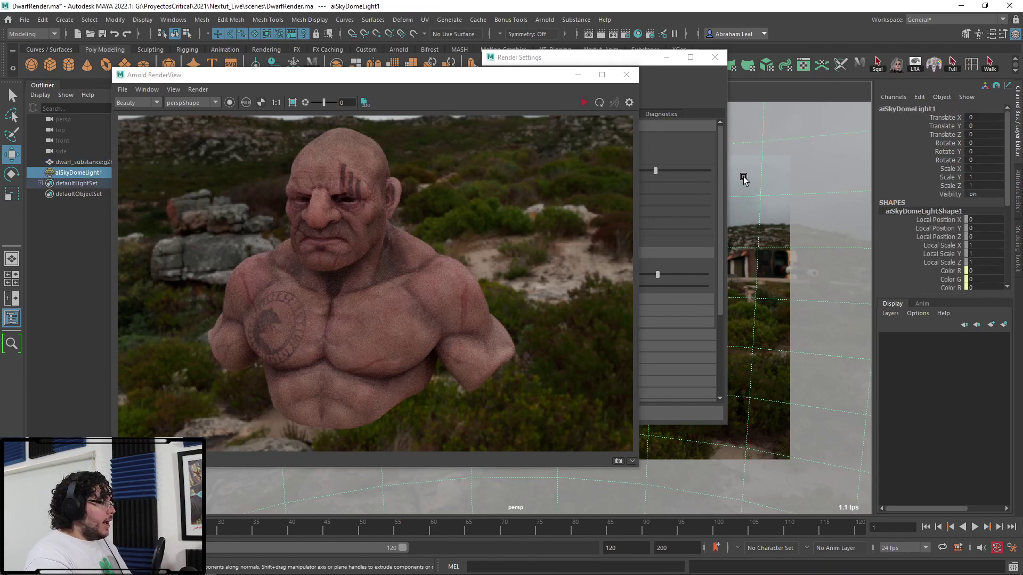
Minimize the Render Settings and shrink the Arnold RenderView into a corner so it leaves the bust visible in the viewport
left_click(666, 57)
left_click_drag(536, 79, 435, 54)
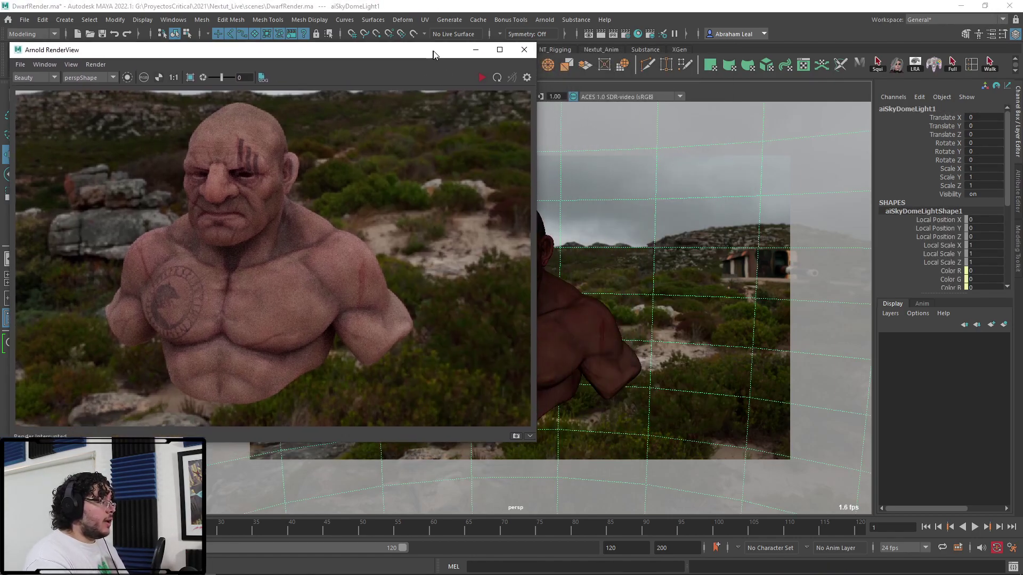
left_click_drag(539, 442, 344, 354)
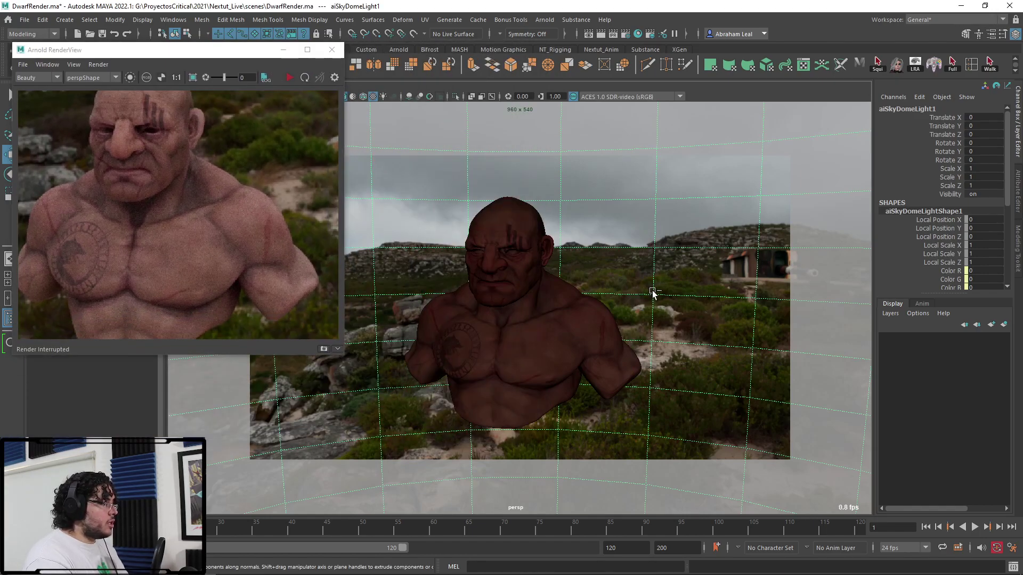
Set the sky dome light's exposure to -2, then run a short test render of the bust and stop it
key("ctrl+a")
left_click(886, 302)
type("-2")
key("Return")
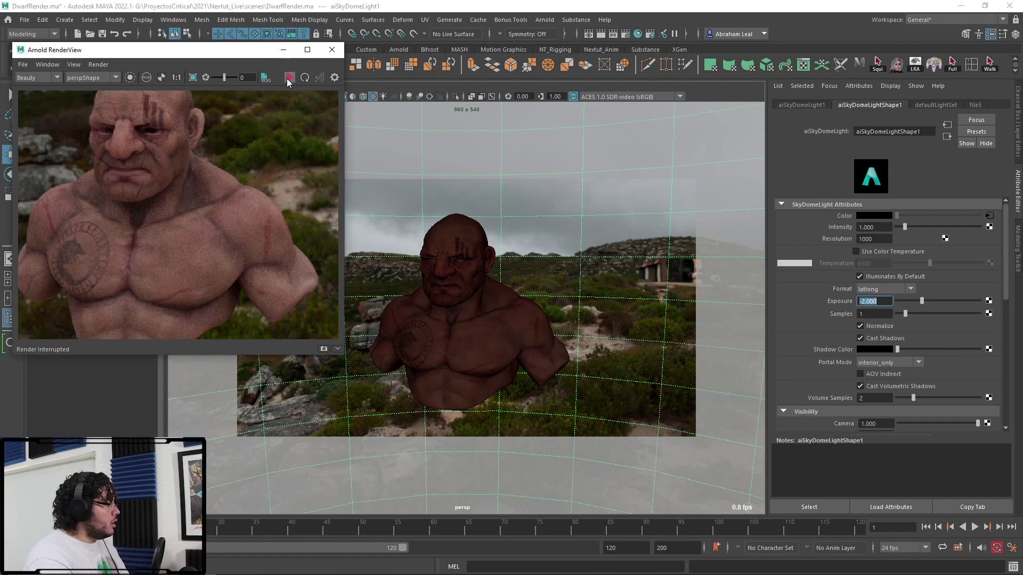
left_click(288, 78)
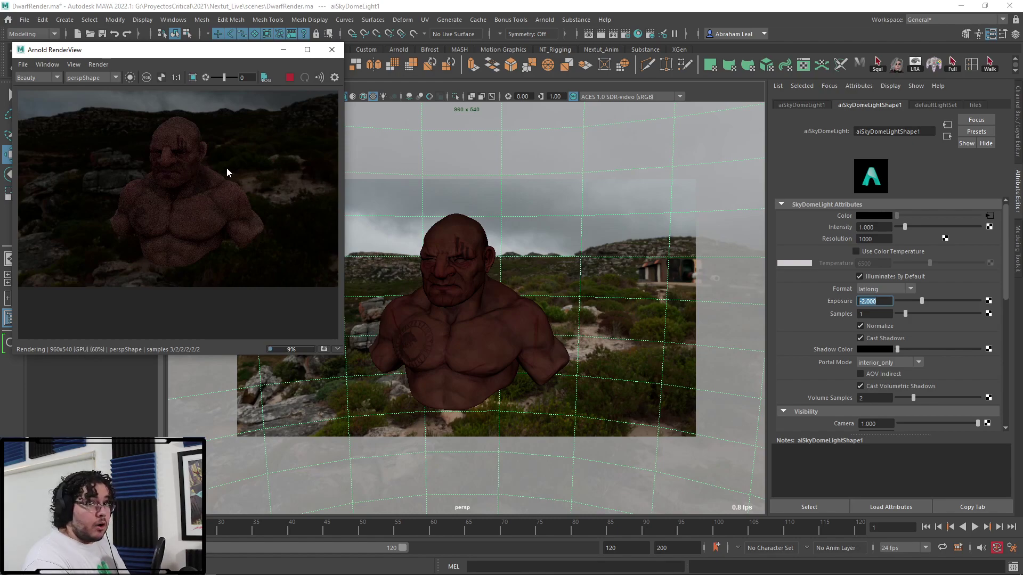
left_click(289, 78)
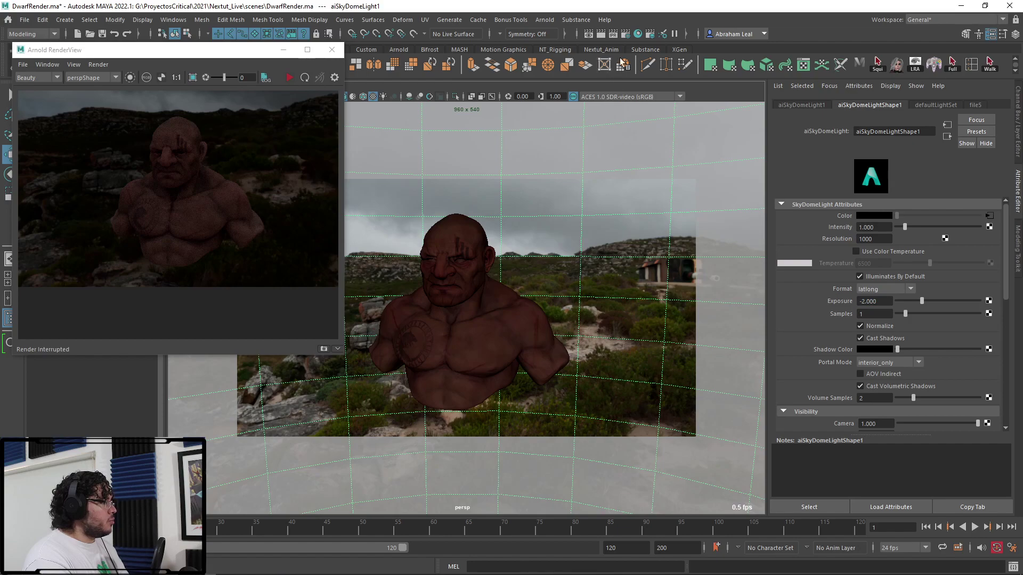
Move the RenderView clear of the shelf and create an Arnold area light
left_click_drag(268, 53, 274, 84)
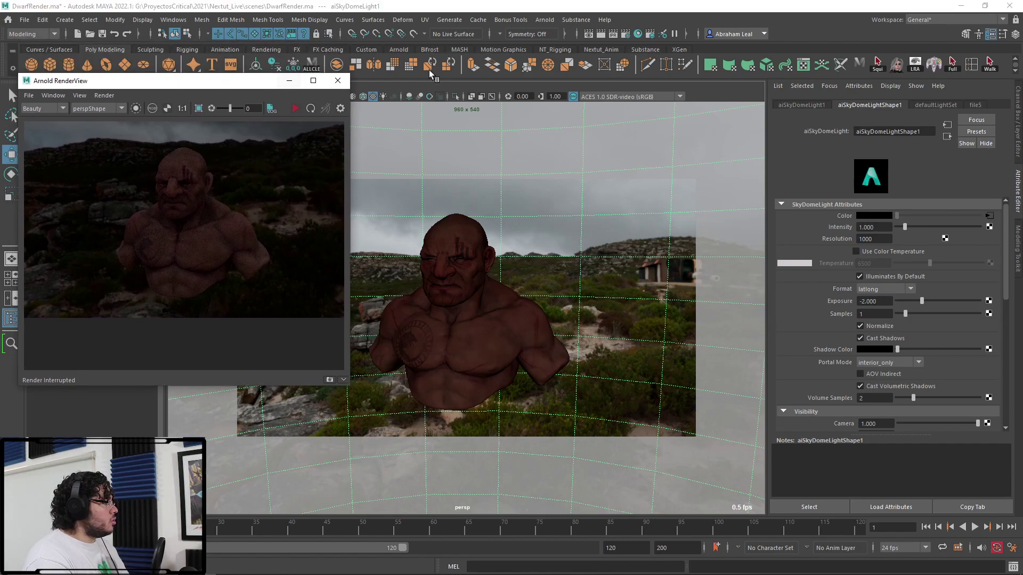
left_click(398, 50)
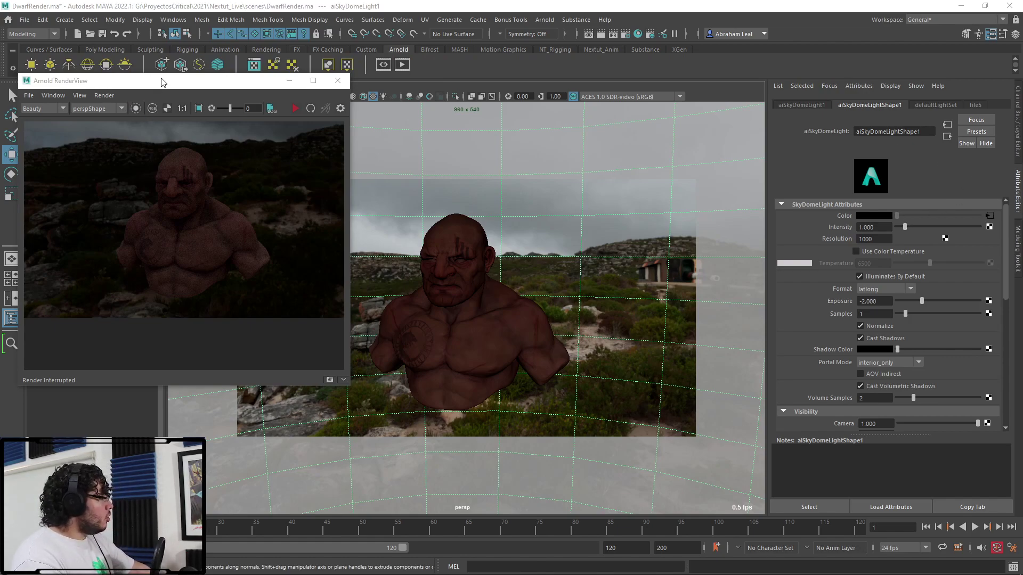
left_click(31, 64)
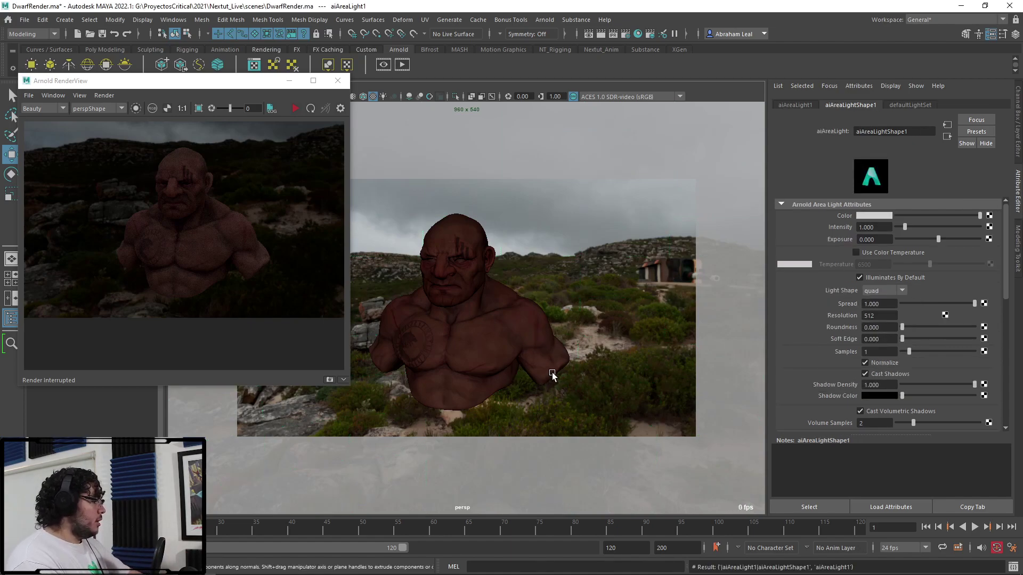
Create a new camera and look through it in the viewport
left_click_drag(313, 80, 310, 134)
left_click(256, 50)
left_click(143, 65)
left_click(320, 86)
left_click(355, 130)
Bring the dwarf bust into the new camera's view, seen from slightly to one side of the front
scroll(416, 189, "down", 5)
left_click_drag(416, 190, 391, 258, "alt")
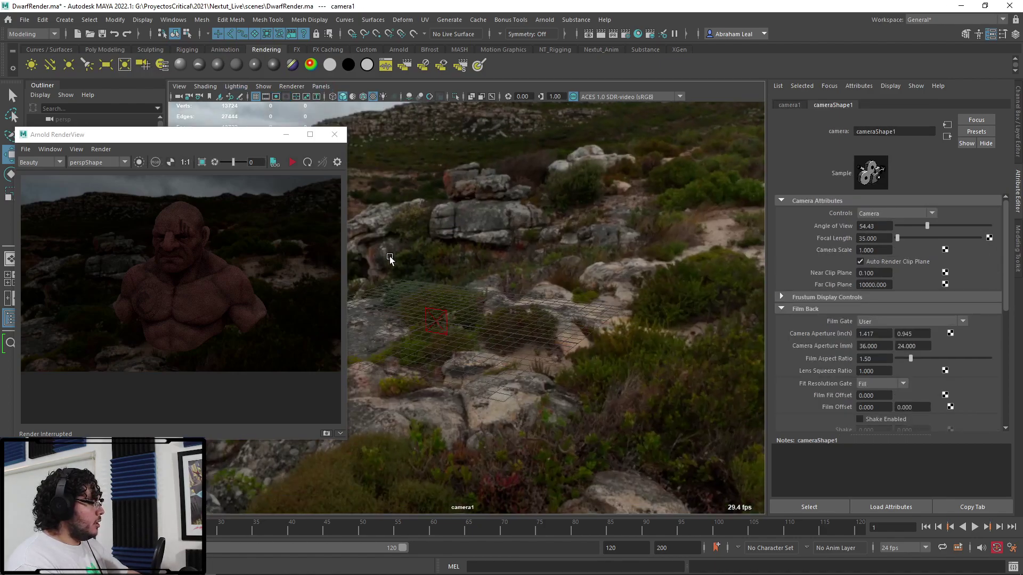
scroll(489, 289, "down", 3)
left_click_drag(489, 289, 336, 216, "alt")
scroll(469, 292, "up", 4)
left_click_drag(469, 292, 464, 319, "alt")
scroll(463, 320, "up", 1)
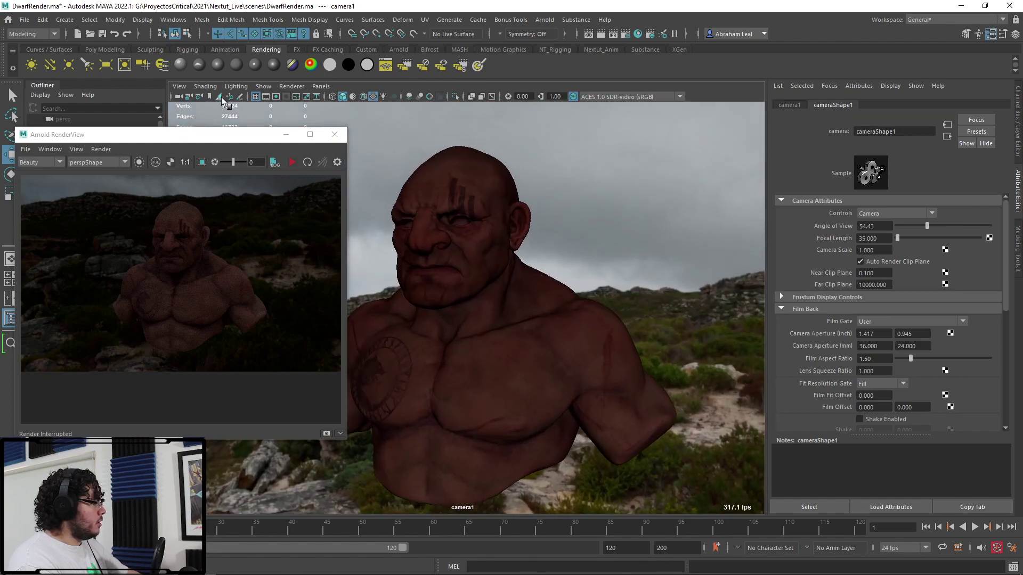
Display the resolution gate and reframe the camera on the dwarf's head and upper chest
left_click(275, 97)
left_click_drag(453, 224, 432, 185, "alt")
middle_click_drag(432, 185, 442, 306, "alt")
right_click_drag(442, 306, 468, 260, "alt")
left_click_drag(469, 260, 491, 245, "alt")
Switch the viewport back to the persp camera
left_click(290, 152)
left_click(321, 85)
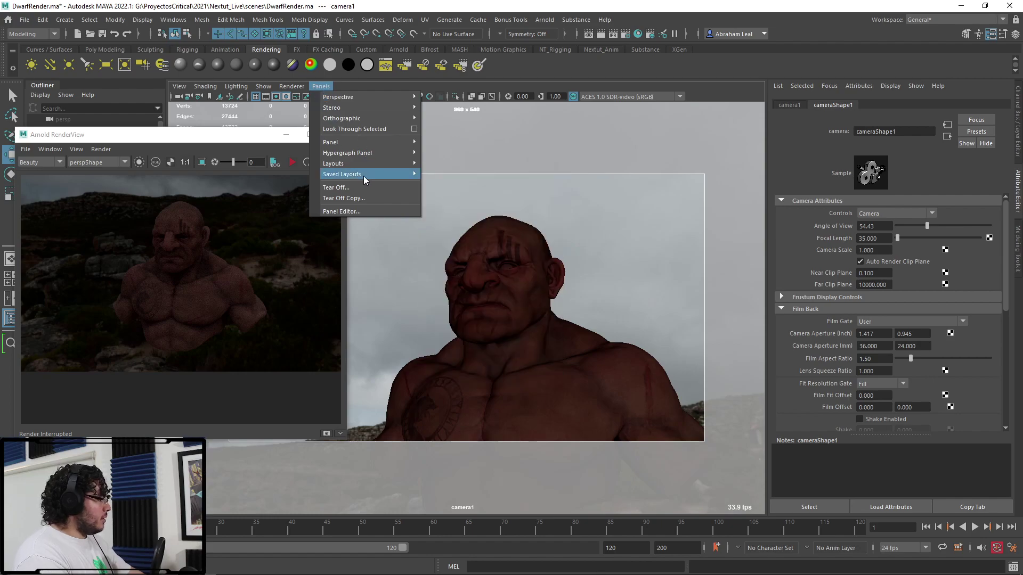
left_click(379, 253)
key("space")
left_click_drag(378, 254, 370, 240)
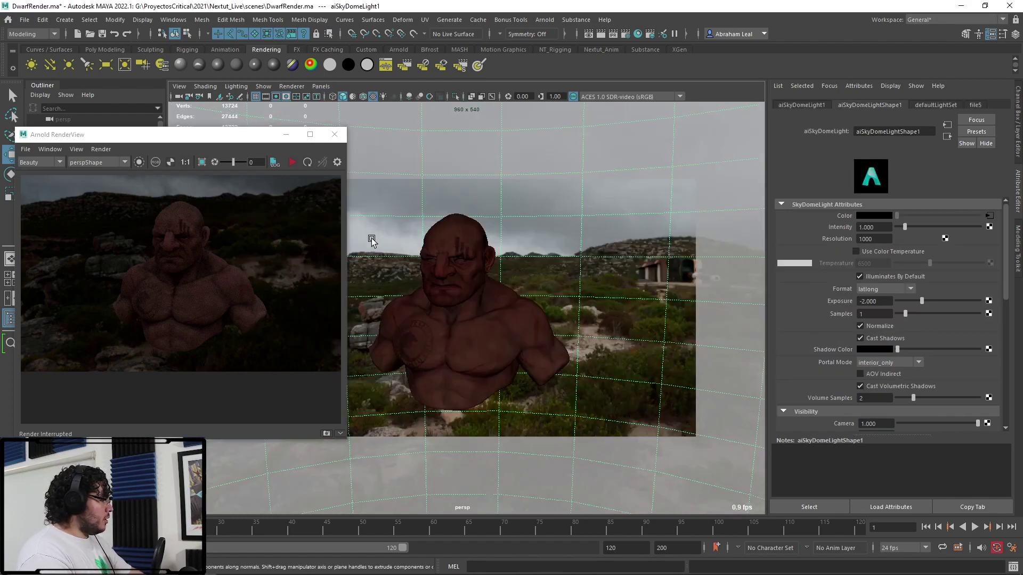
Render the bust from cameraShape1, inspect the face up close and in the full frame, and stop the render
left_click(115, 162)
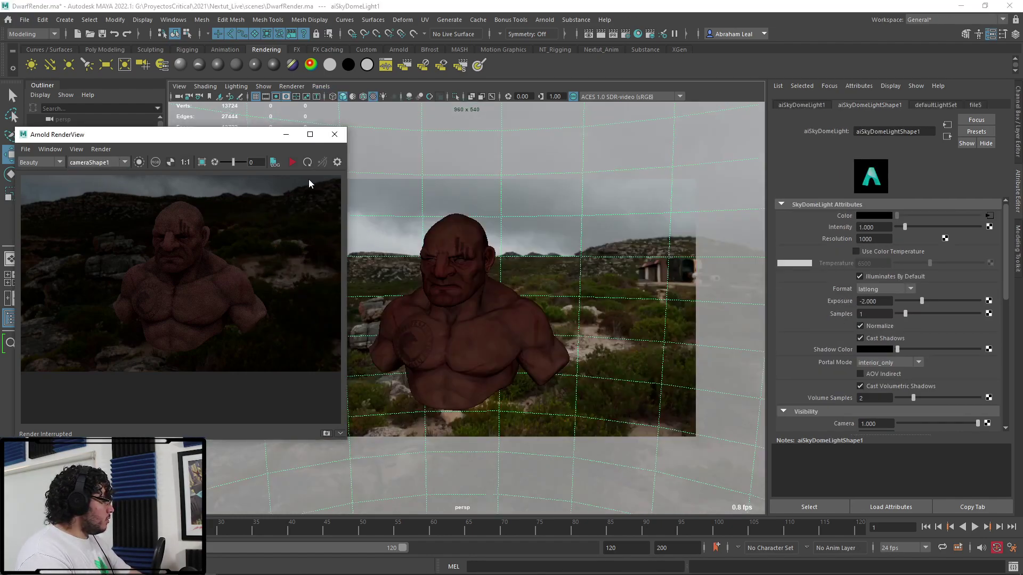
left_click(292, 162)
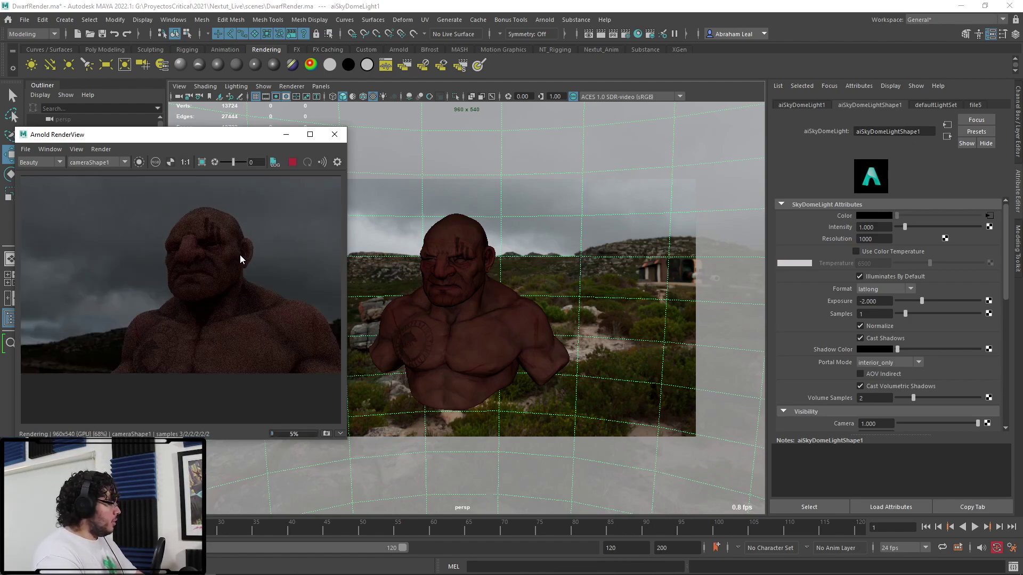
scroll(254, 245, "up", 5)
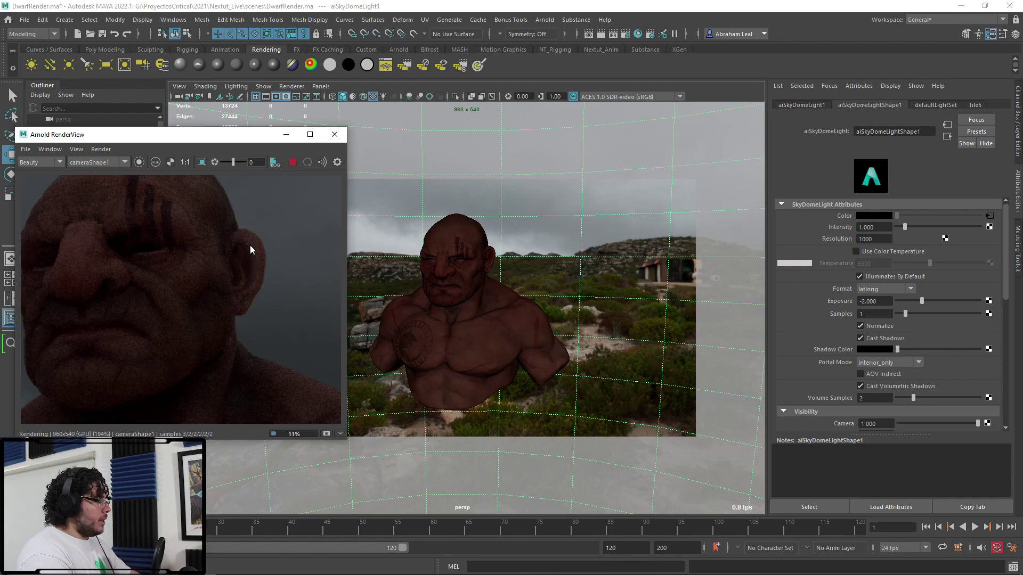
scroll(256, 218, "down", 5)
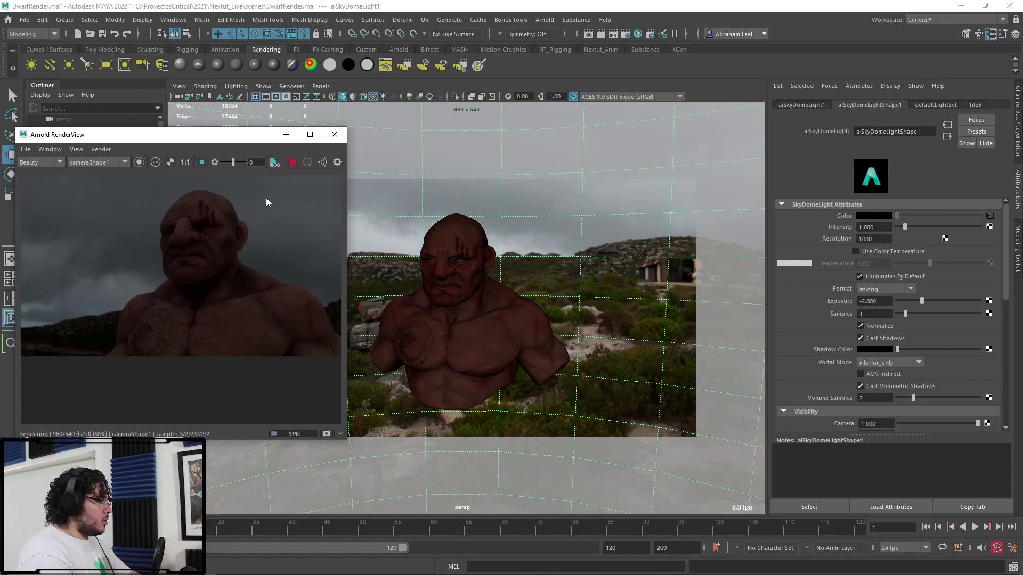
left_click(291, 162)
Select aiAreaLight1 and move it away from the origin to above and behind the dwarf bust
left_click_drag(249, 140, 204, 134)
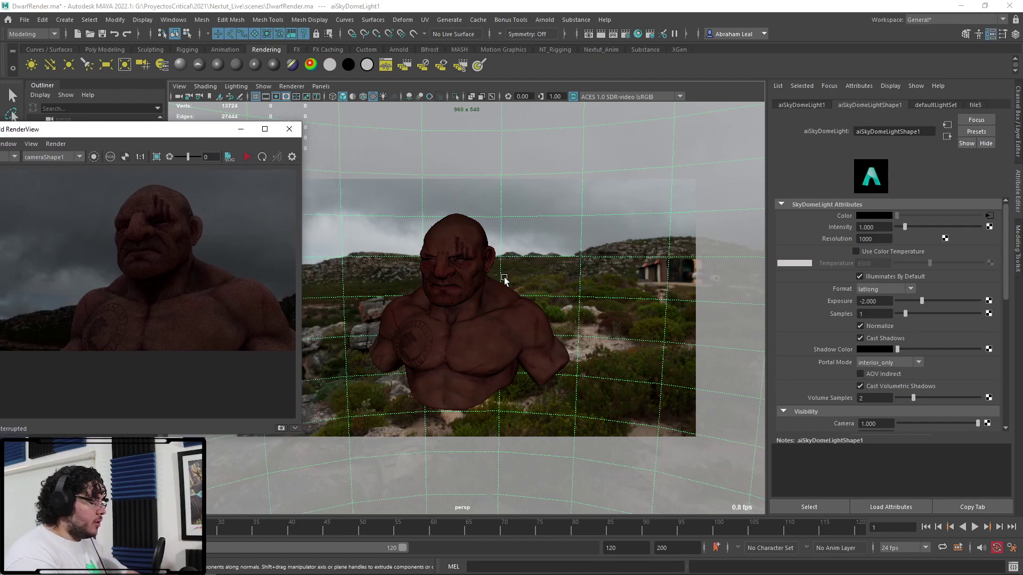
left_click_drag(572, 350, 476, 370, "alt")
left_click_drag(160, 129, 325, 95)
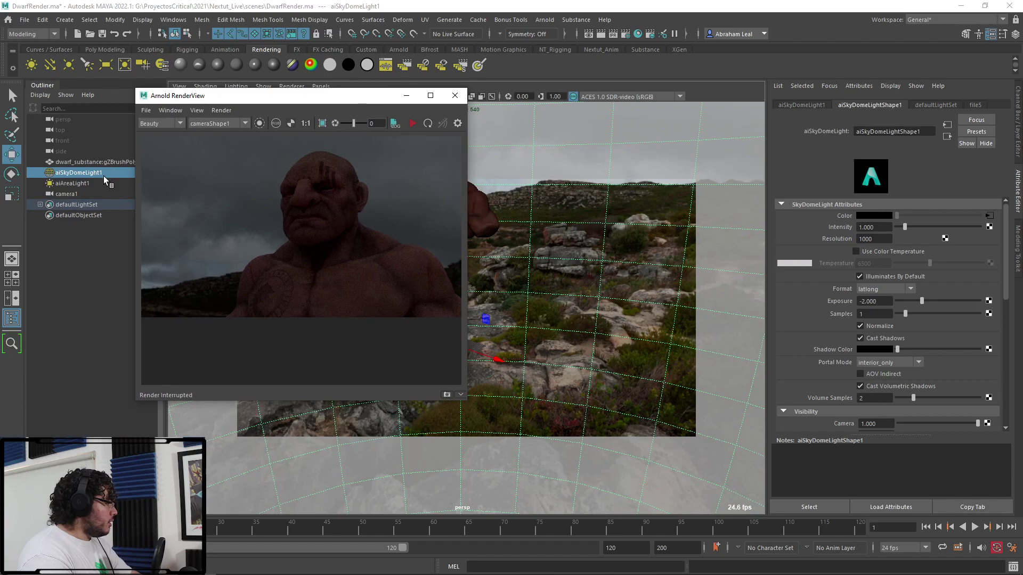
left_click(75, 182)
left_click_drag(637, 336, 568, 181, "alt")
middle_click_drag(569, 181, 576, 312, "alt")
left_click_drag(548, 295, 624, 289)
key("r")
key("e")
key("r")
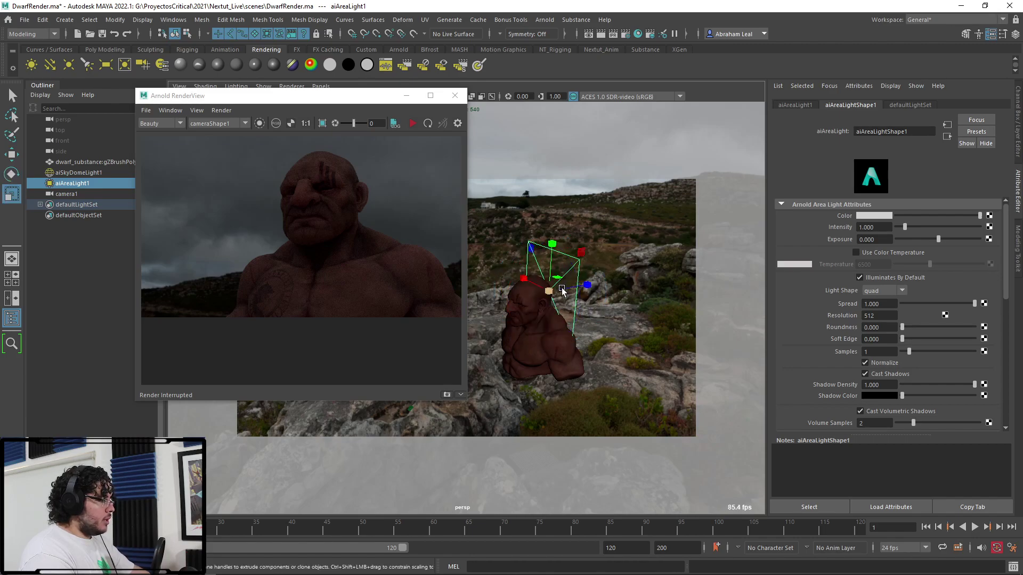
Move the area light farther out to the side of the bust, undoing a stray adjustment
key("w")
left_click(585, 286)
key("ctrl+z")
left_click_drag(523, 299, 639, 288)
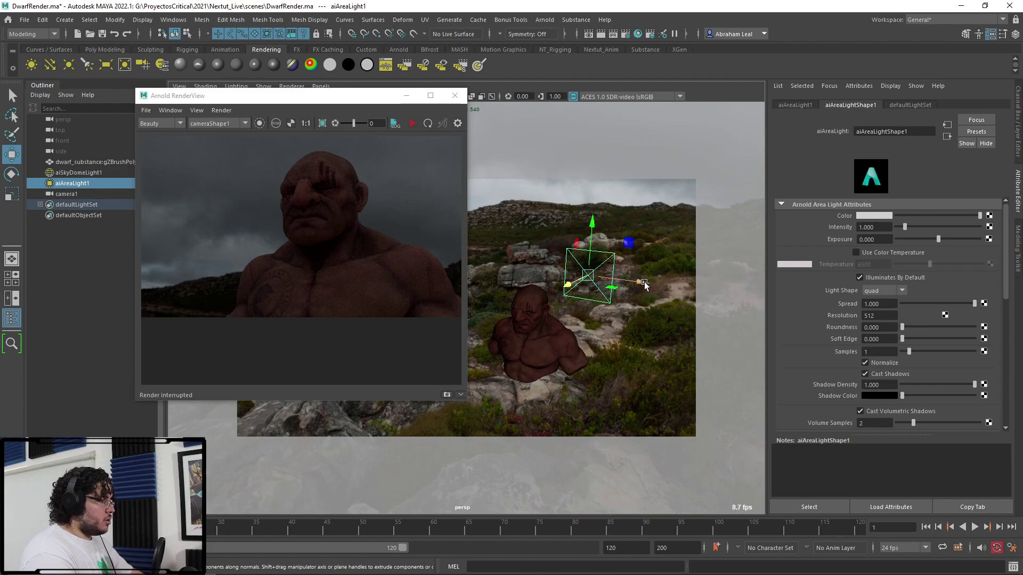
Scale the area light up uniformly and adjust its placement beside and behind the bust as a rim light
key("r")
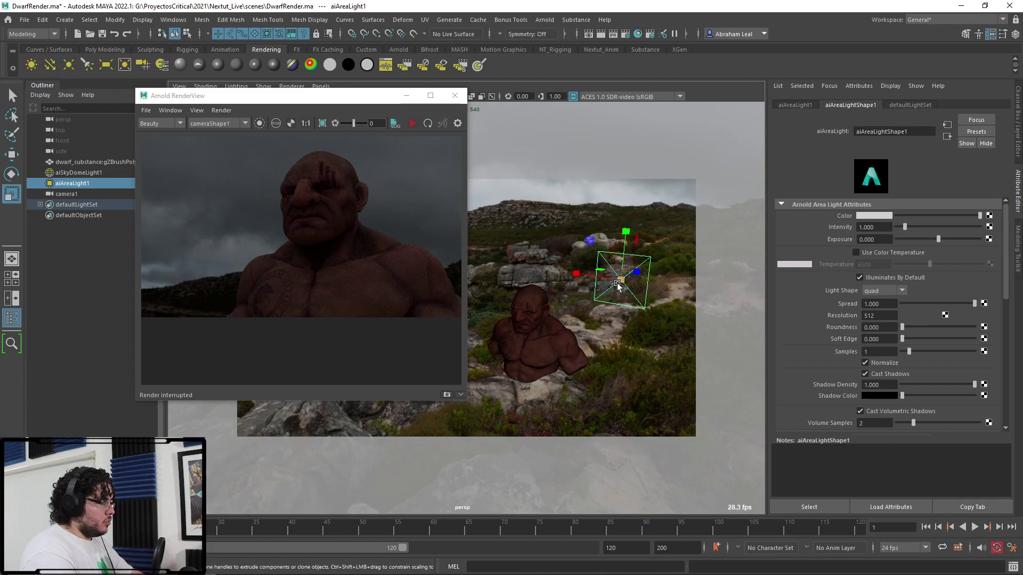
left_click_drag(621, 281, 692, 283)
key("w")
key("e")
key("w")
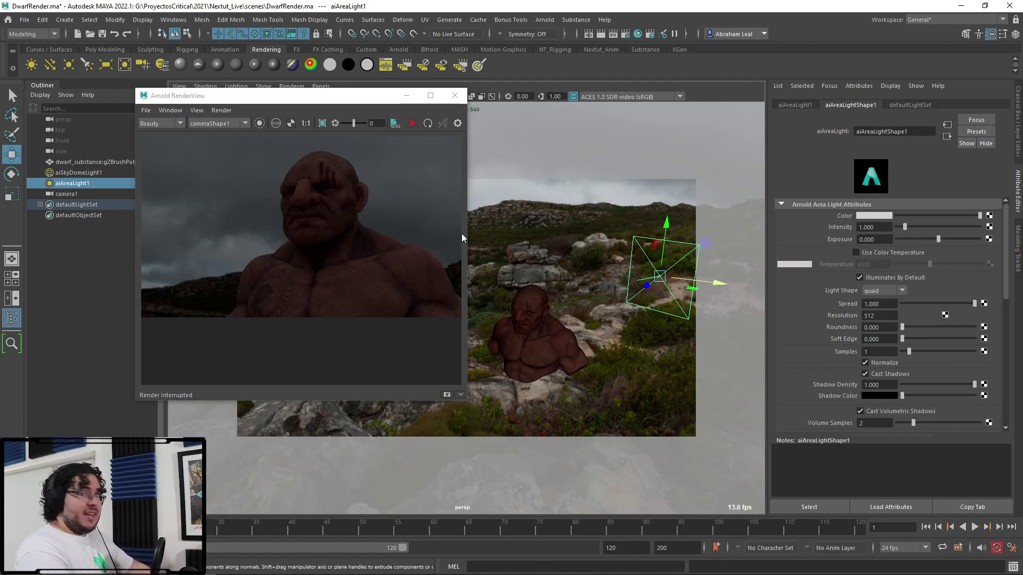
Set the area light's exposure to 10, start the render, and raise the exposure to 20
left_click(871, 240)
type("10")
key("Return")
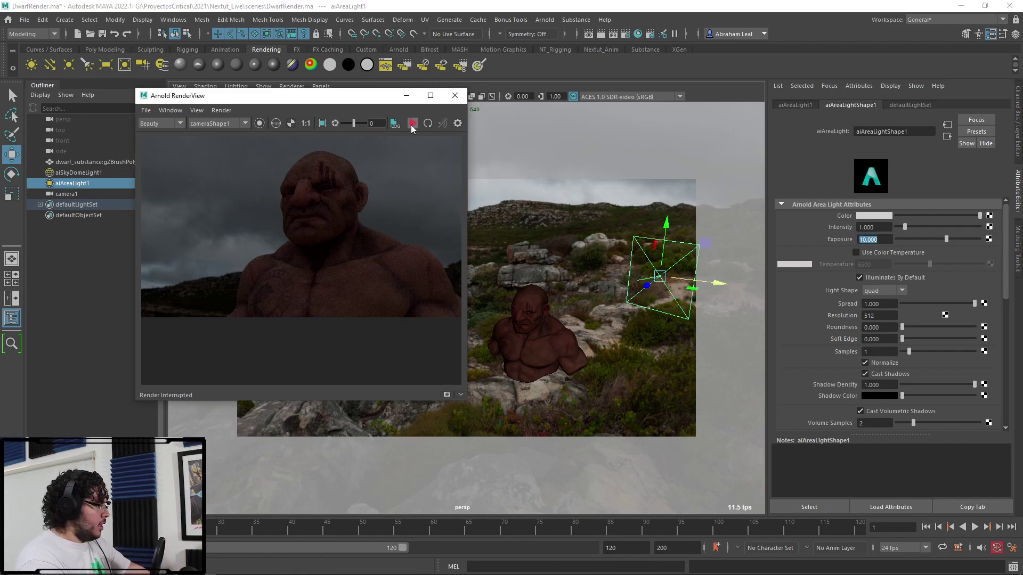
left_click(882, 240)
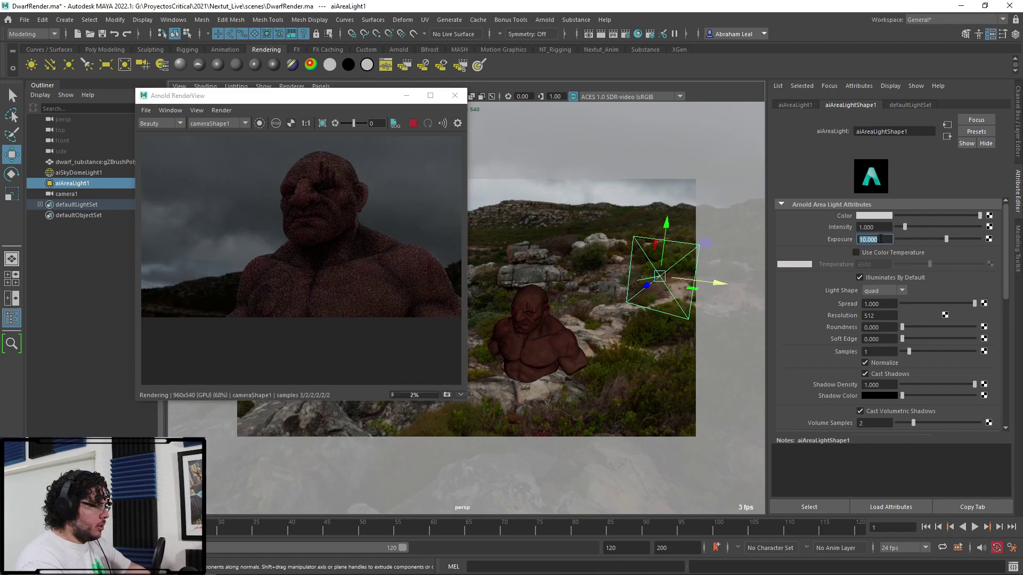
type("20")
key("Return")
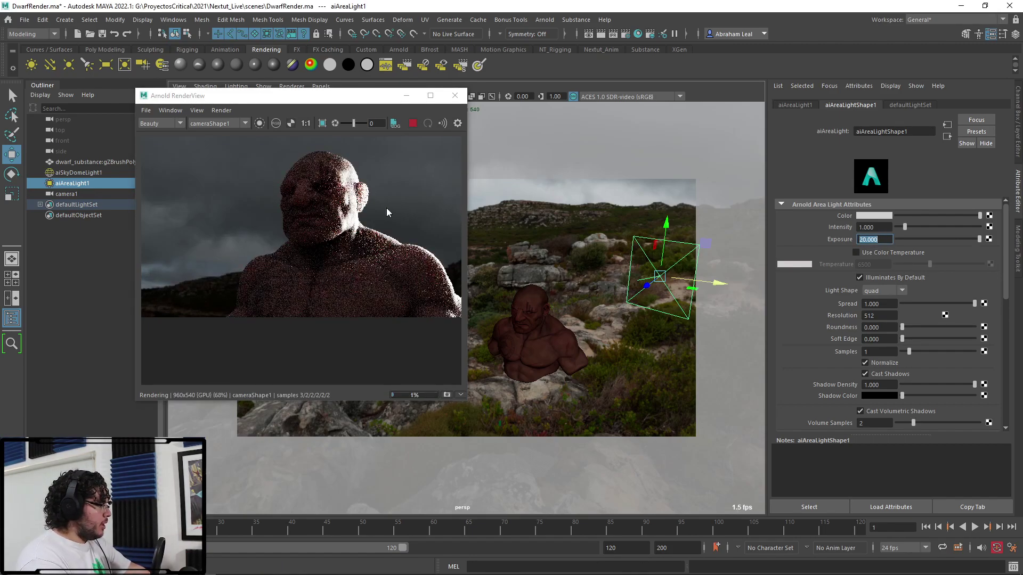
Inspect the rim light and skin noise on the dwarf's face, ear and shoulder in the render, and stop it
scroll(381, 224, "down", 1)
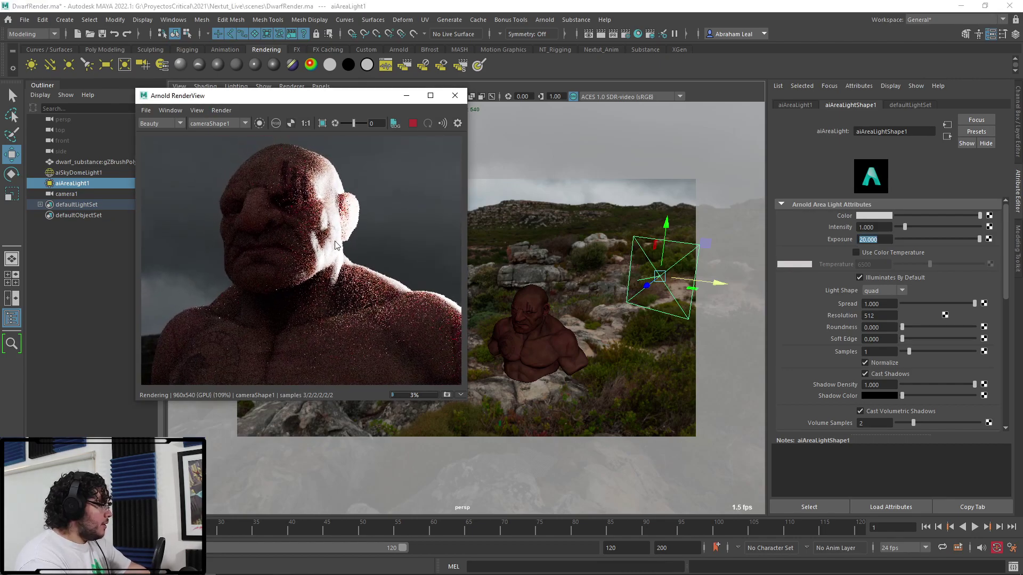
scroll(419, 313, "up", 2)
middle_click_drag(419, 312, 268, 236)
scroll(302, 278, "up", 1)
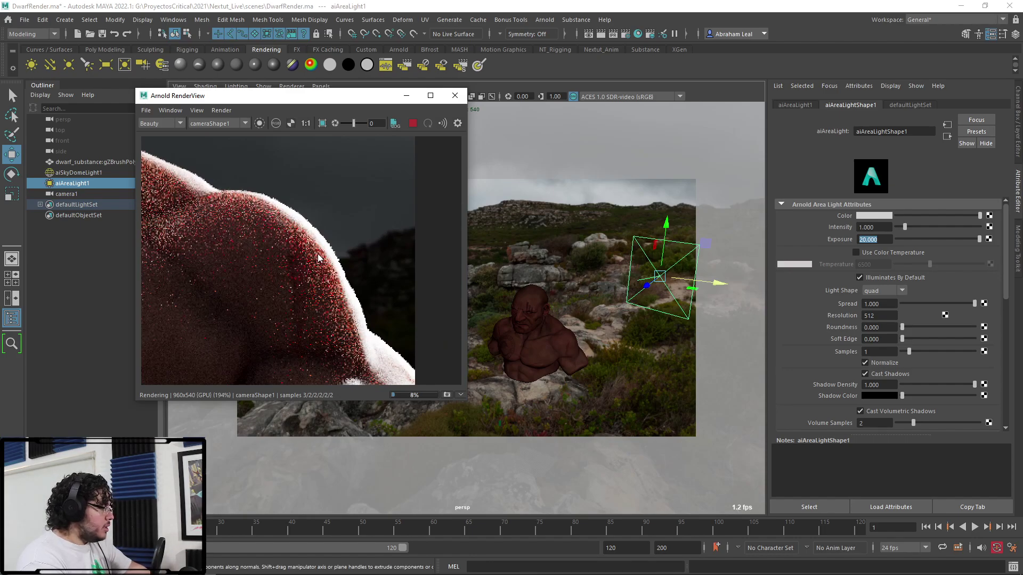
middle_click_drag(302, 254, 389, 277)
scroll(347, 258, "down", 3)
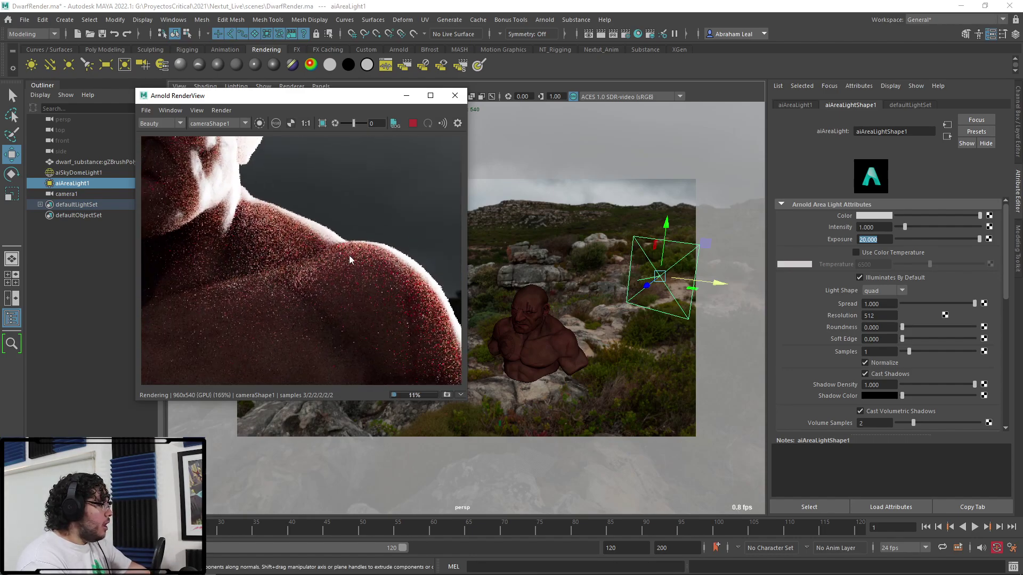
scroll(344, 267, "up", 1)
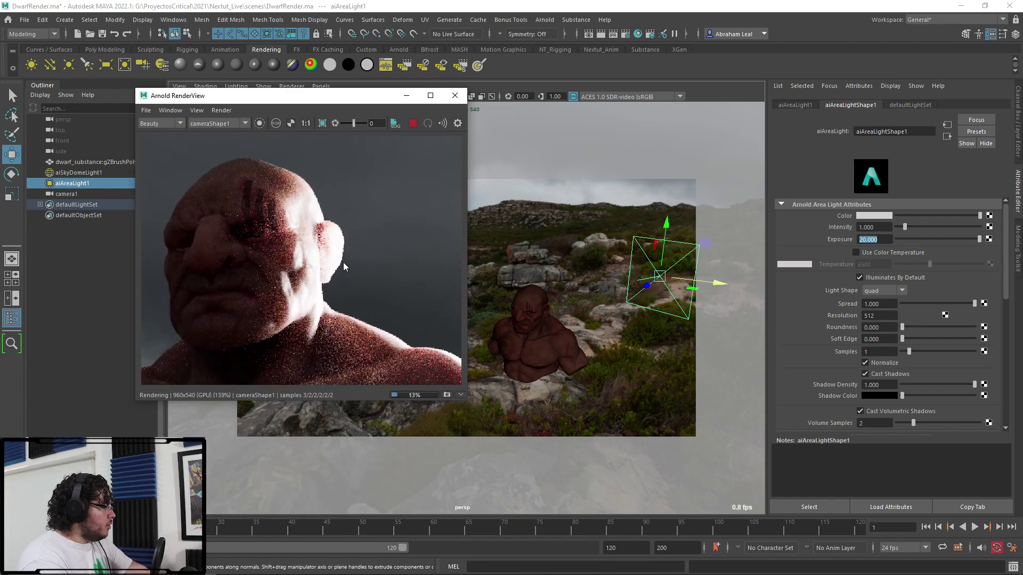
left_click(412, 123)
Bring back the Hypershade, resize it to a smaller window and place it beside the viewport
left_click_drag(266, 95, 184, 60)
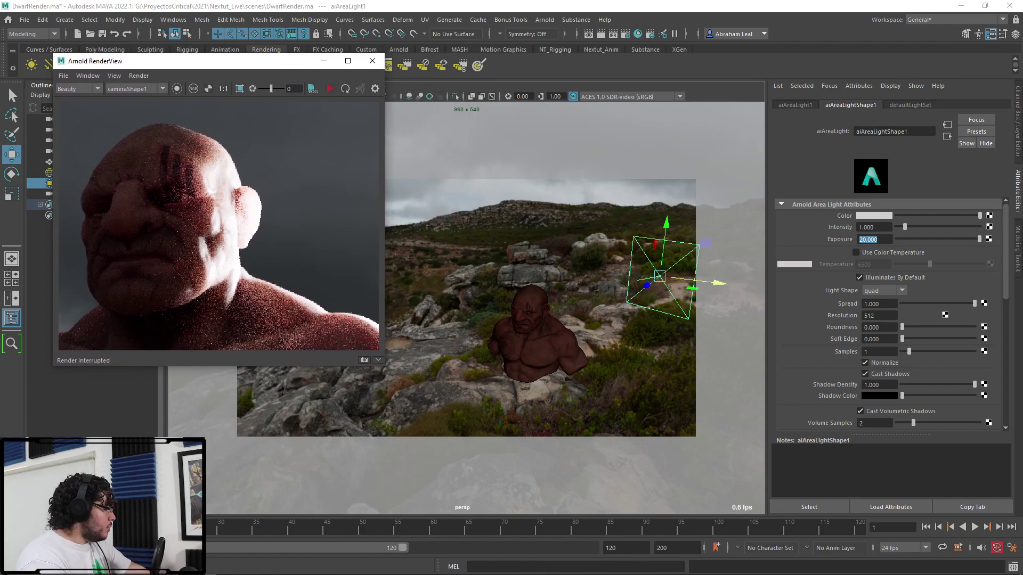
key("alt+Tab")
left_click_drag(476, 52, 630, 81)
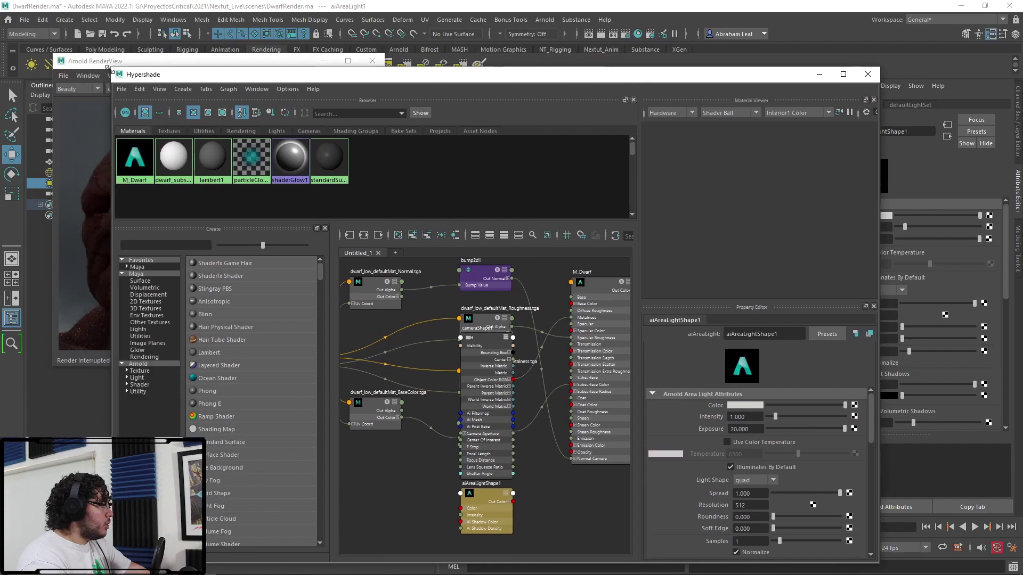
left_click_drag(117, 68, 464, 302)
left_click_drag(536, 307, 391, 142)
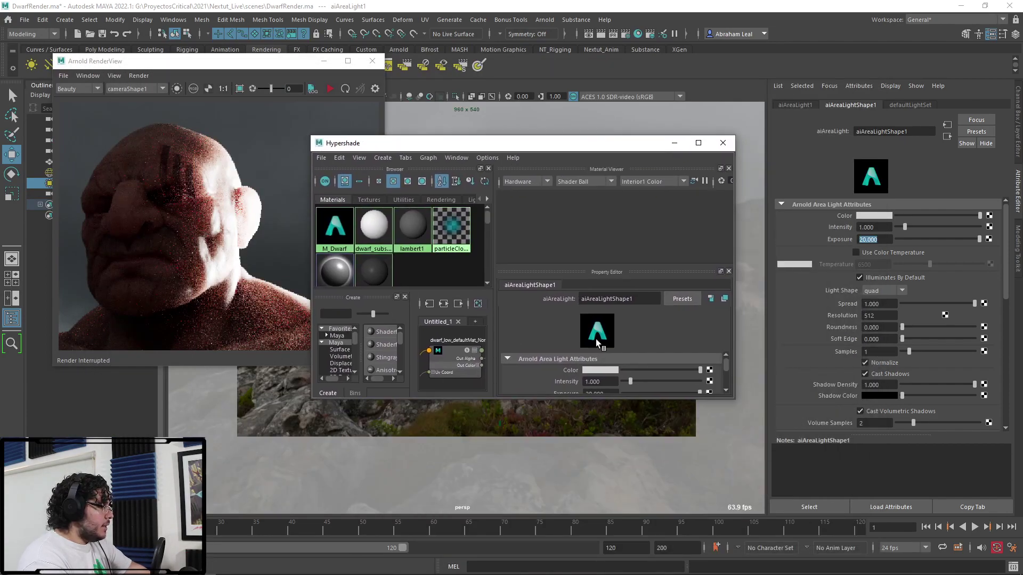
scroll(607, 376, "down", 5)
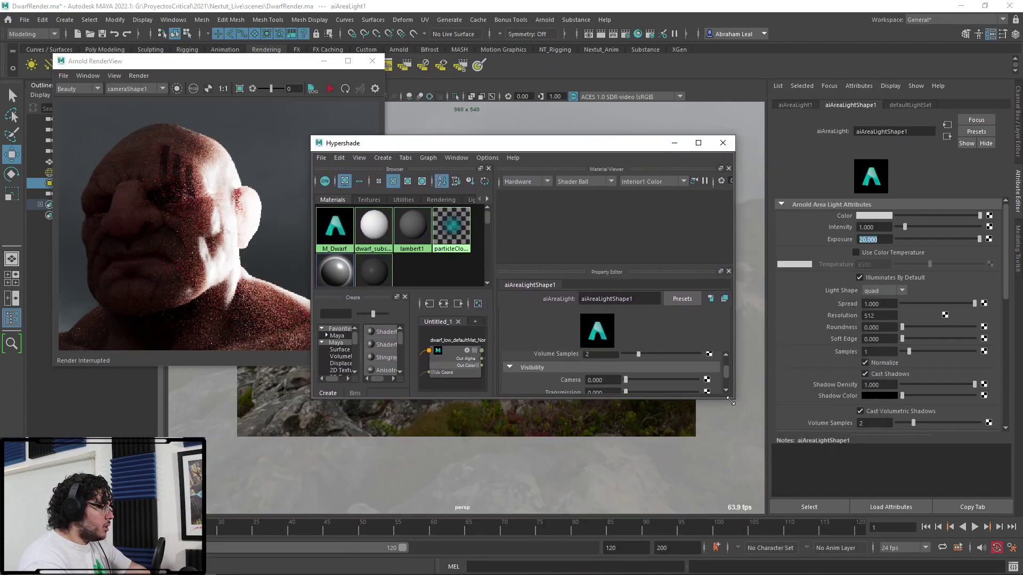
left_click_drag(731, 401, 733, 559)
left_click_drag(574, 148, 259, 132)
Fit the full rendered image in the RenderView and place the window over the upper part of the viewport
left_click_drag(282, 60, 594, 123)
left_click(585, 142)
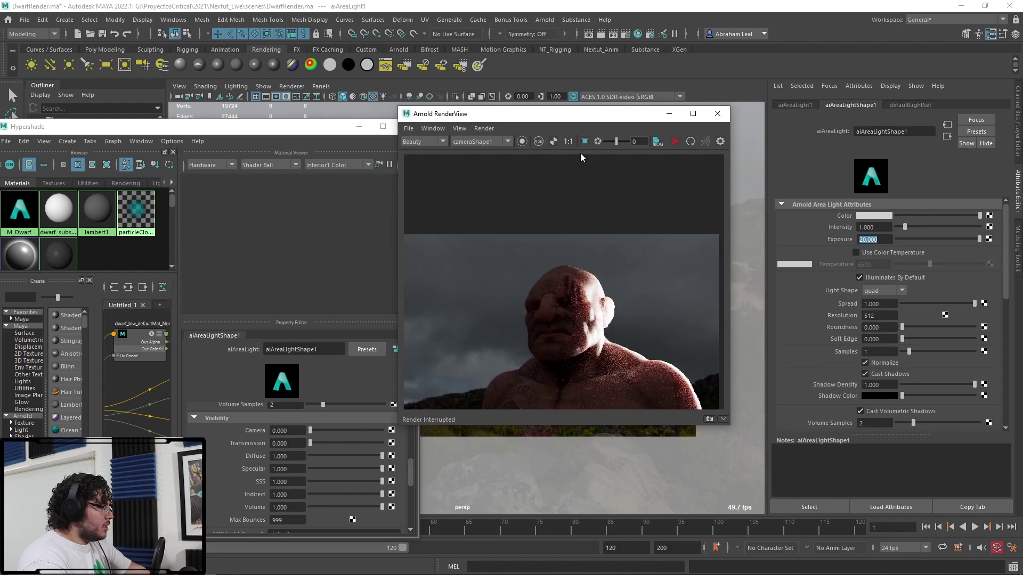
left_click_drag(497, 111, 379, 31)
scroll(461, 182, "down", 2)
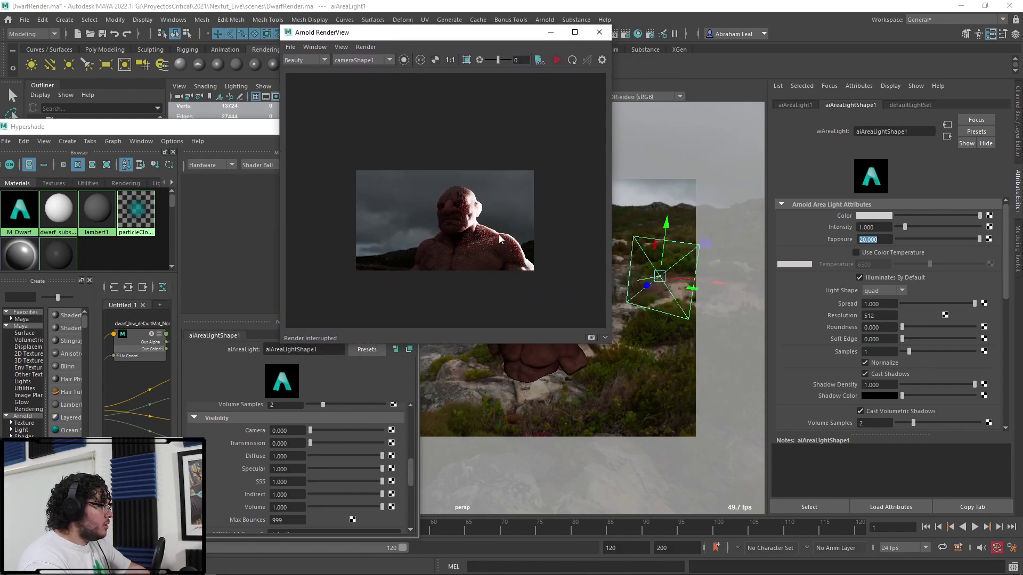
Reframe the dwarf in the RenderView, shrink its window, and bring the Hypershade to the front
middle_click_drag(462, 183, 442, 136)
scroll(521, 269, "up", 1)
middle_click_drag(524, 258, 572, 308)
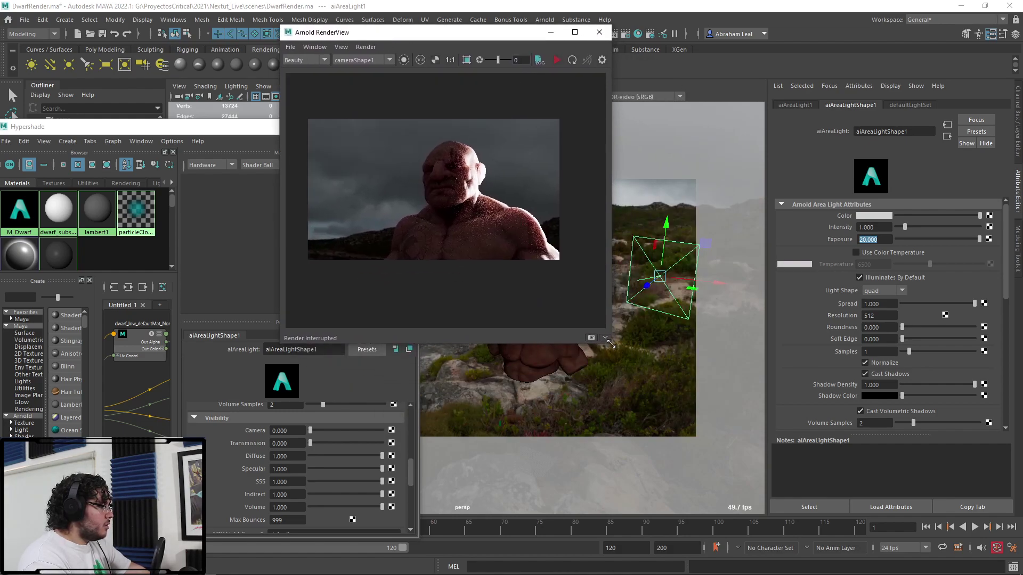
left_click_drag(611, 344, 520, 229)
left_click(238, 127)
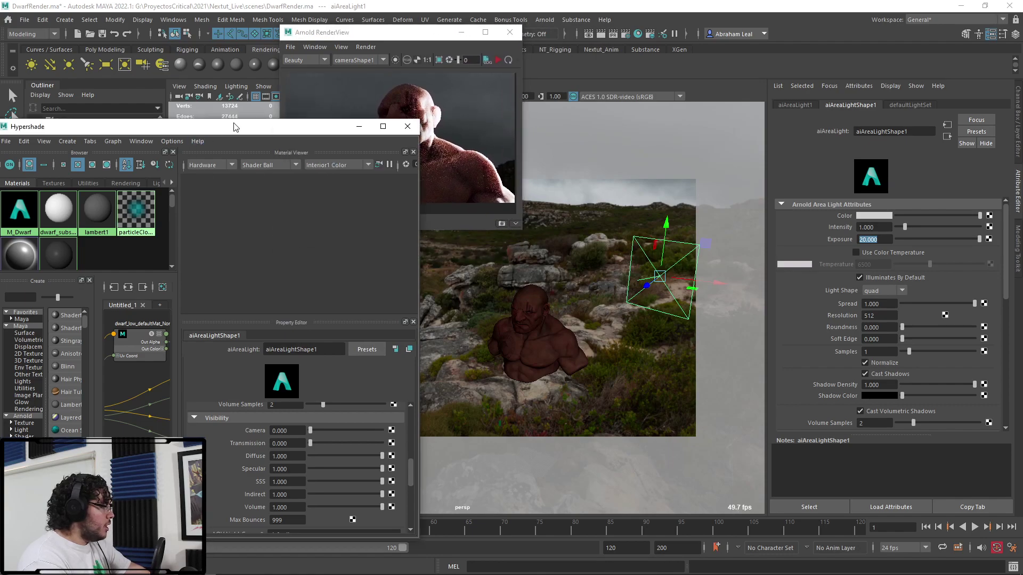
Select the M_Dwarf material in the node graph and set its subsurface radius color to red
scroll(359, 451, "up", 3)
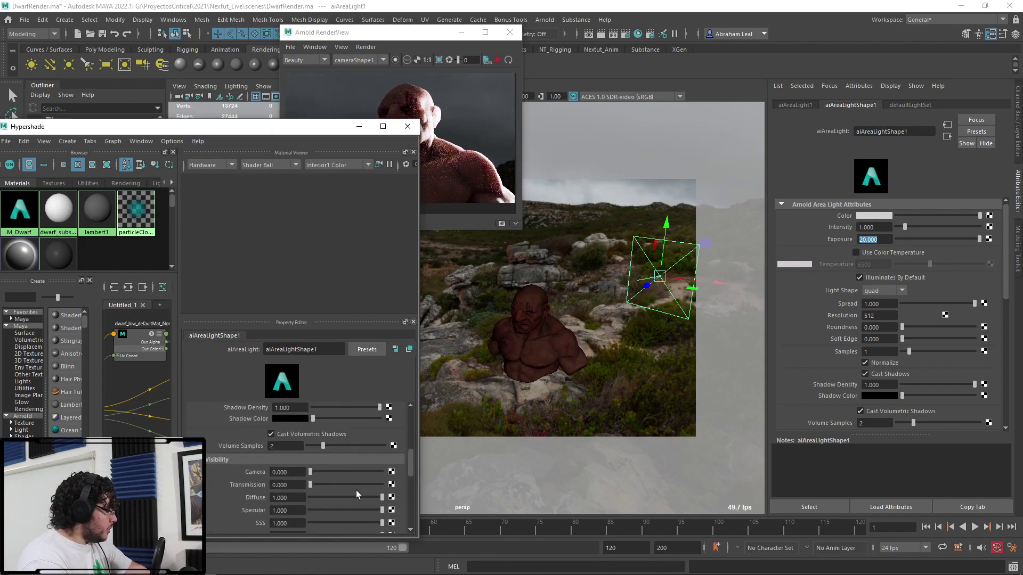
scroll(355, 491, "up", 10)
scroll(143, 410, "down", 5)
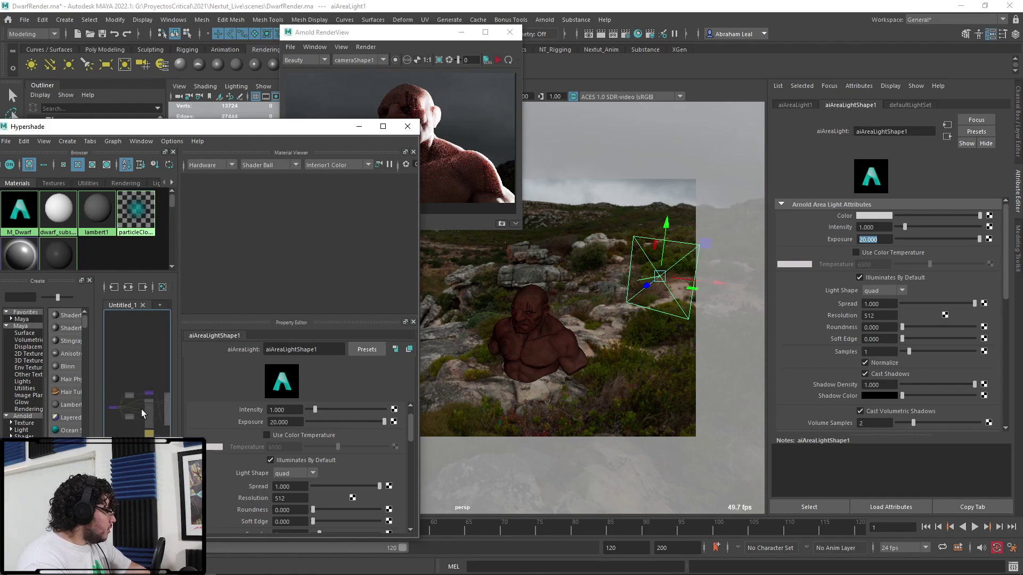
scroll(155, 408, "up", 3)
left_click(154, 403)
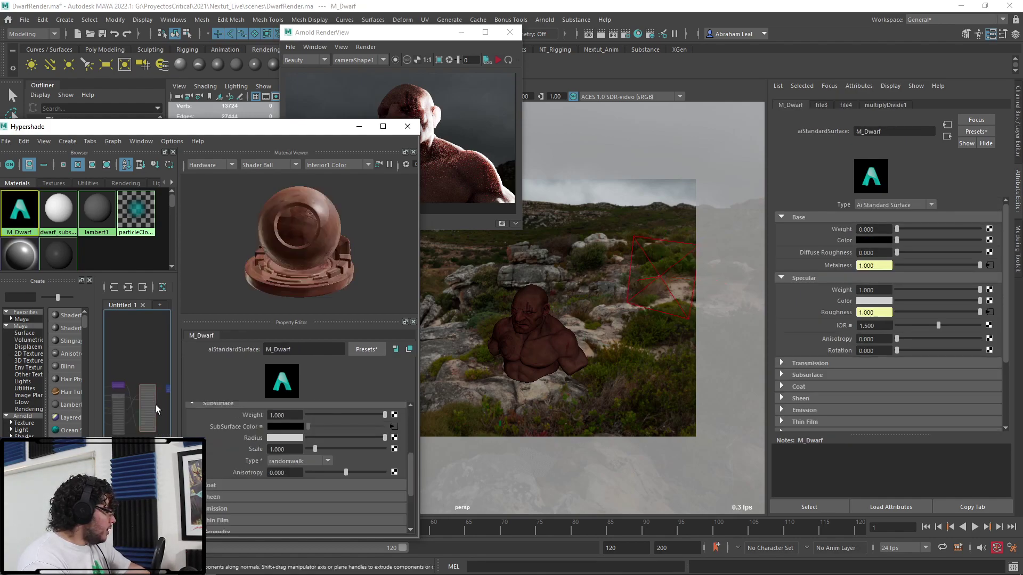
left_click(285, 437)
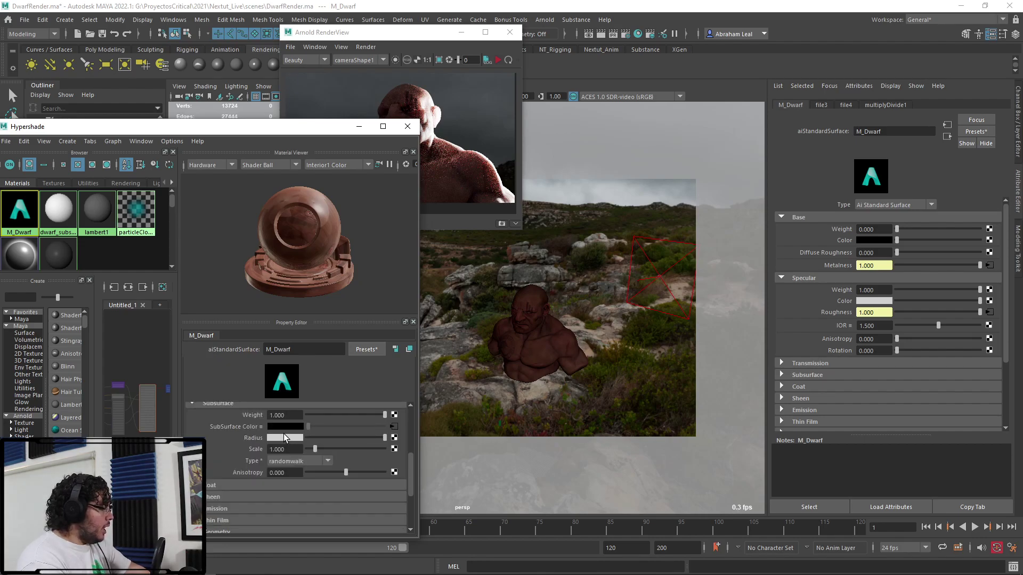
left_click(287, 435)
left_click(244, 408)
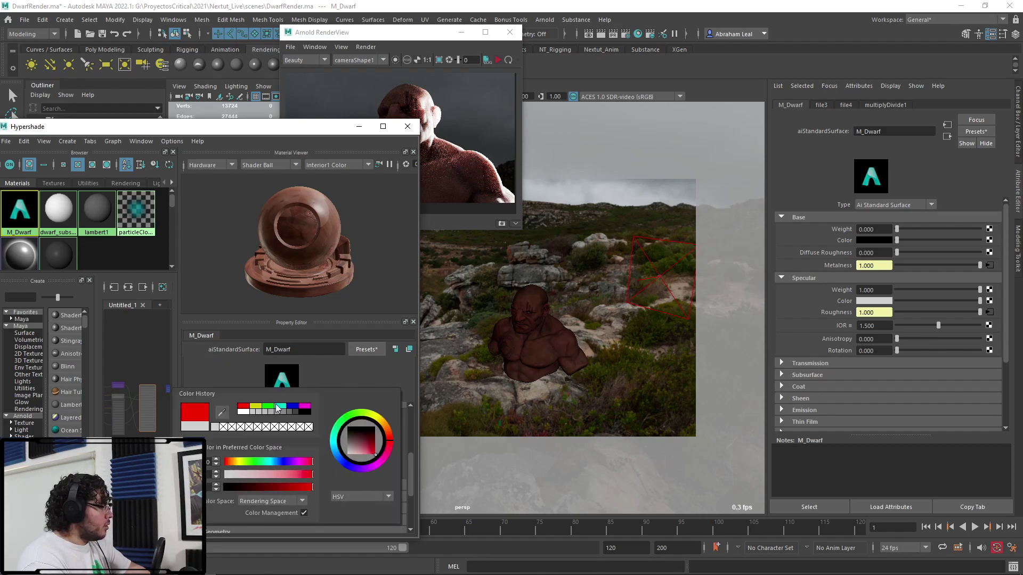
Start the render with a close view of the dwarf's ear, and lower the area light's exposure to 16.217
left_click(497, 61)
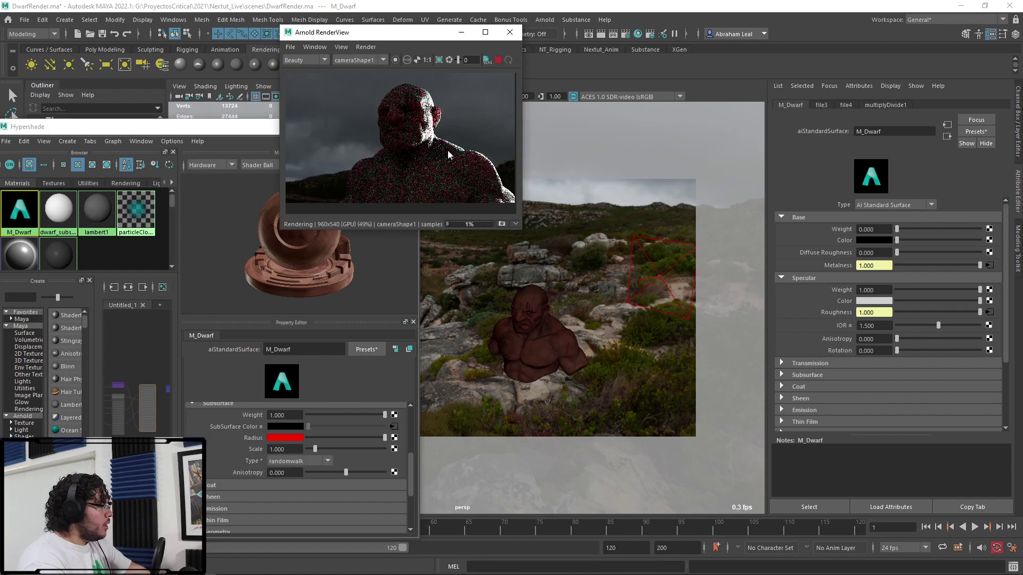
scroll(458, 136, "up", 5)
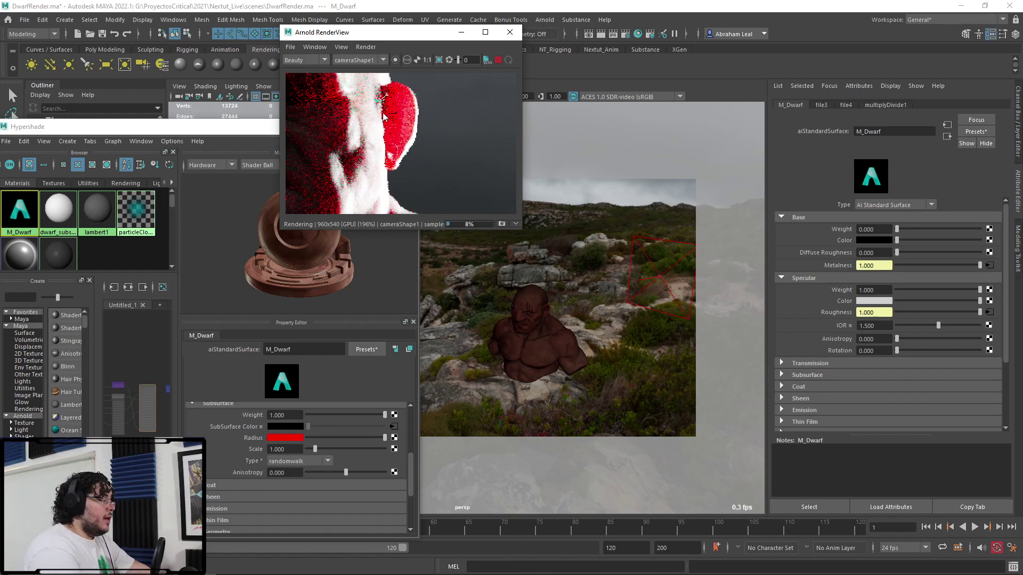
scroll(403, 149, "down", 1)
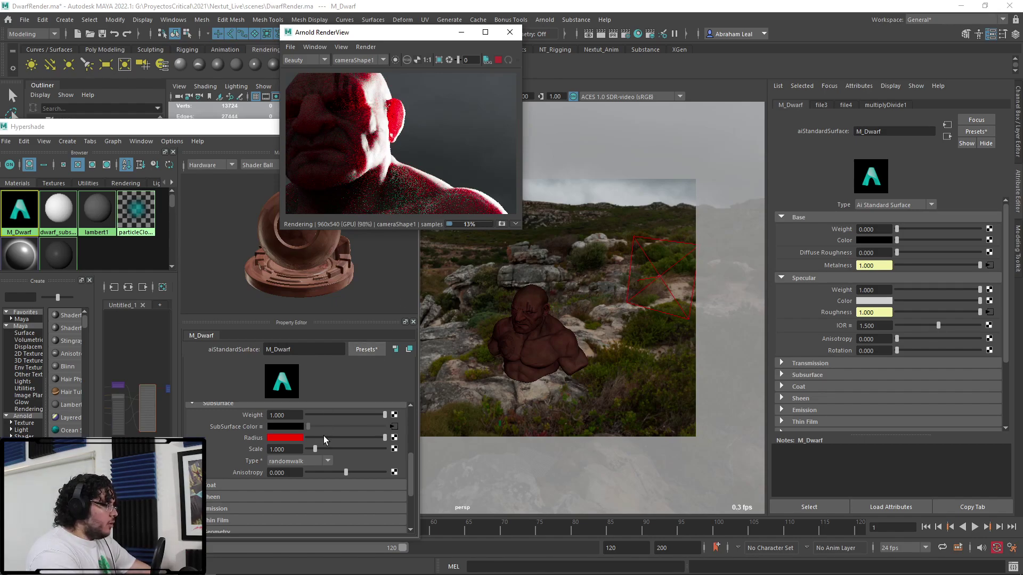
left_click(659, 277)
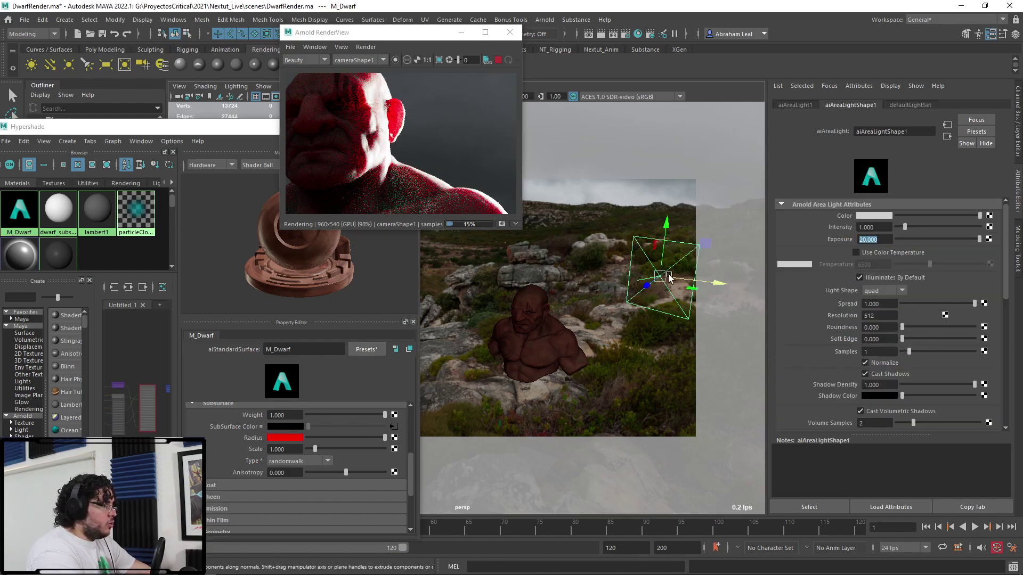
left_click_drag(979, 238, 965, 235)
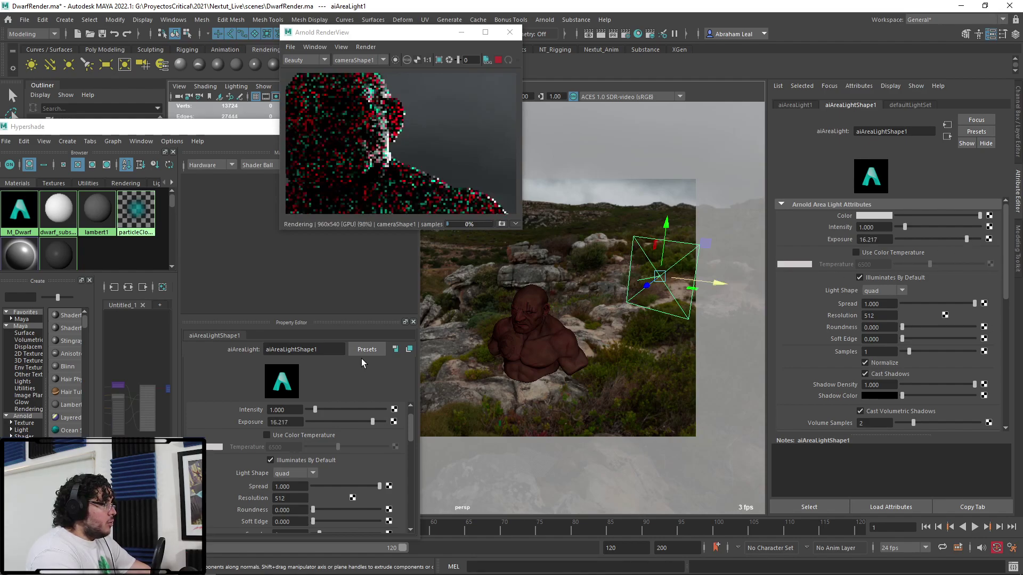
Reselect M_Dwarf, move the RenderView clear of the Hypershade, and set the subsurface scale to 0.5
left_click(148, 403)
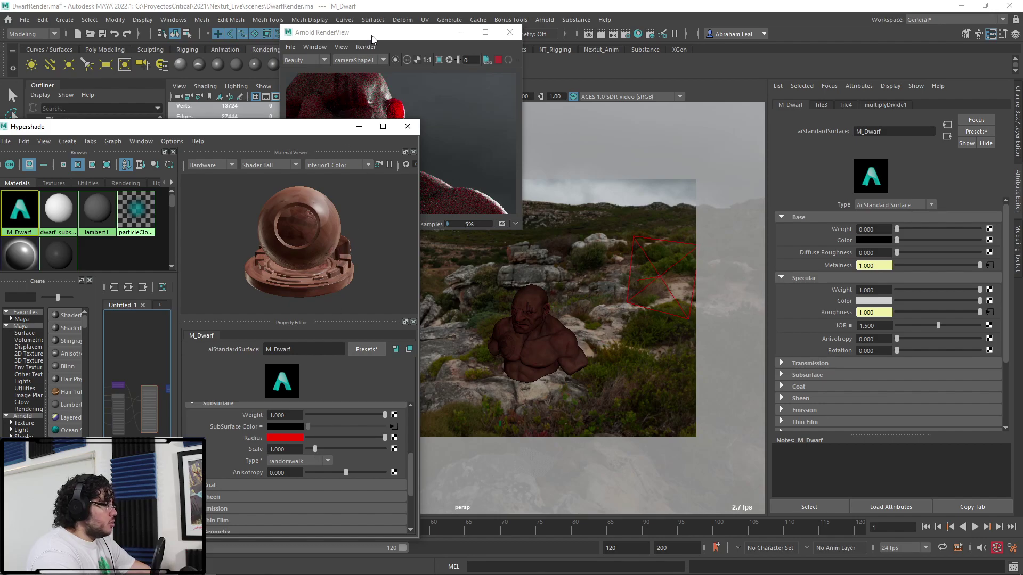
left_click_drag(368, 33, 449, 38)
double_click(296, 450)
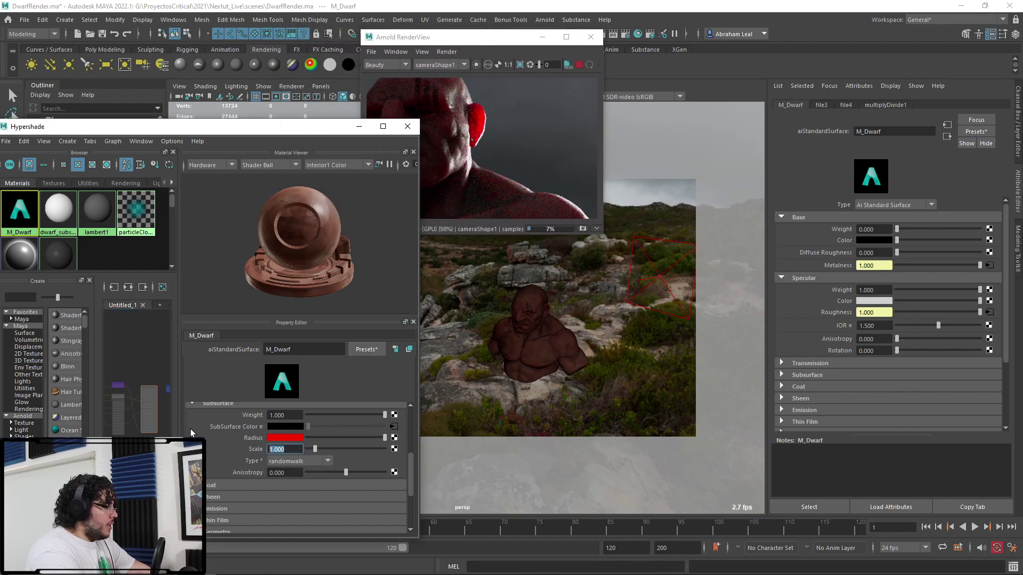
type("0.5")
key("Return")
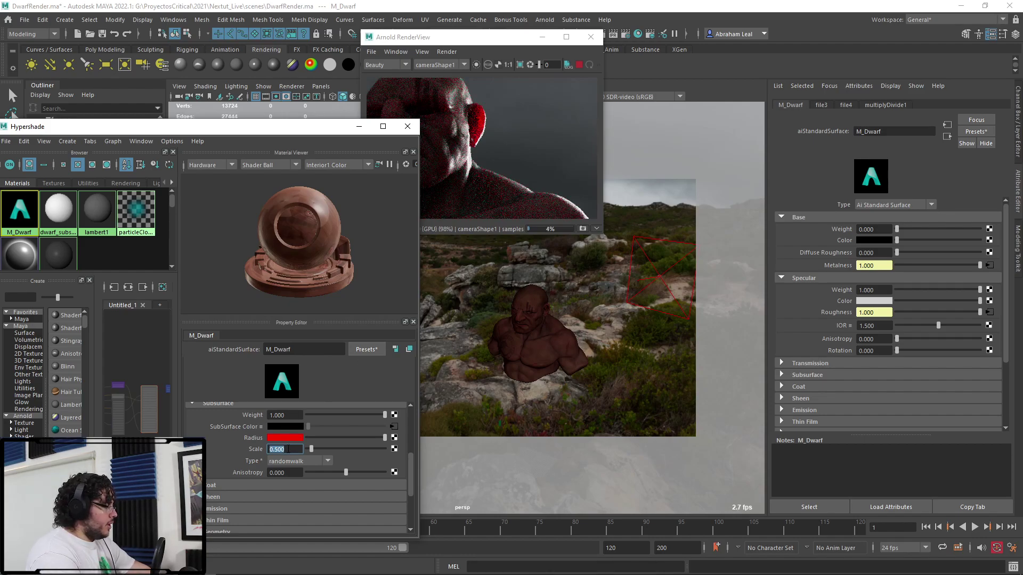
Try subsurface scale values of 0.1 and 0.3 on M_Dwarf
type("0.1")
key("Return")
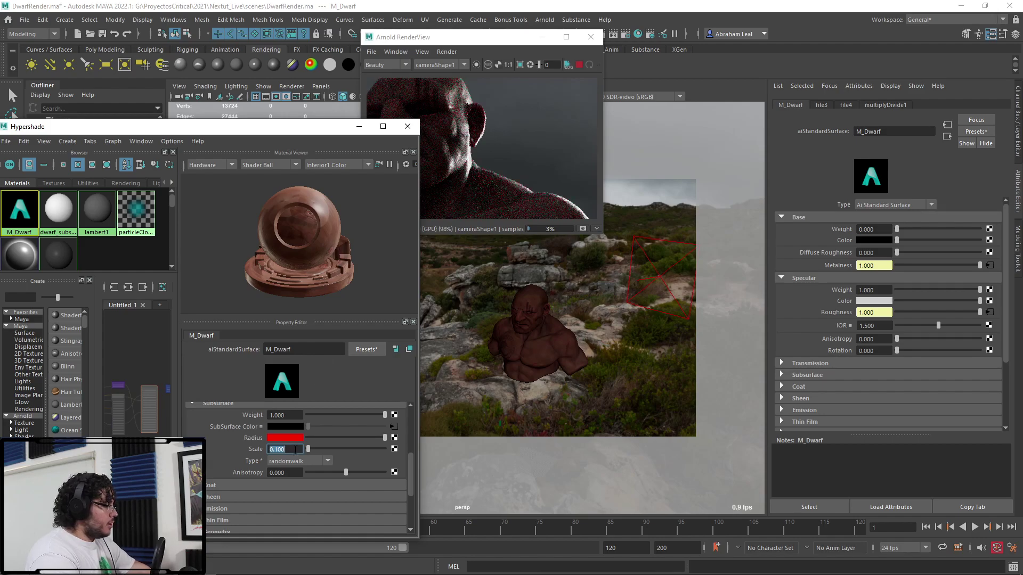
type("0.3")
key("Return")
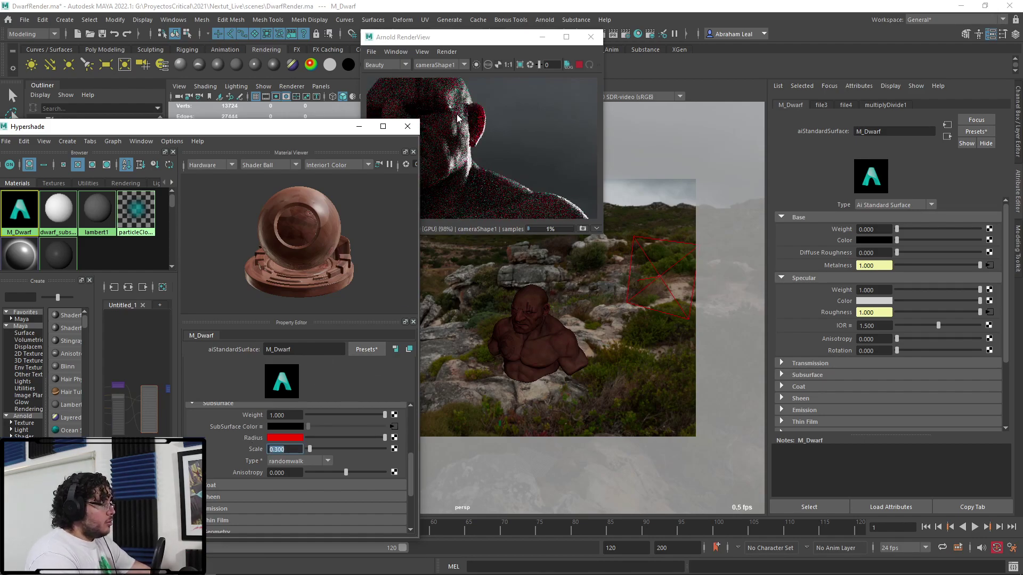
Set M_Dwarf's subsurface scale back to 0.5
left_click(297, 449)
key("ctrl+a")
type("0.5")
key("Return")
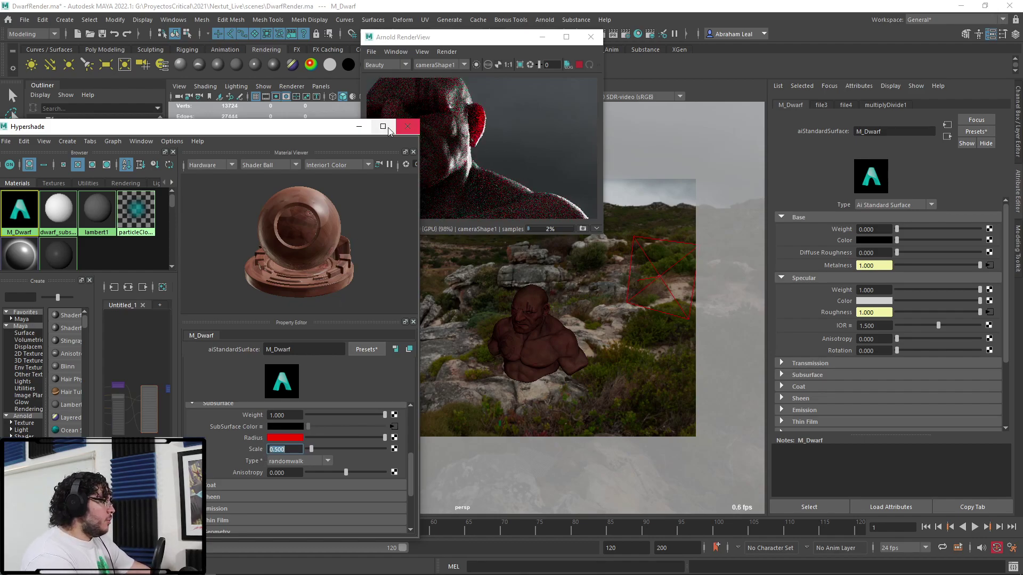
Minimize the Hypershade, maximize the RenderView to examine the dwarf's scattering, and stop the render
left_click(356, 127)
left_click(567, 37)
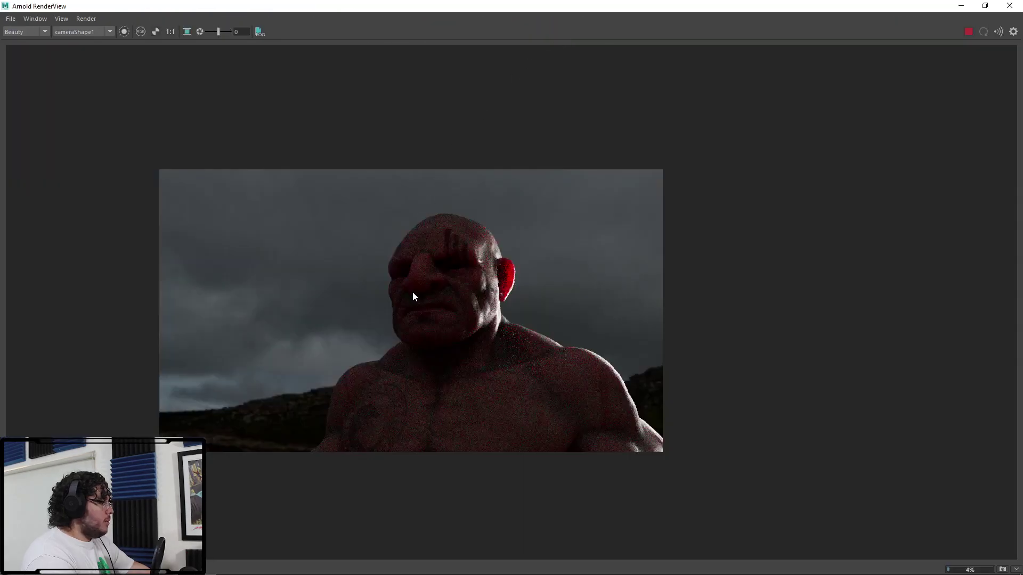
scroll(443, 226, "down", 2)
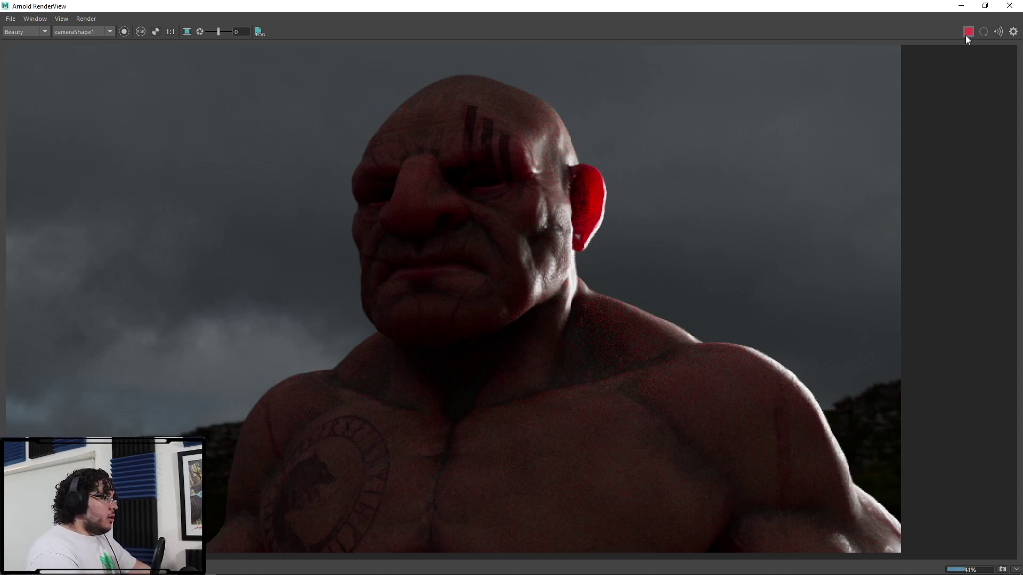
left_click(961, 6)
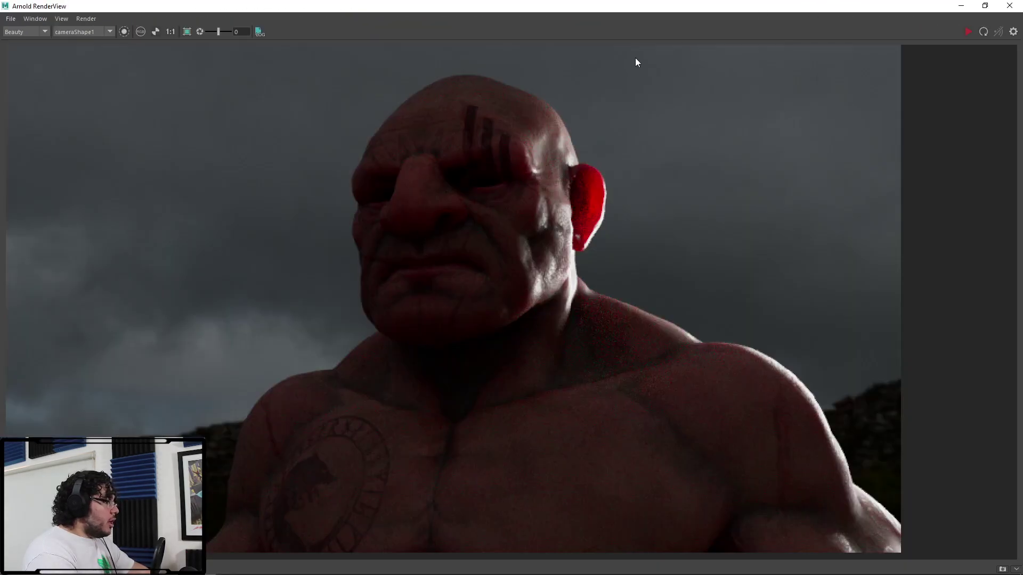
Restore the RenderView to a smaller window and bring back the Hypershade, widening it for work in the node graph
left_click_drag(795, 5, 584, 61)
scroll(627, 205, "down", 3)
left_click_drag(704, 256, 798, 358)
key("alt+Tab")
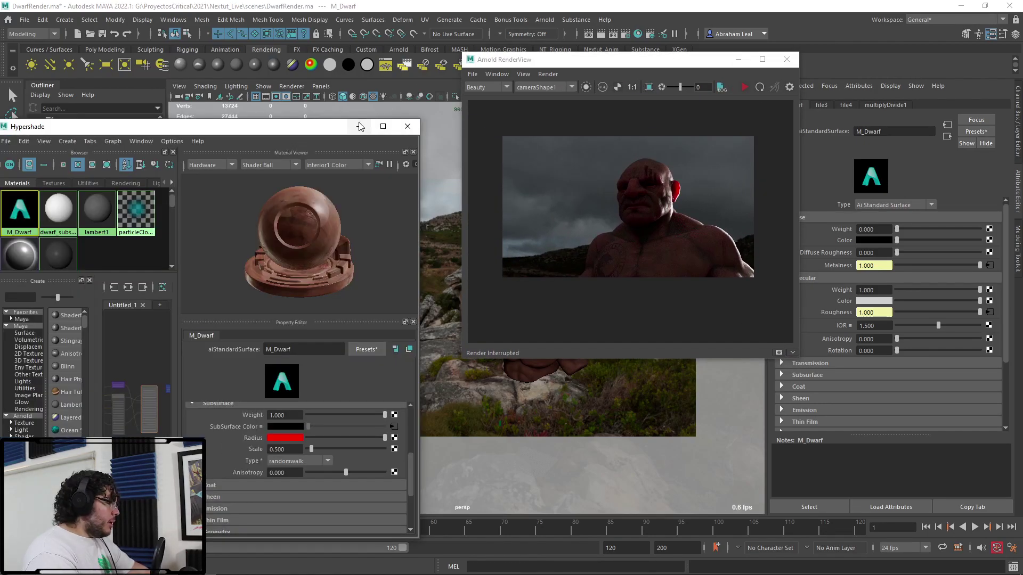
left_click_drag(417, 178, 696, 178)
left_click_drag(420, 126, 441, 75)
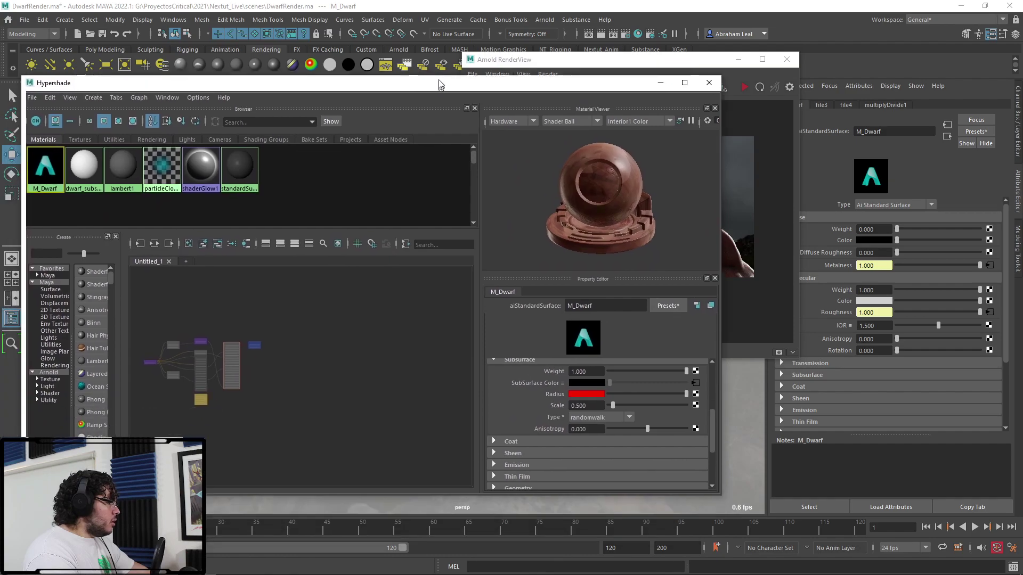
Create a file texture node in the empty graph area below the M_Dwarf node
middle_click_drag(225, 367, 349, 321, "alt")
scroll(558, 373, "up", 1)
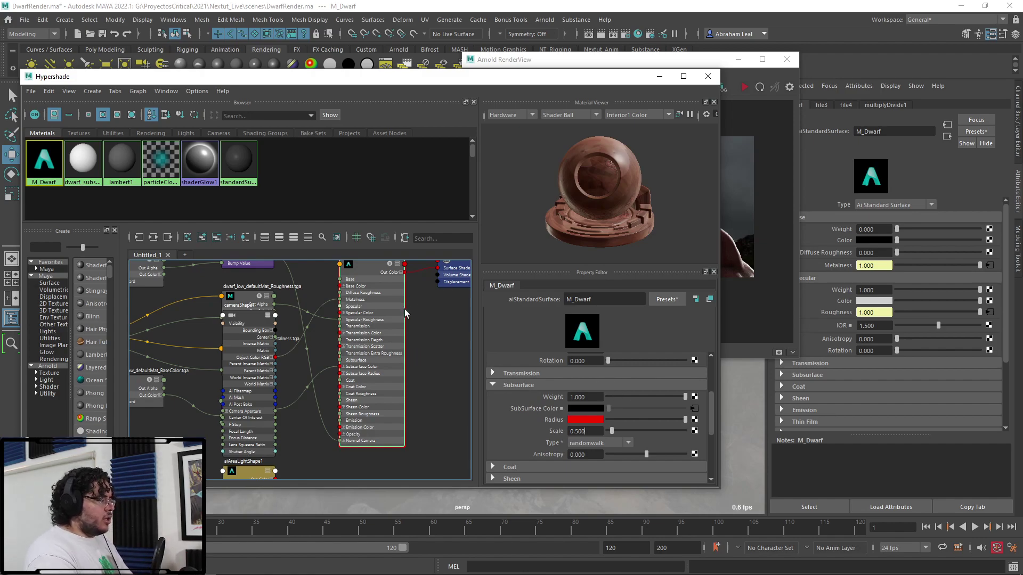
middle_click_drag(429, 335, 412, 296, "alt")
middle_click_drag(419, 364, 420, 377, "alt")
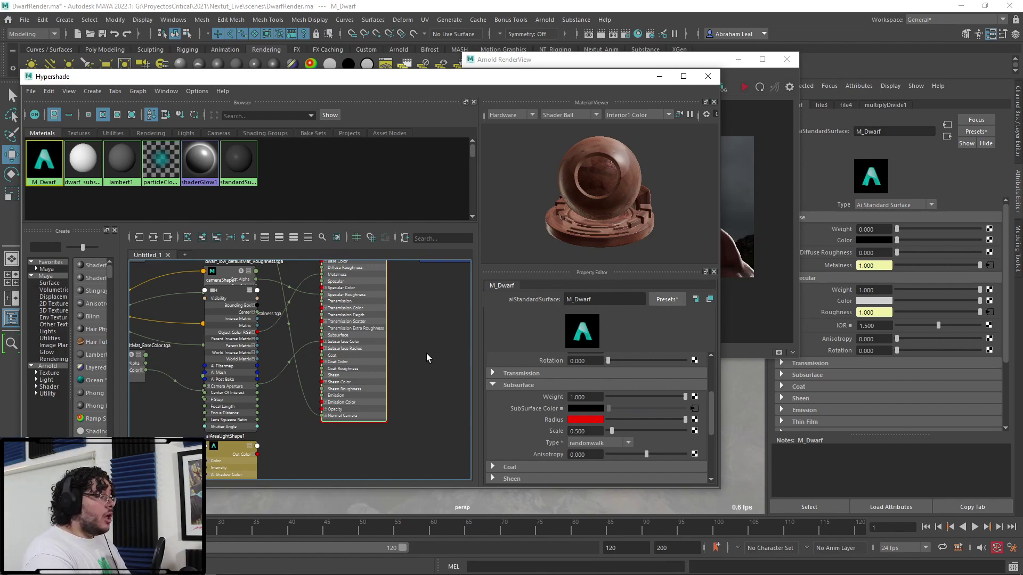
left_click(389, 448)
middle_click_drag(352, 459, 373, 426, "alt")
key("Tab")
type("file")
key("Down")
key("Down")
key("Down")
key("Return")
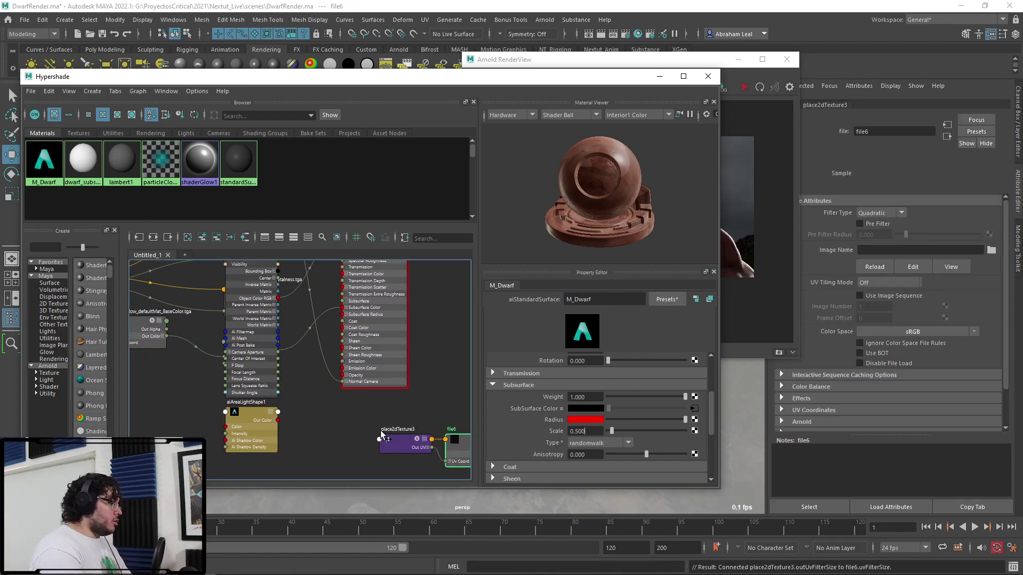
Load sssMask.tga from the project's assets/dWARF folder into the new file node
left_click(991, 250)
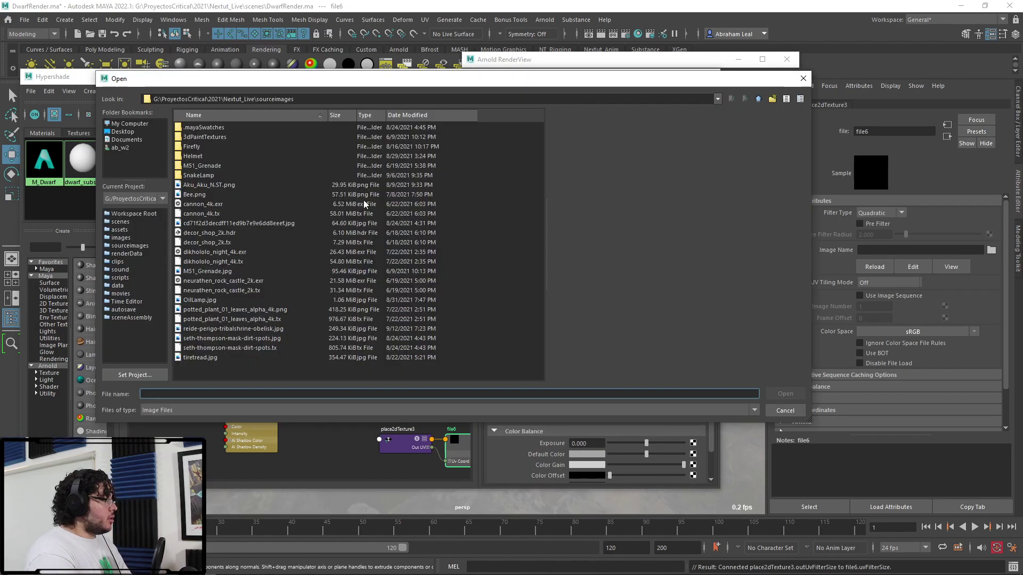
left_click(126, 230)
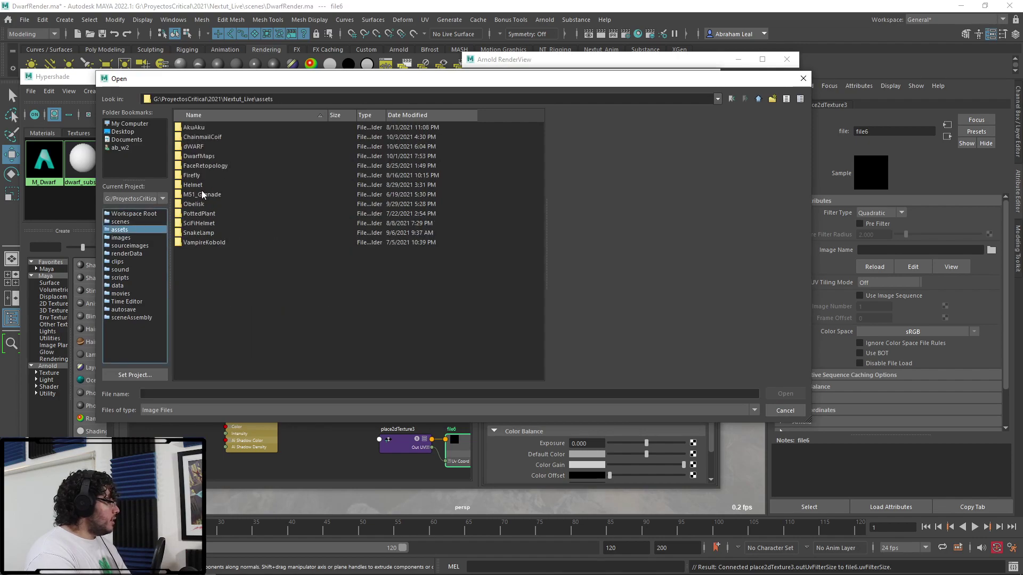
double_click(194, 146)
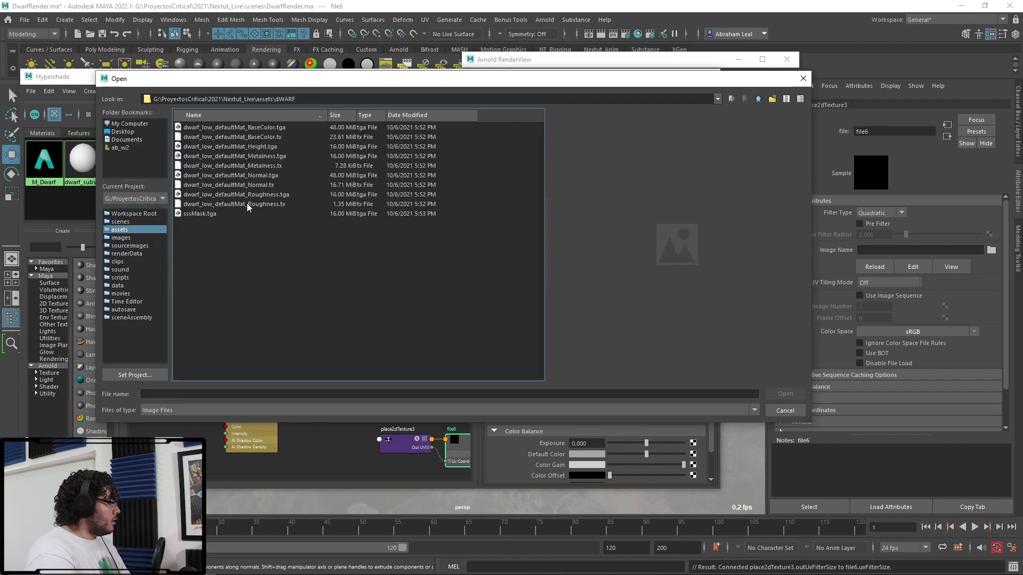
double_click(208, 214)
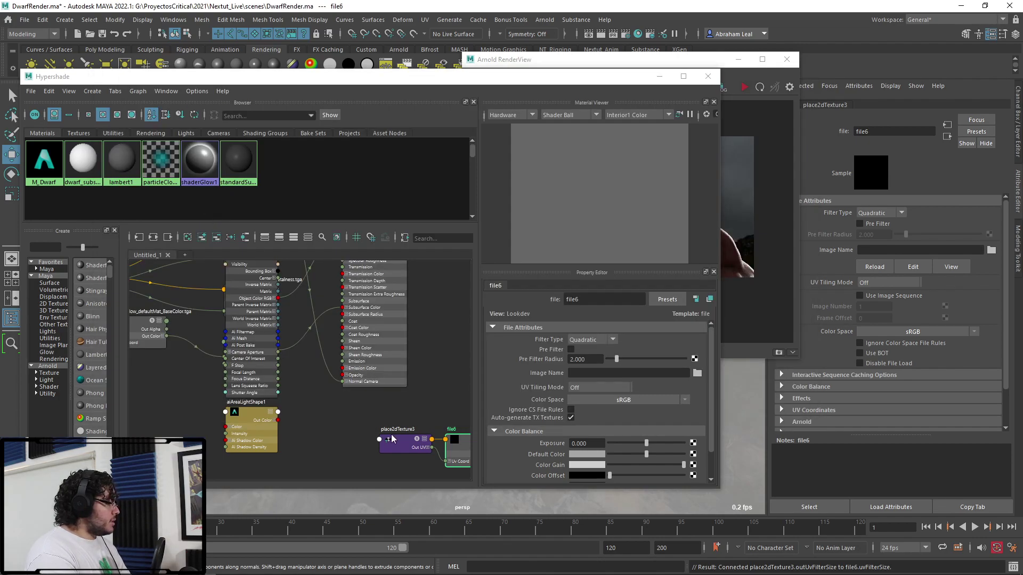
Arrange the mask's file node and its place2dTexture node side by side beneath M_Dwarf
middle_click_drag(393, 407, 324, 382, "alt")
left_click_drag(318, 419, 253, 424)
left_click_drag(397, 431, 303, 414)
middle_click_drag(344, 404, 369, 431, "alt")
left_click_drag(347, 440, 375, 432)
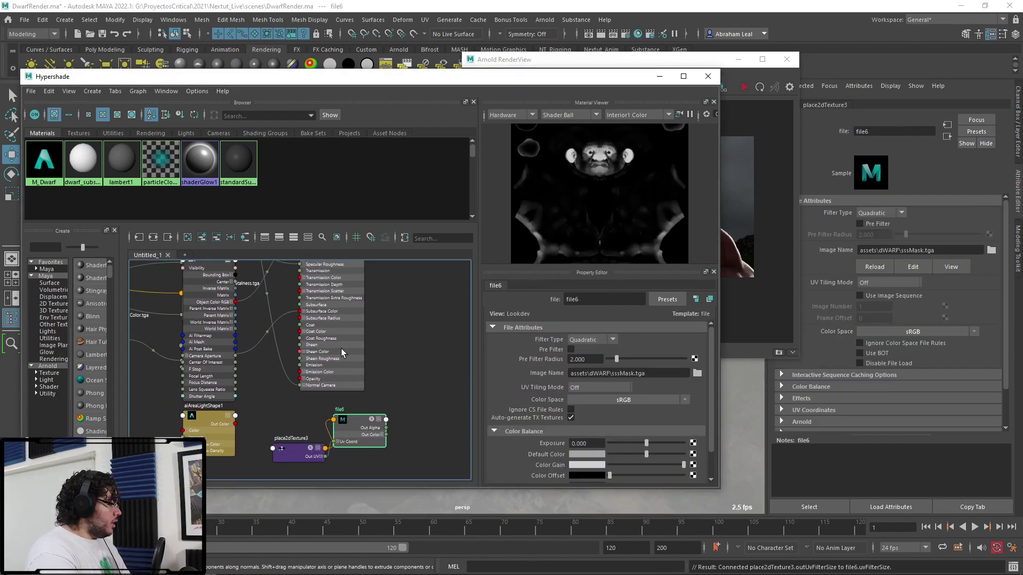
Move the M_Dwarf node aside and connect the mask's Out Color R to its Subsurface weight
left_click_drag(341, 353, 440, 357)
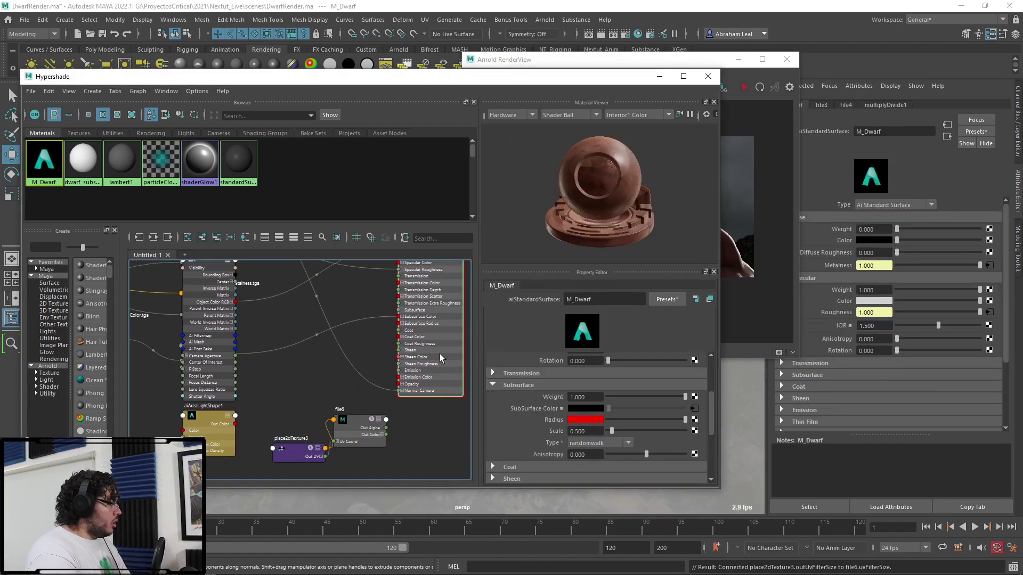
left_click(382, 435)
left_click_drag(386, 442, 398, 310)
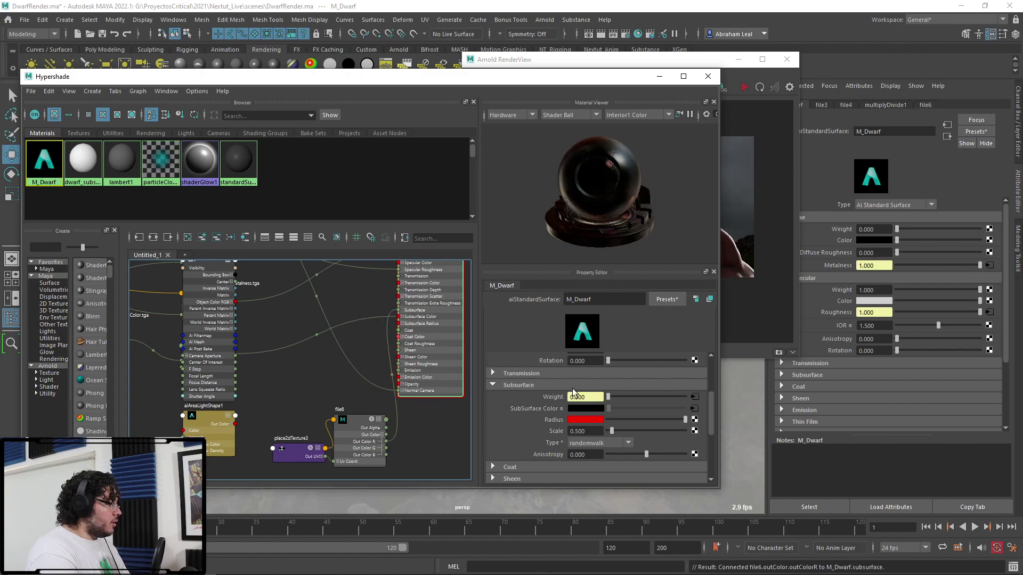
Bring the RenderView forward and restart the render with the subsurface mask applied
left_click(674, 61)
left_click(745, 88)
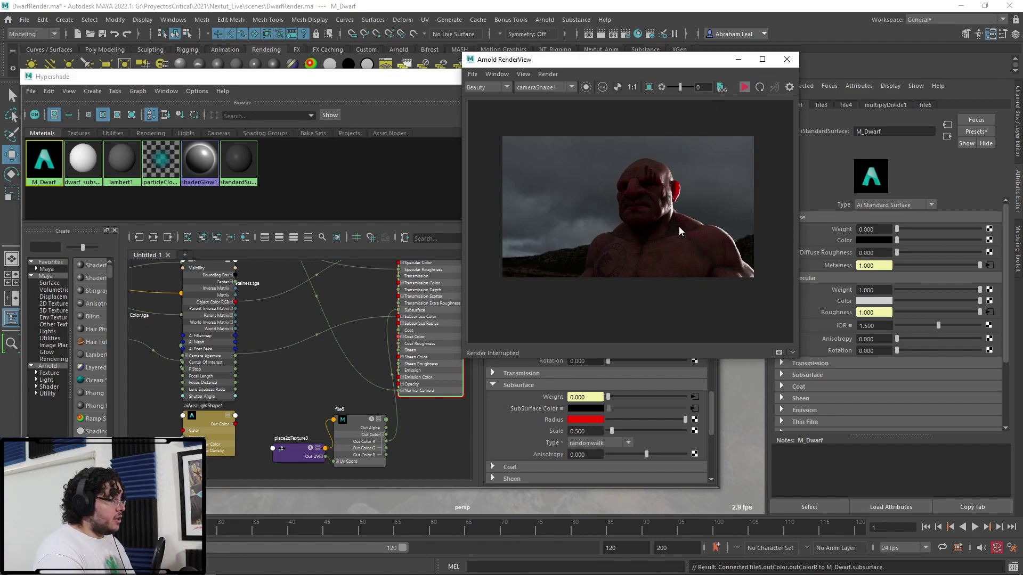
key("Return")
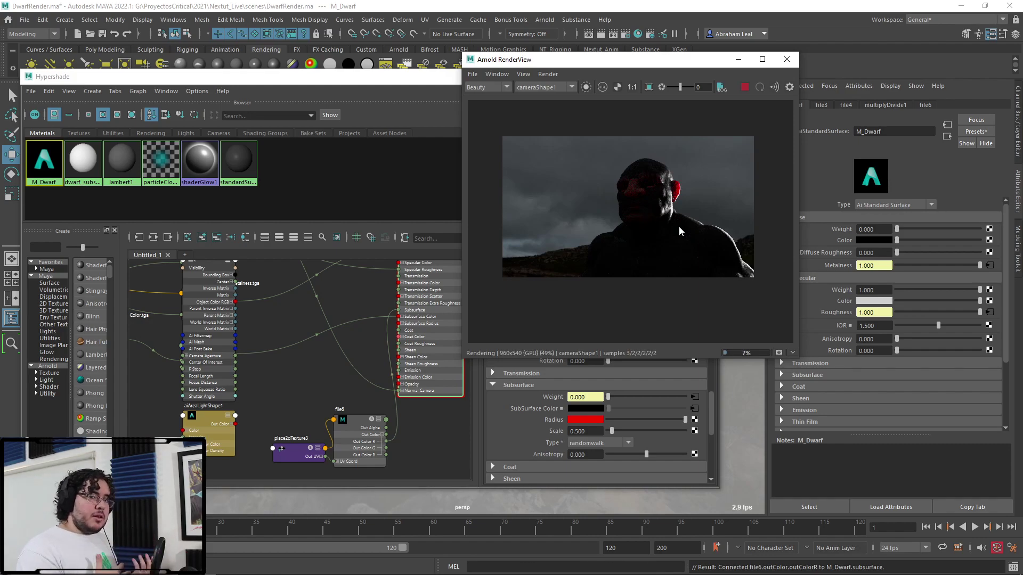
Examine the masked subsurface scattering on the dwarf's ear, face and shoulders in the render
scroll(692, 167, "up", 2)
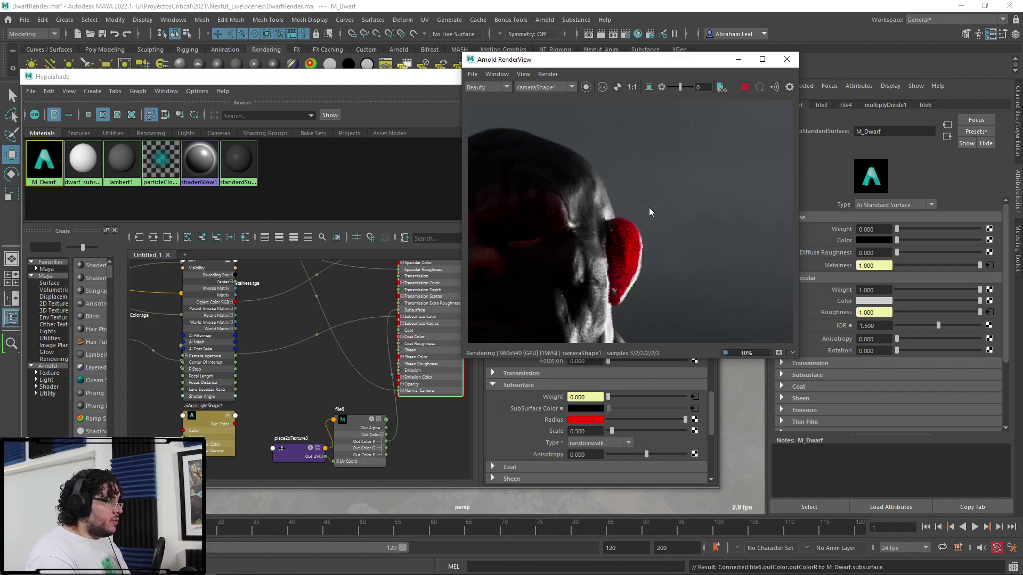
middle_click_drag(631, 224, 671, 184)
middle_click_drag(656, 225, 710, 171)
mouse_move(576, 171)
middle_mouse_down()
mouse_move(534, 225)
mouse_move(534, 172)
mouse_move(552, 130)
mouse_move(569, 207)
mouse_move(569, 188)
middle_mouse_up()
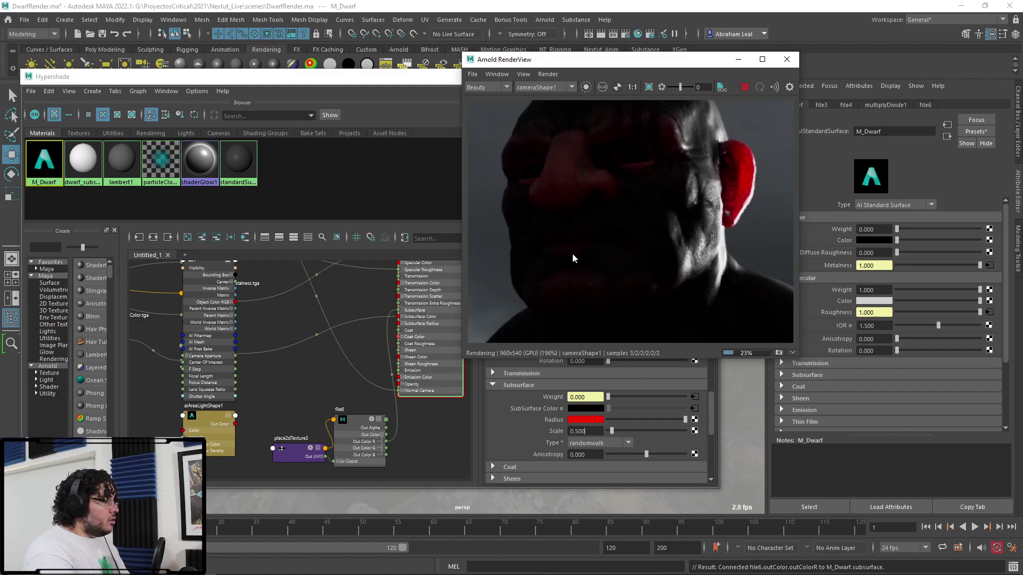
scroll(573, 260, "down", 2)
middle_click_drag(594, 264, 608, 143)
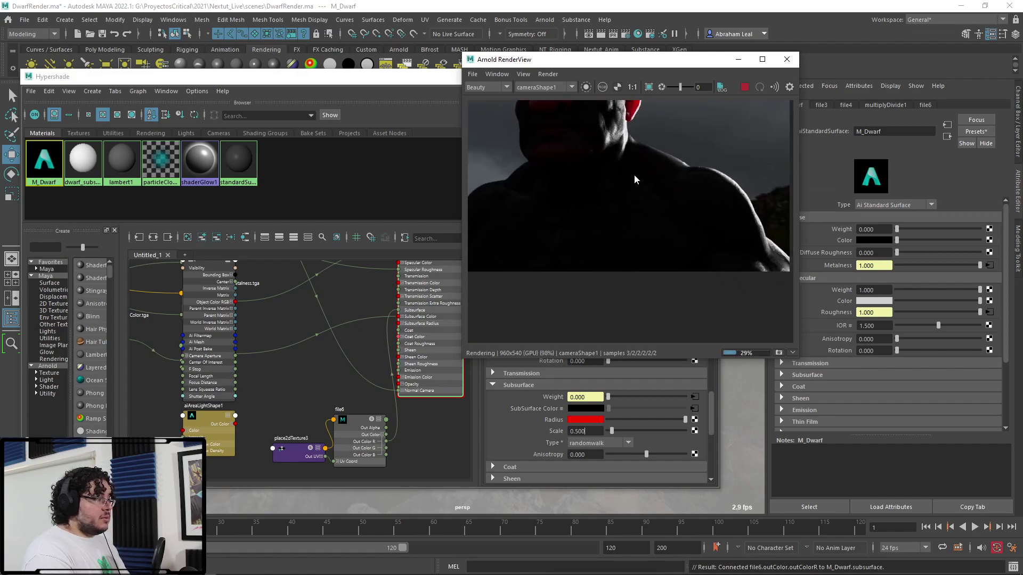
Reveal M_Dwarf's Base attributes and set the base weight to 1
left_click(353, 294)
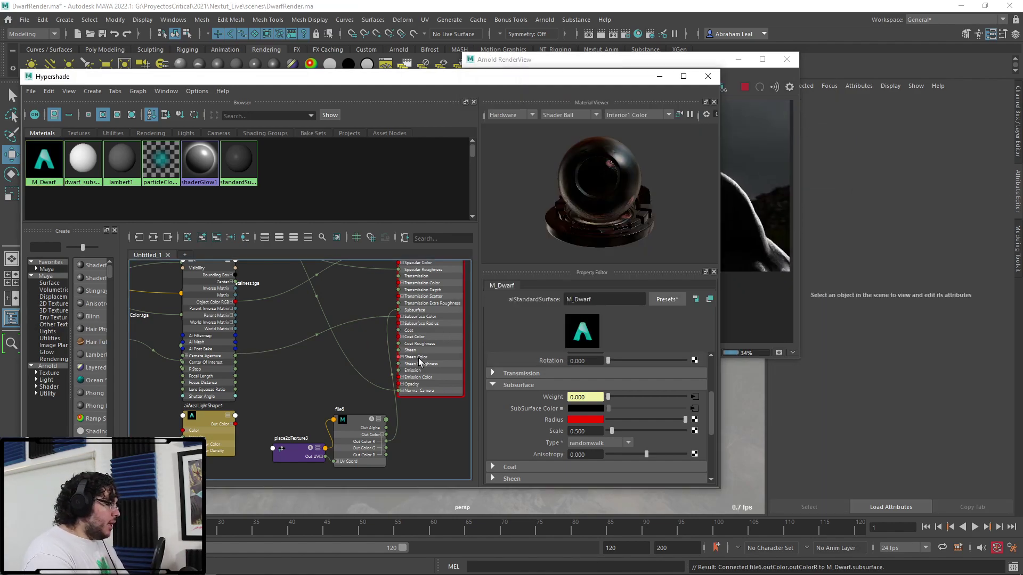
middle_click_drag(417, 356, 369, 406, "alt")
scroll(573, 424, "up", 1)
scroll(576, 421, "down", 2)
scroll(579, 415, "up", 2)
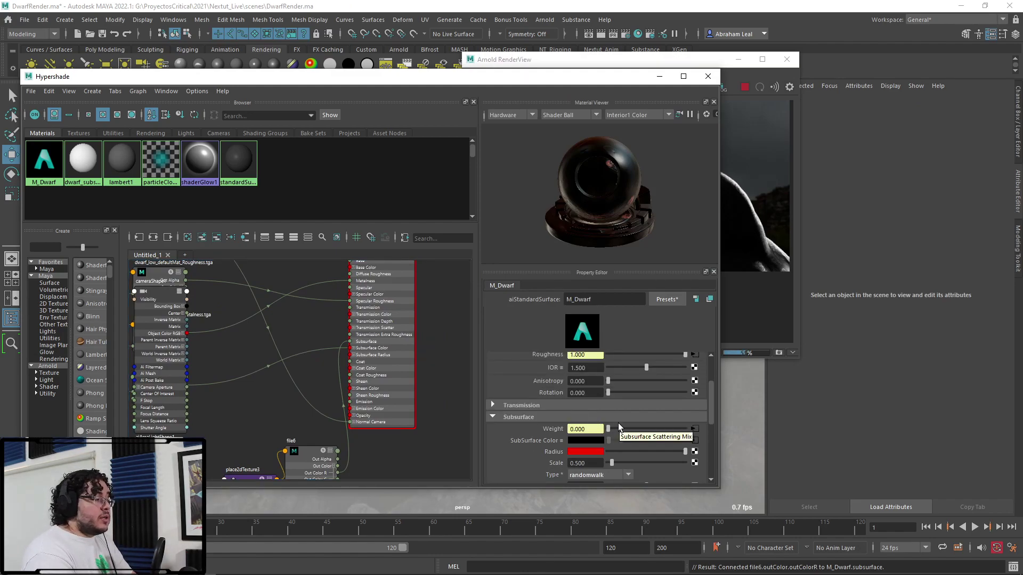
scroll(618, 422, "up", 2)
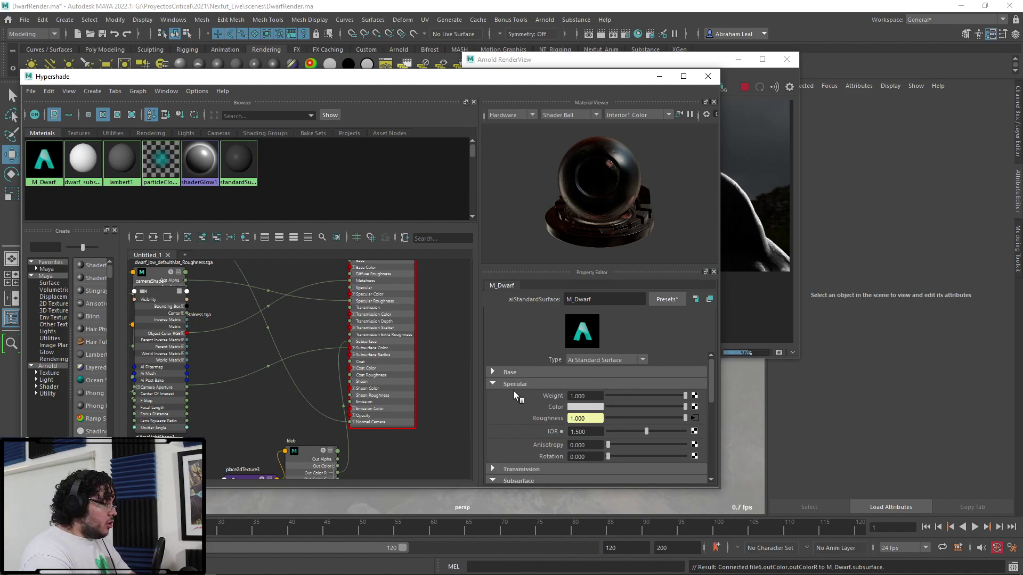
left_click(497, 371)
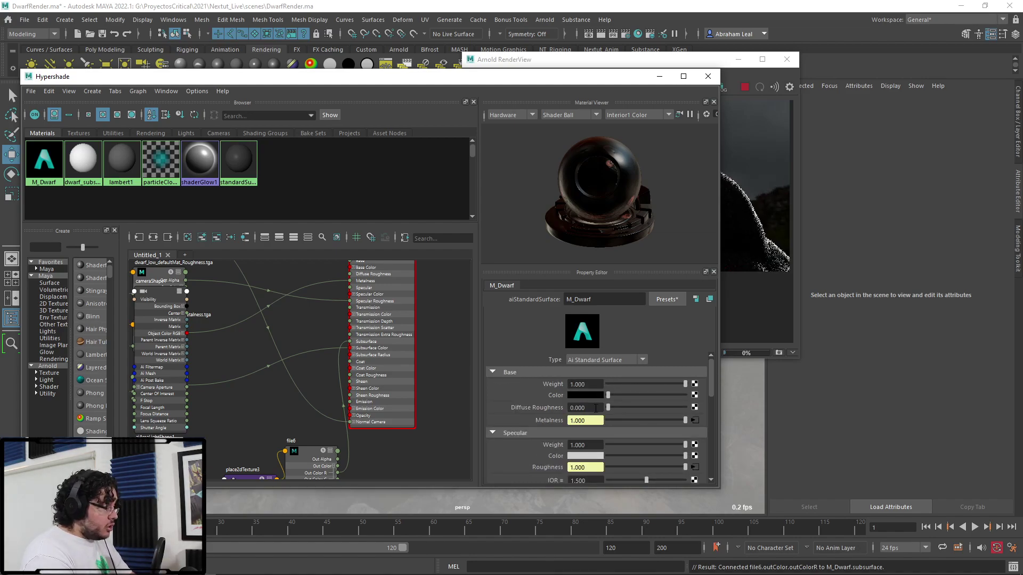
Connect the BaseColor texture's Out Color directly to M_Dwarf's Base Color
scroll(300, 343, "up", 2)
middle_click_drag(299, 343, 387, 424, "alt")
scroll(388, 423, "down", 2)
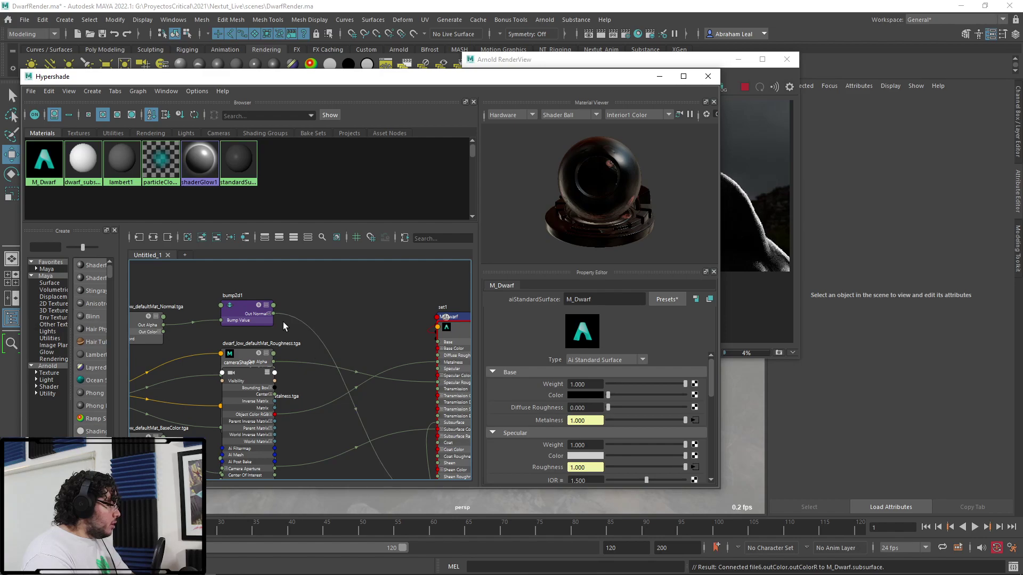
key("a")
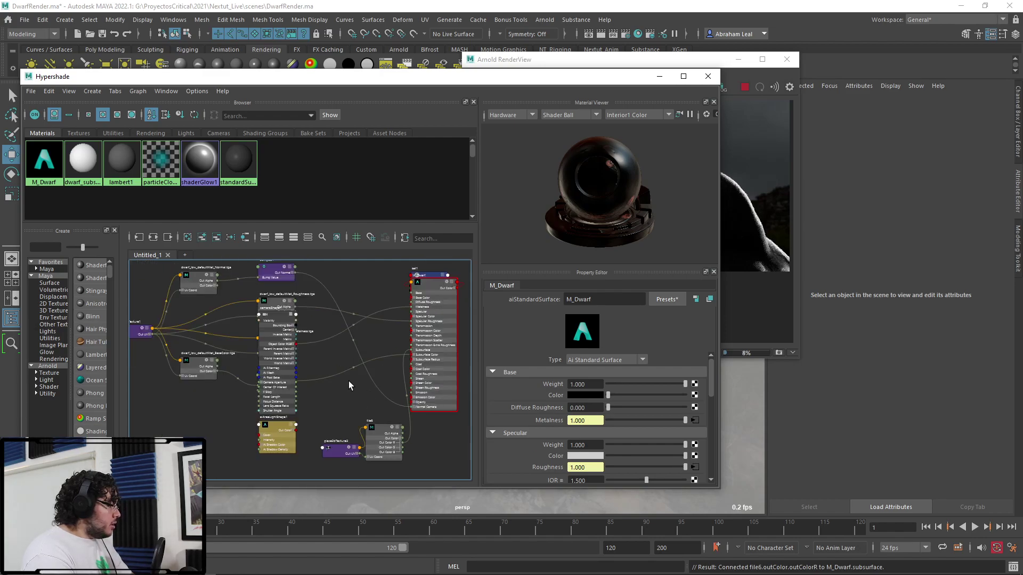
middle_click_drag(349, 386, 377, 407, "alt")
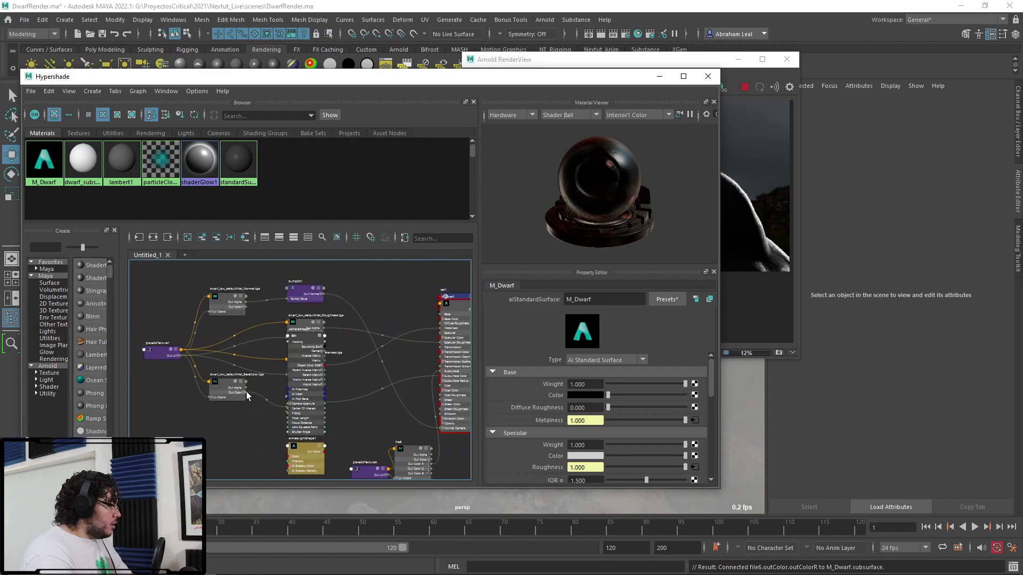
left_click_drag(246, 393, 444, 320)
Restart the render to check the dwarf's upper body with the base color connected, and stop it again
left_click(762, 302)
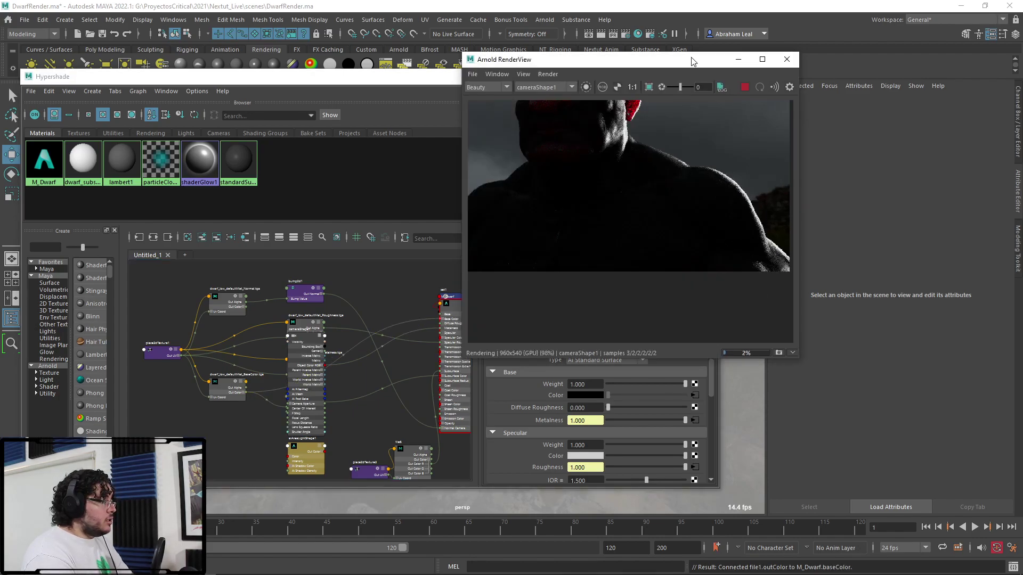
scroll(702, 152, "down", 2)
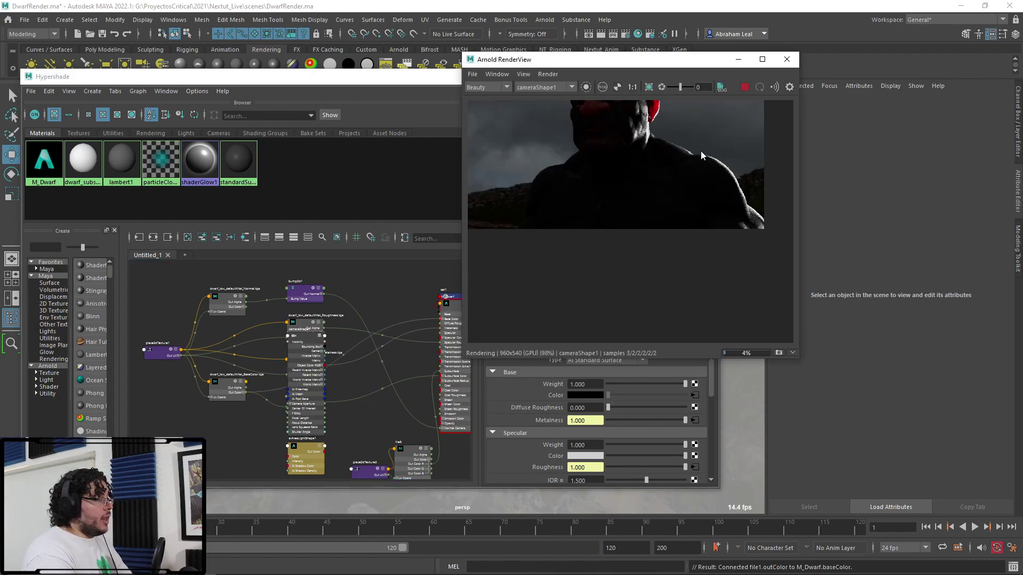
left_click(745, 88)
left_click(744, 88)
middle_click_drag(649, 204, 626, 286)
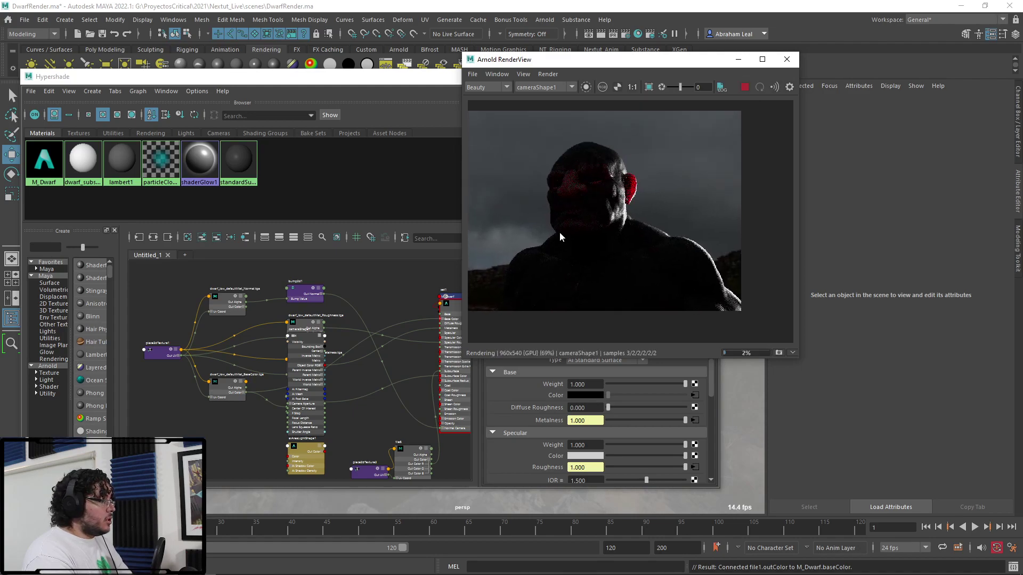
left_click(742, 91)
Reposition the BaseColor texture's file node in the shading graph to make its connections readable
scroll(304, 336, "up", 3)
middle_click_drag(346, 289, 240, 285, "alt")
middle_click_drag(290, 341, 426, 304, "alt")
scroll(277, 391, "up", 4)
left_click_drag(176, 322, 186, 376)
middle_click_drag(356, 341, 282, 320, "alt")
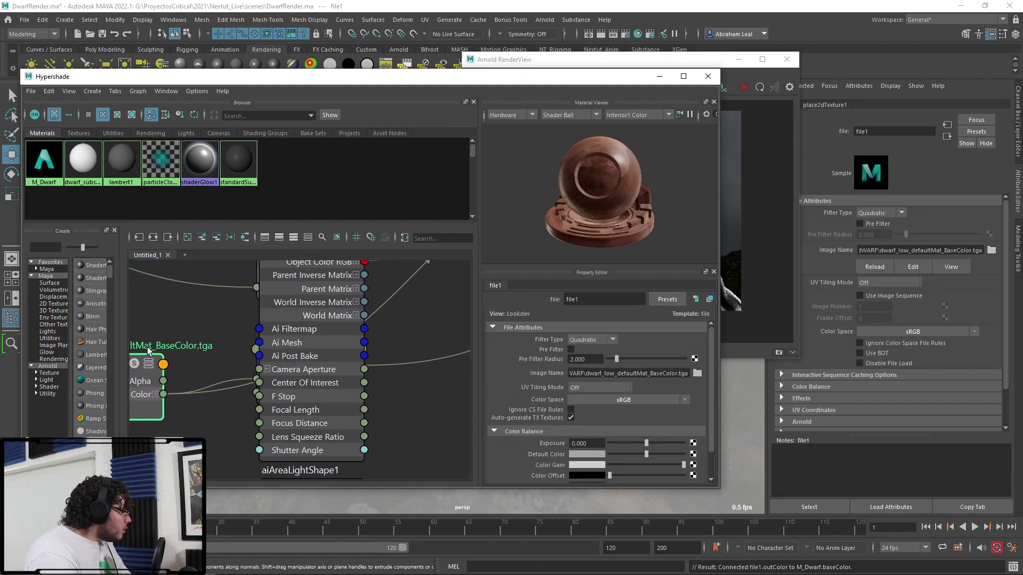
left_click_drag(148, 354, 161, 338)
scroll(260, 334, "down", 5)
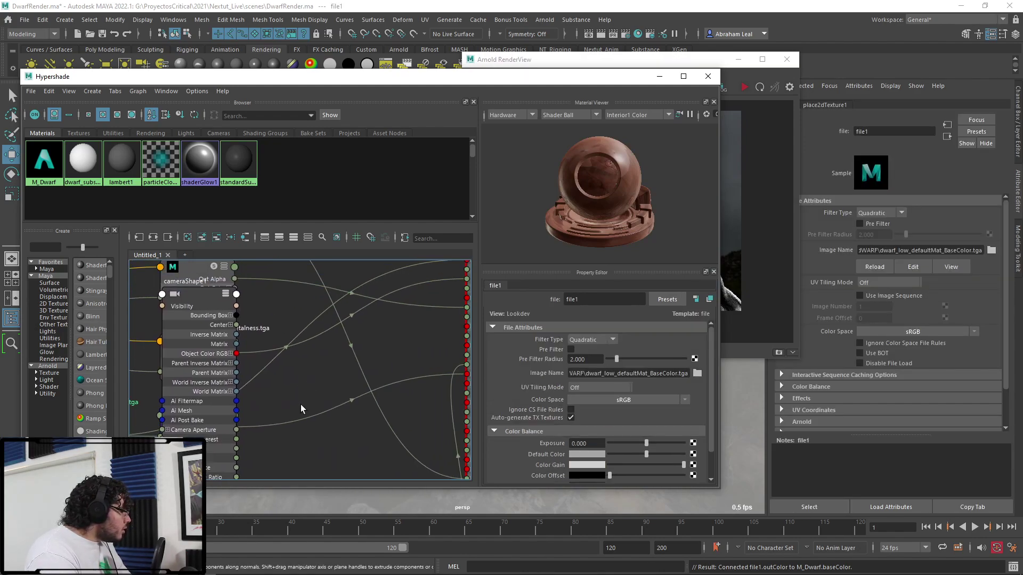
Move the overlapping camera node aside and connect multiplyDivide1's Output to M_Dwarf's Base Color
left_click_drag(282, 379, 266, 305)
middle_click_drag(332, 395, 302, 418, "alt")
left_click(255, 436)
left_click_drag(275, 439, 436, 305)
Spread the M_Dwarf and set1 nodes apart so they no longer overlap
middle_click_drag(357, 315, 295, 306, "alt")
left_click_drag(413, 320, 442, 368)
left_click_drag(398, 278, 454, 280)
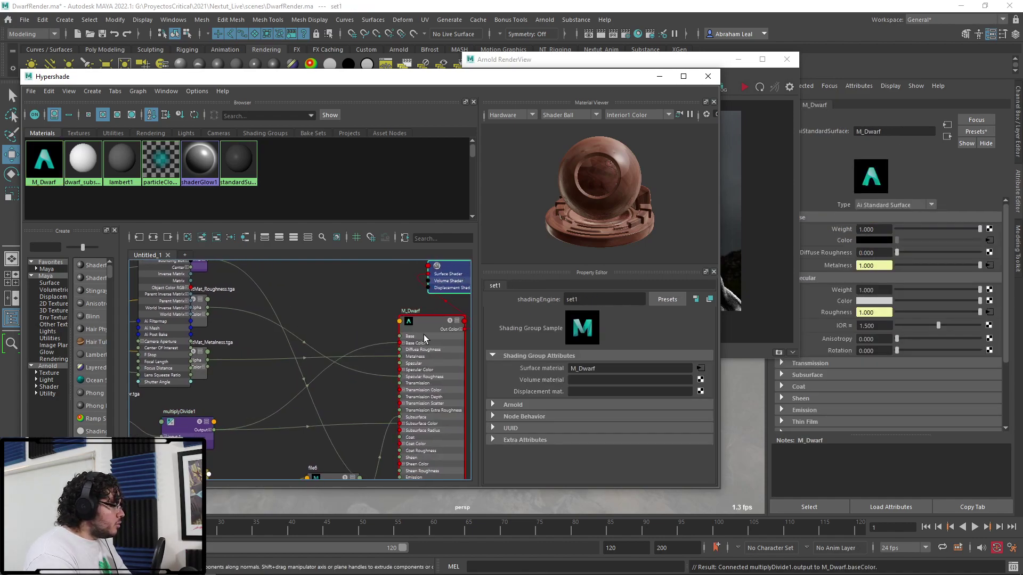
Restart the render with the multiplied base color and examine the dwarf's head and ear up close
left_click(702, 63)
left_click(744, 87)
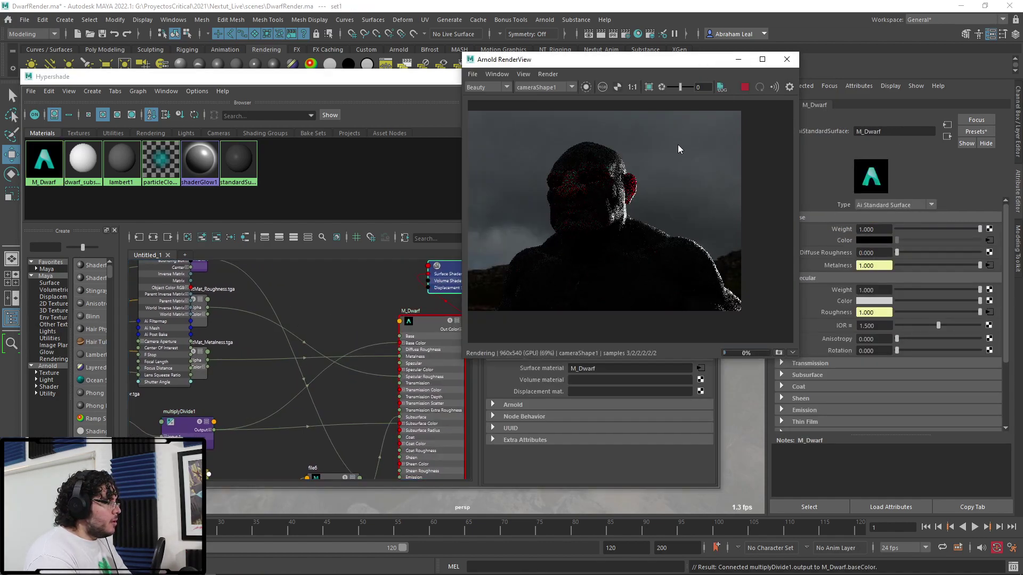
middle_click_drag(329, 375, 286, 369, "alt")
middle_click_drag(310, 402, 318, 336, "alt")
scroll(319, 335, "down", 2)
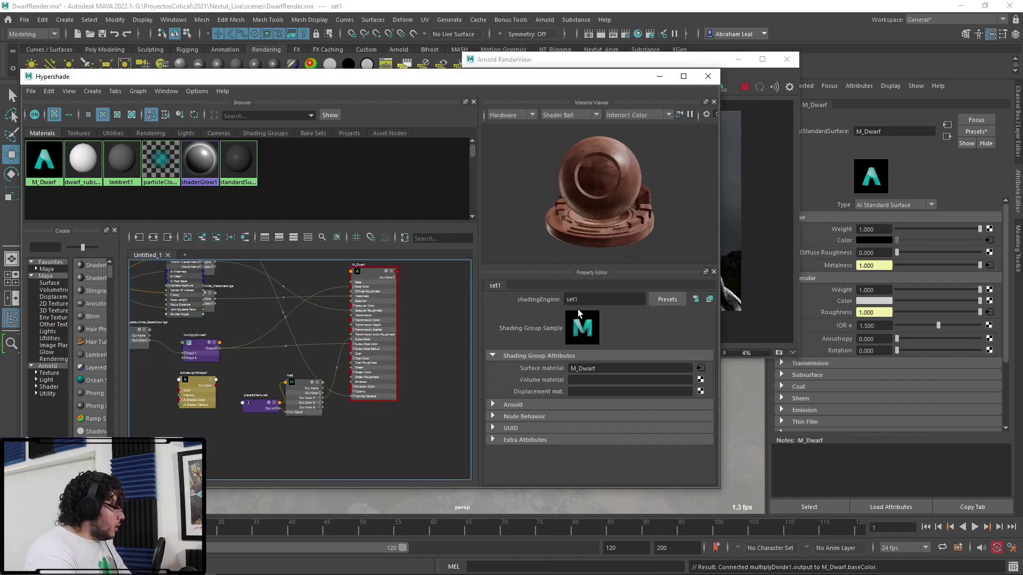
left_click(702, 61)
scroll(619, 209, "up", 5)
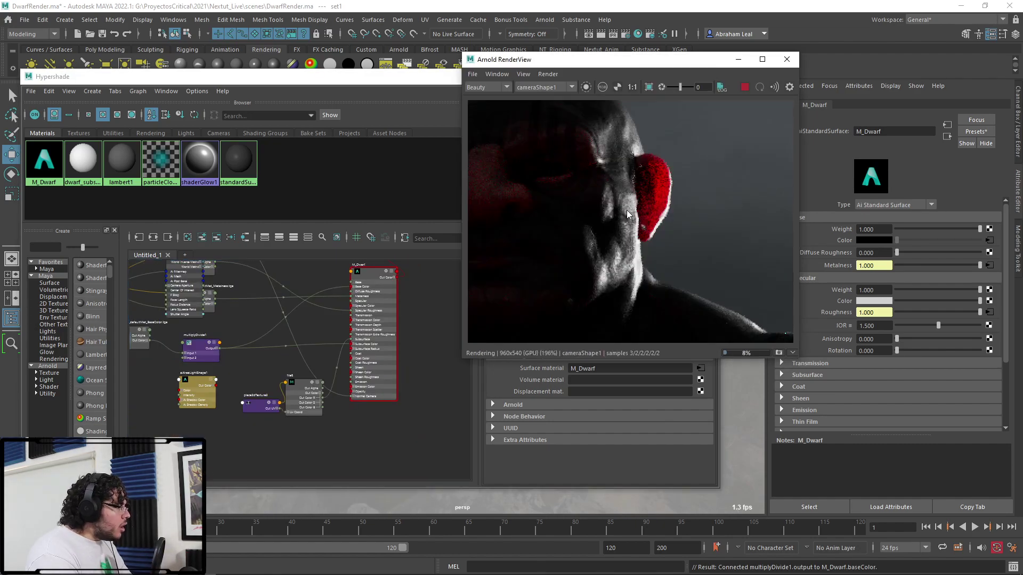
scroll(662, 195, "down", 5)
Stop the render, select M_Dwarf and push its Base weight to the full 1.000
middle_click_drag(420, 326, 419, 359, "alt")
left_click(744, 87)
left_click(425, 325)
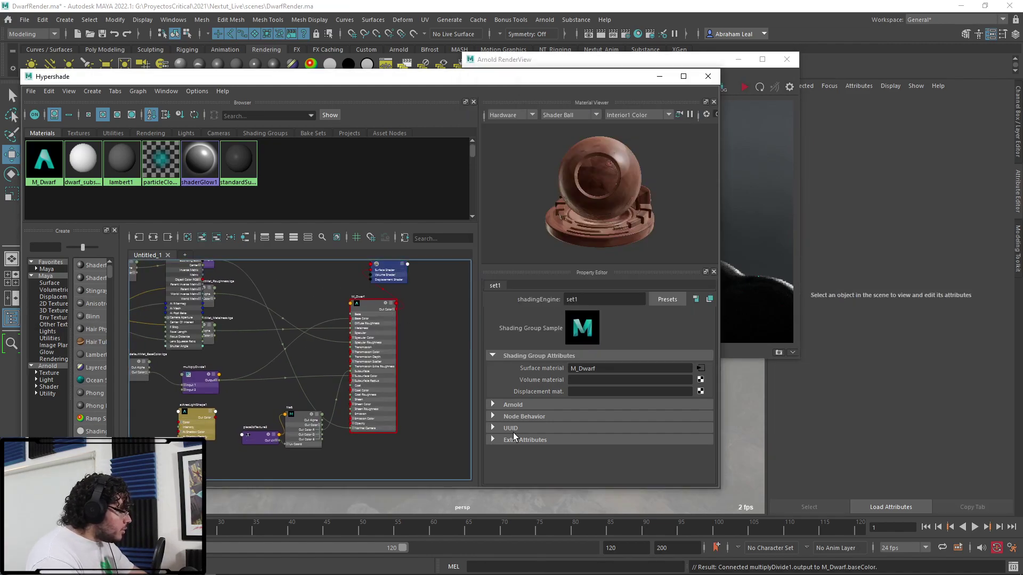
left_click(387, 335)
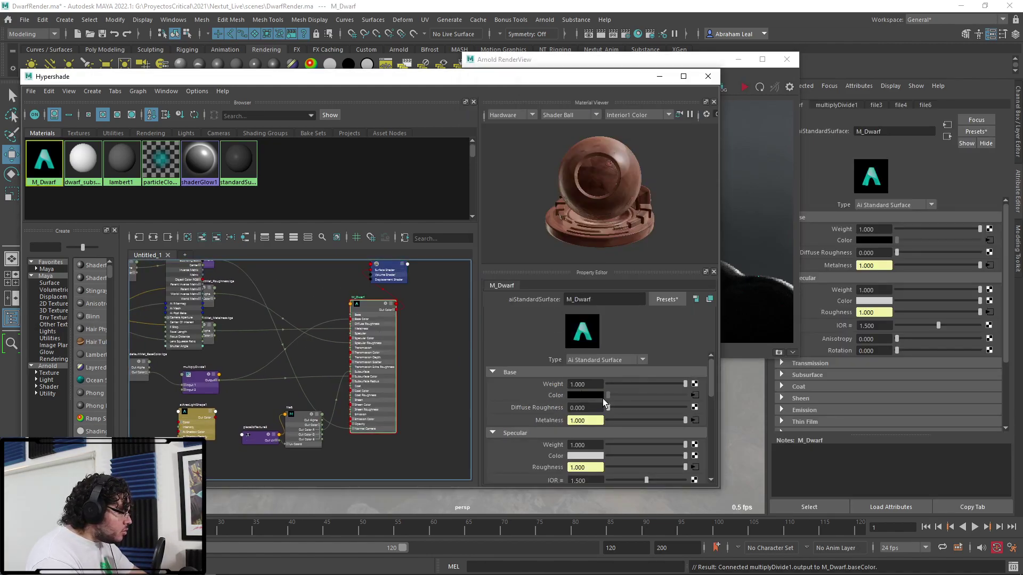
left_click_drag(685, 384, 738, 391)
Run a short test render of the dwarf's head with full base weight and stop it
left_click(753, 205)
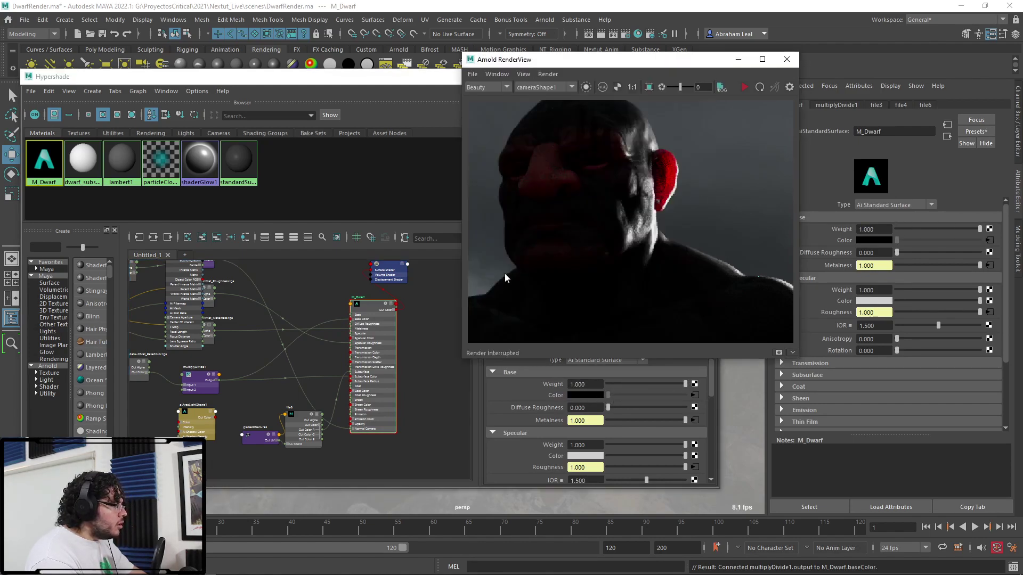
left_click(744, 87)
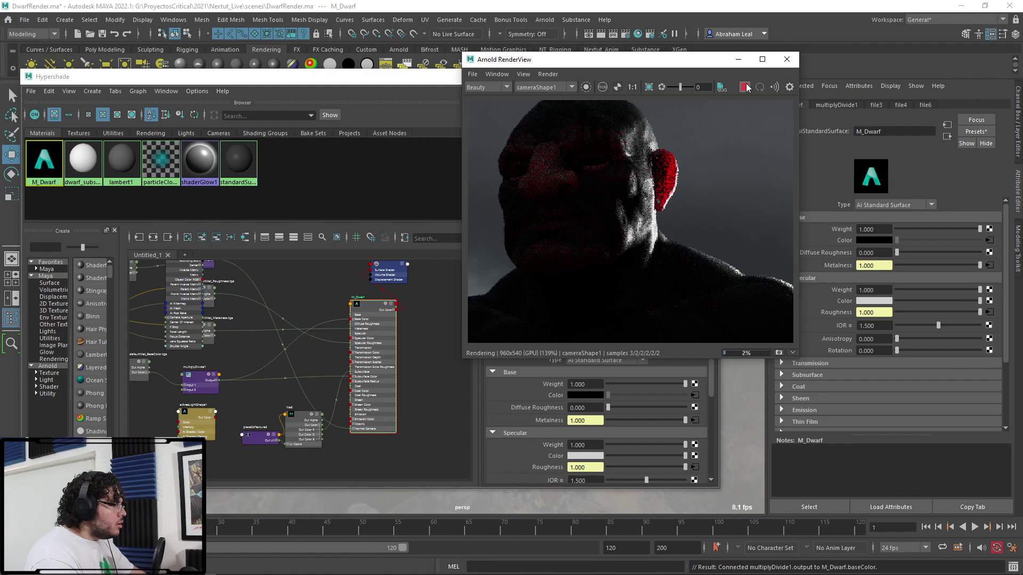
left_click(745, 87)
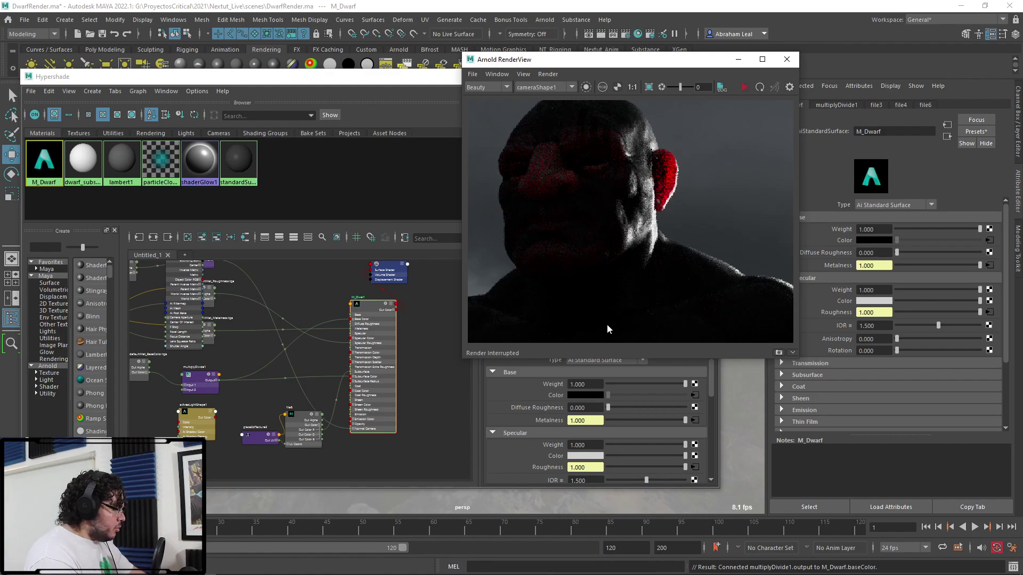
Arrange the Hypershade and RenderView windows so the shading graph and the render are both visible
left_click(424, 340)
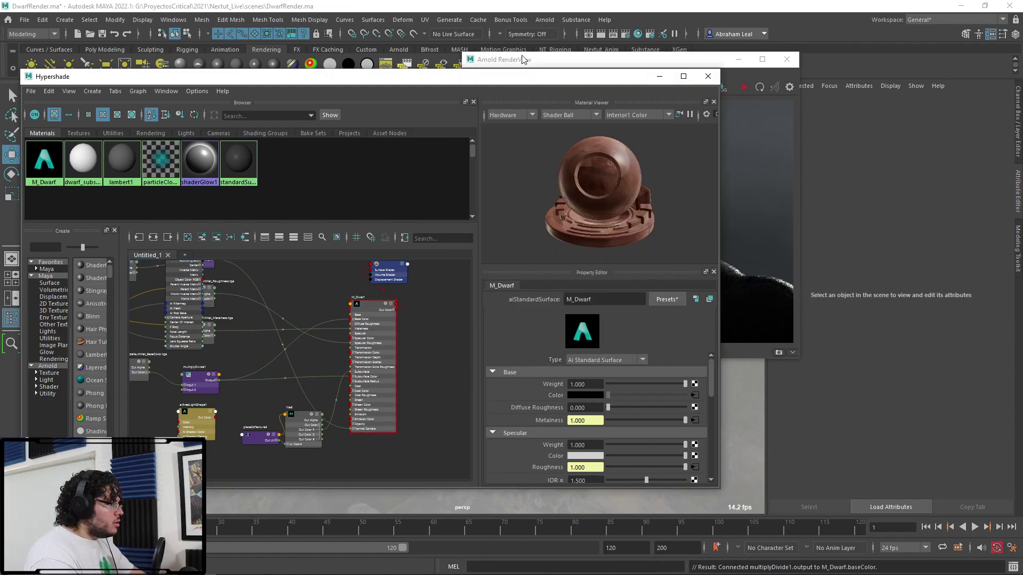
left_click_drag(501, 83, 405, 54)
left_click_drag(635, 60, 675, 76)
left_click(353, 371)
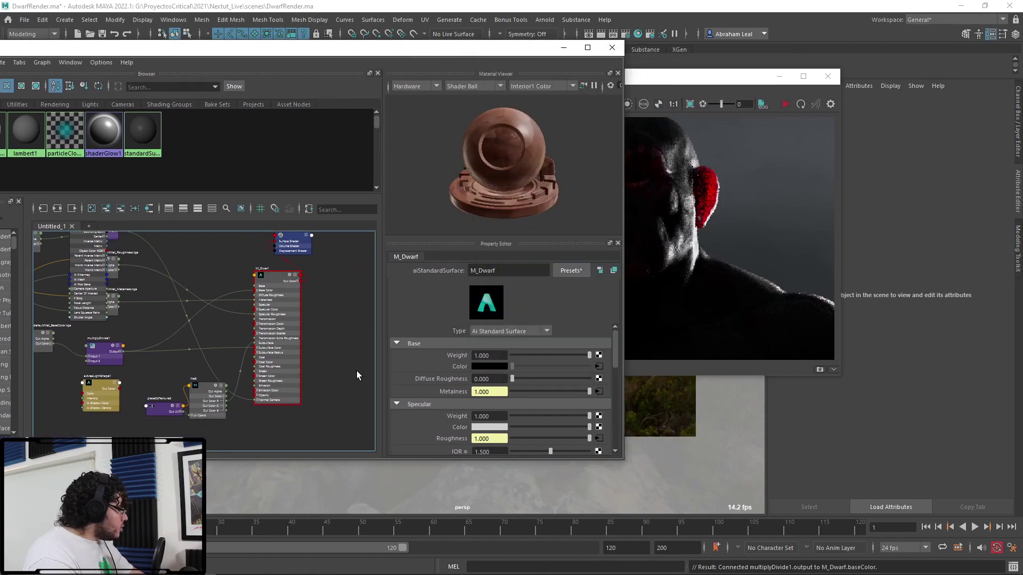
Review the sssMask.tga file node's attributes and its connection to M_Dwarf's Subsurface weight
middle_click_drag(289, 421, 320, 357, "alt")
scroll(321, 357, "up", 5)
middle_click_drag(210, 345, 309, 391, "alt")
left_click_drag(147, 335, 97, 352)
left_click(252, 289)
middle_click_drag(247, 410, 280, 461, "alt")
scroll(272, 384, "down", 3)
middle_click_drag(272, 383, 222, 375, "alt")
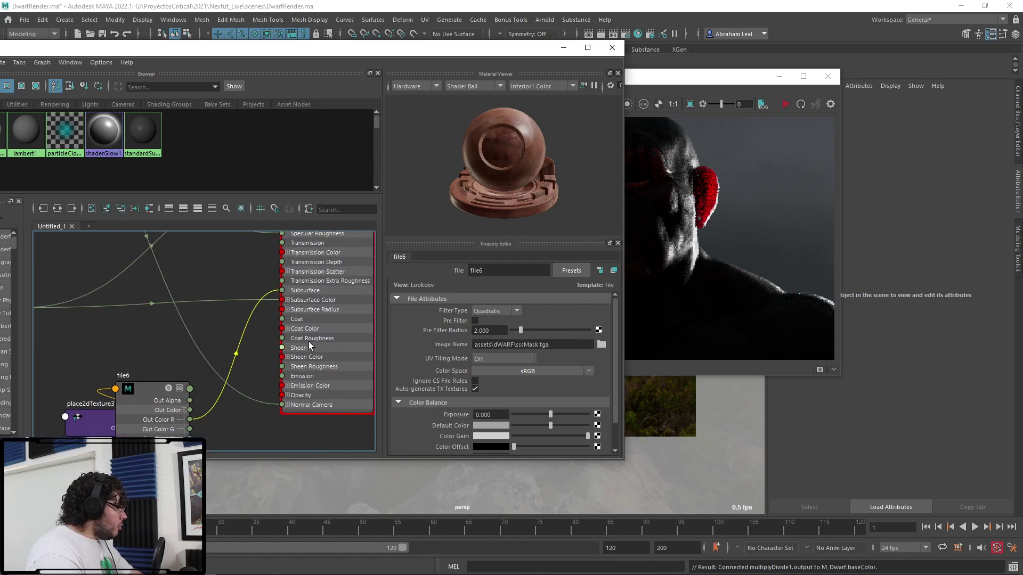
scroll(453, 368, "down", 1)
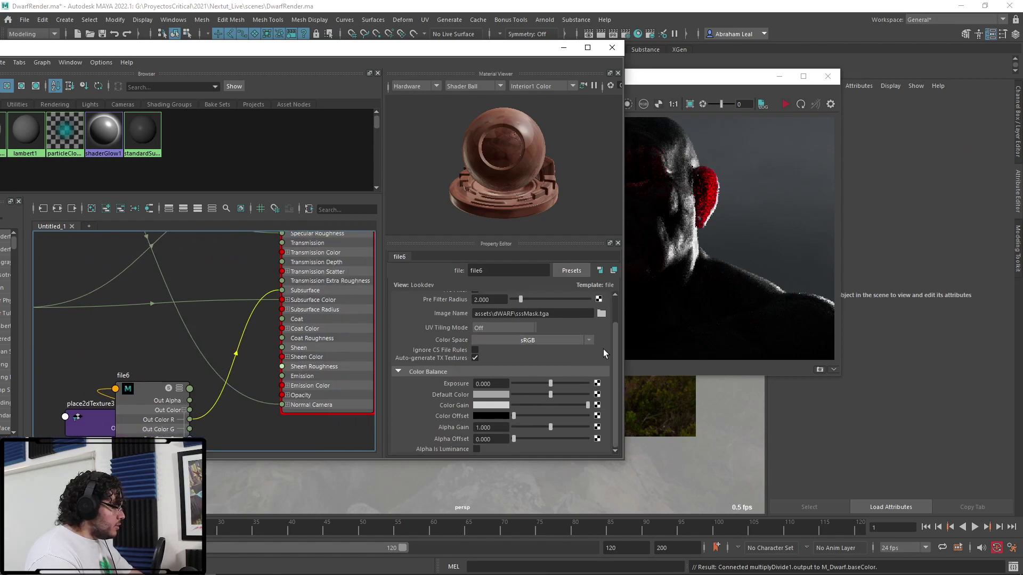
Break the mask connection on M_Dwarf's Subsurface Weight and render the dwarf without it
left_click(331, 347)
scroll(507, 395, "down", 7)
scroll(506, 395, "up", 2)
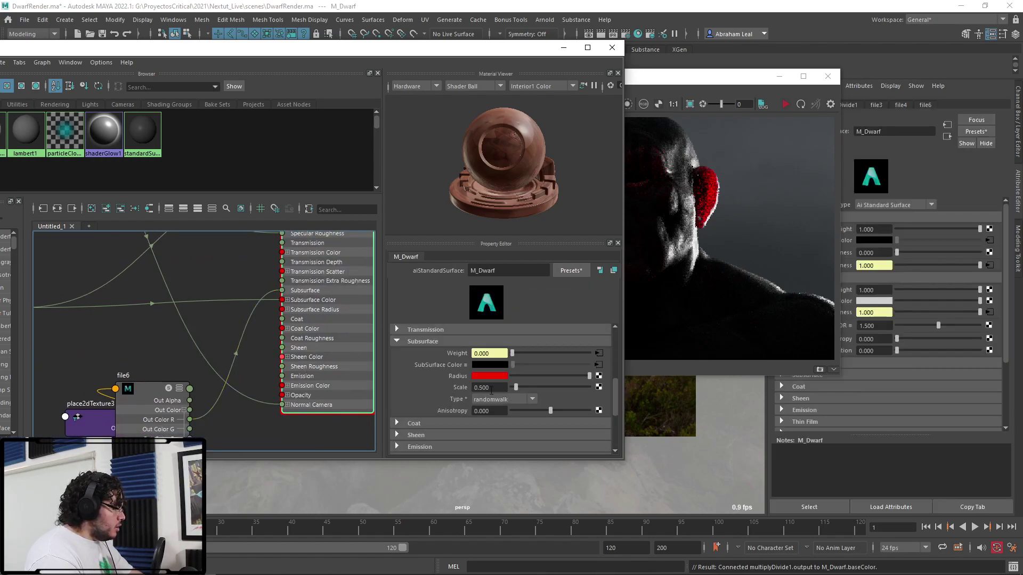
right_click(462, 353)
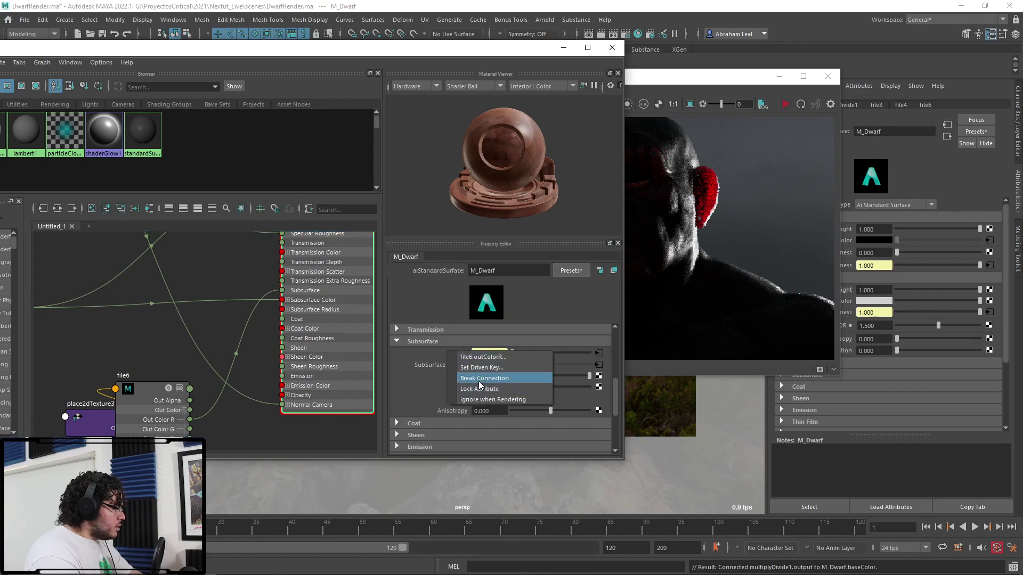
left_click(483, 378)
left_click(785, 104)
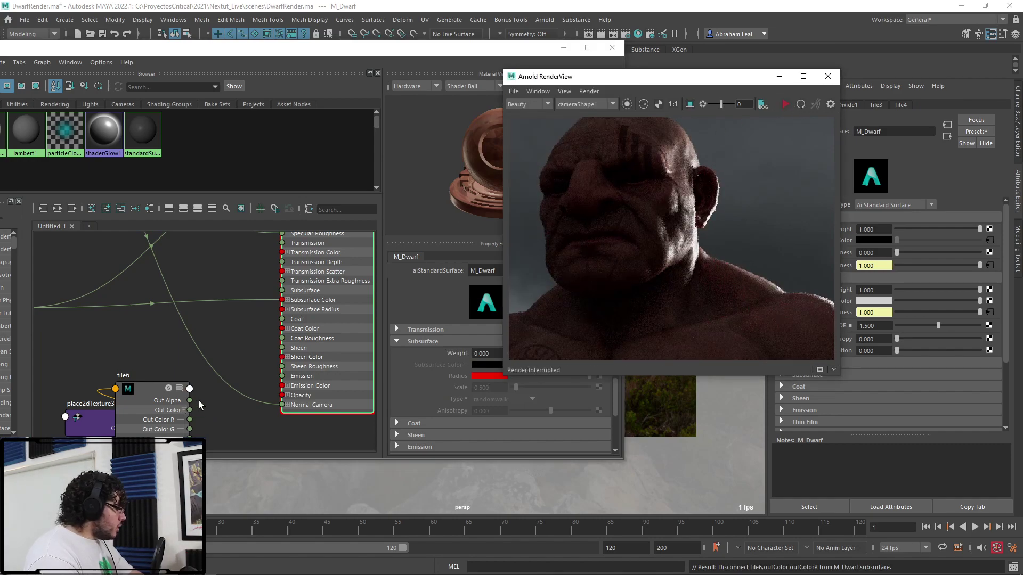
Reconnect the mask's Out Color R to M_Dwarf's Subsurface weight and return to the render
left_click(225, 350)
left_click(337, 367)
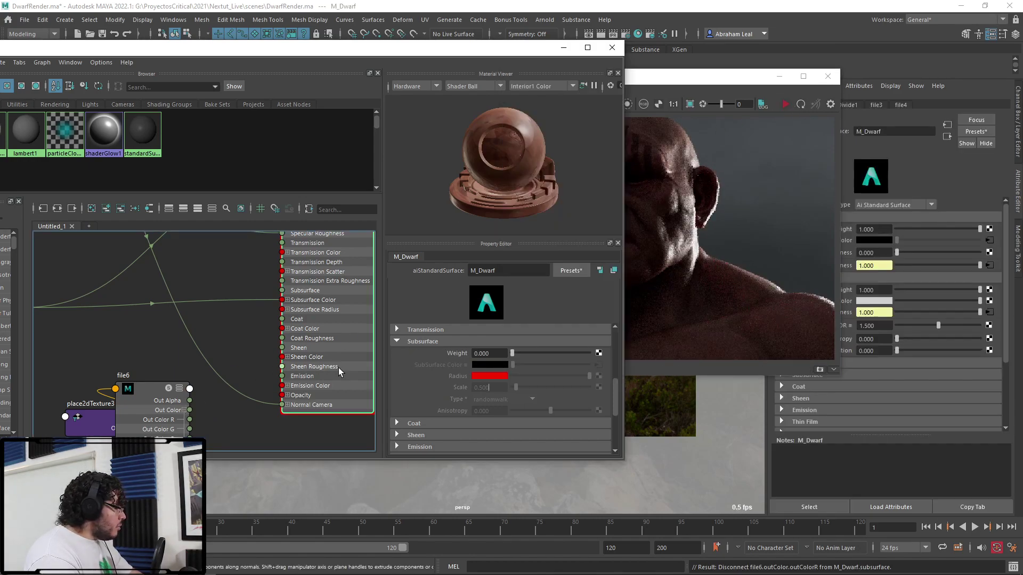
left_click_drag(189, 419, 282, 290)
left_click(676, 241)
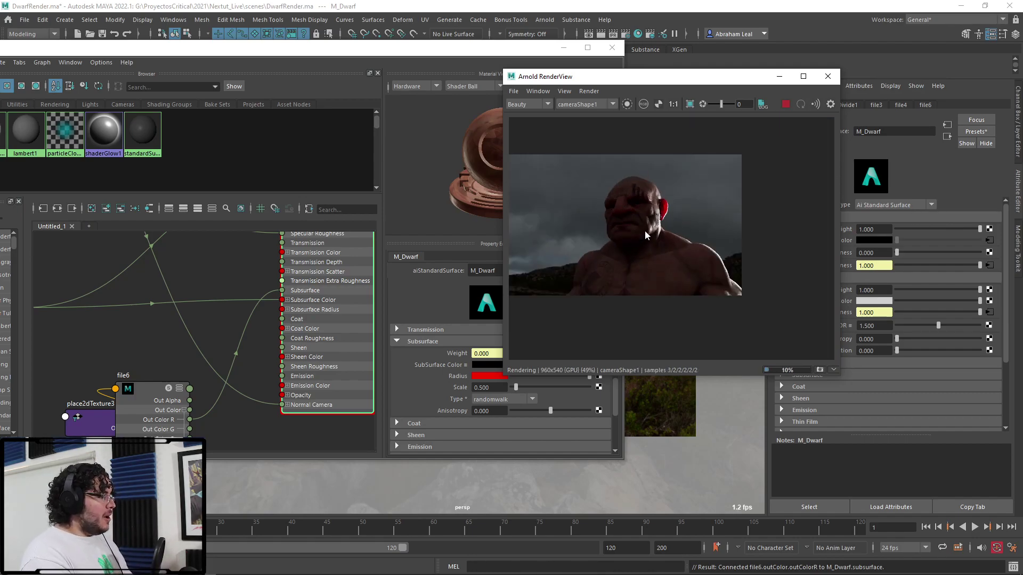
Maximize the RenderView and examine the skin color and red scattering on the dwarf's face and ear
left_click(803, 76)
scroll(486, 273, "up", 4)
middle_click_drag(486, 273, 557, 234)
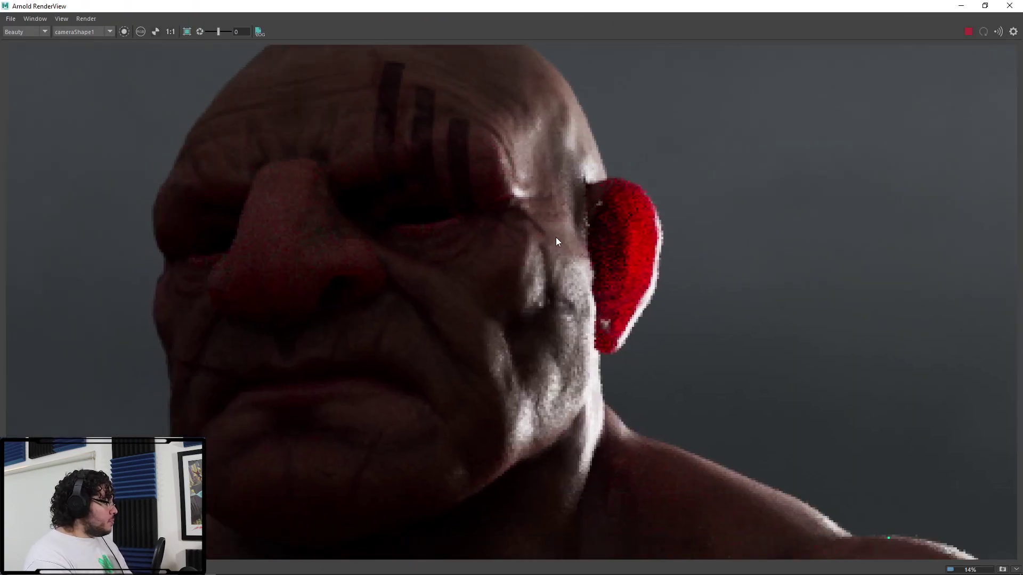
scroll(557, 234, "down", 1)
middle_click_drag(512, 283, 555, 282)
scroll(556, 283, "down", 1)
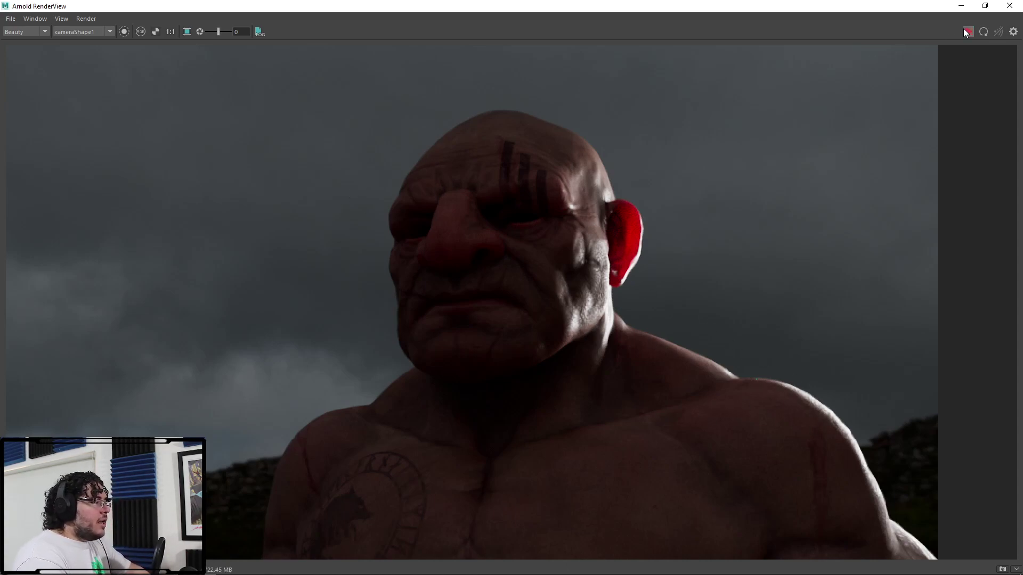
Leave the render view and maximize the Hypershade around the sssMask file node
left_click(961, 6)
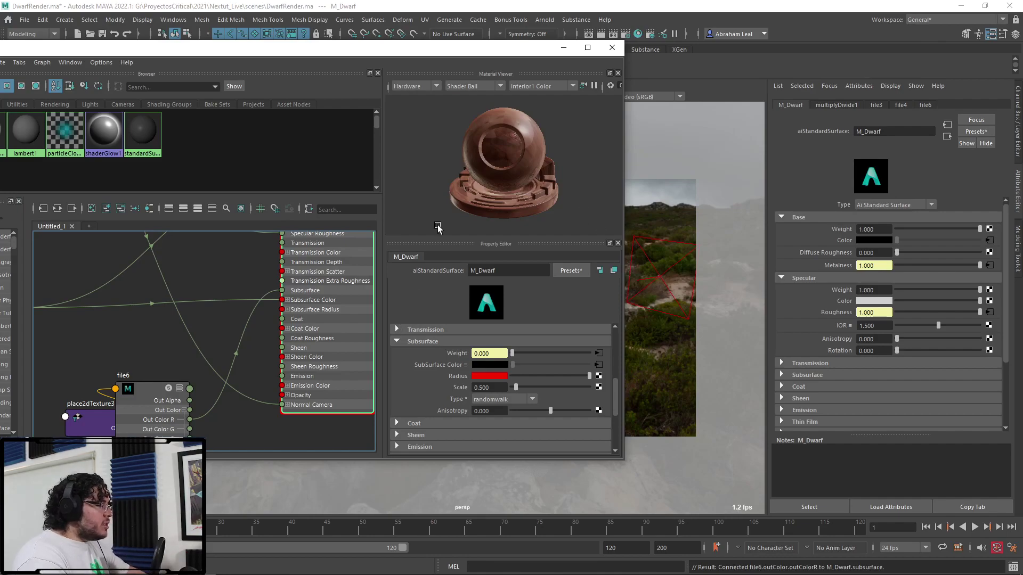
left_click(588, 47)
scroll(531, 285, "down", 4)
scroll(538, 424, "up", 6)
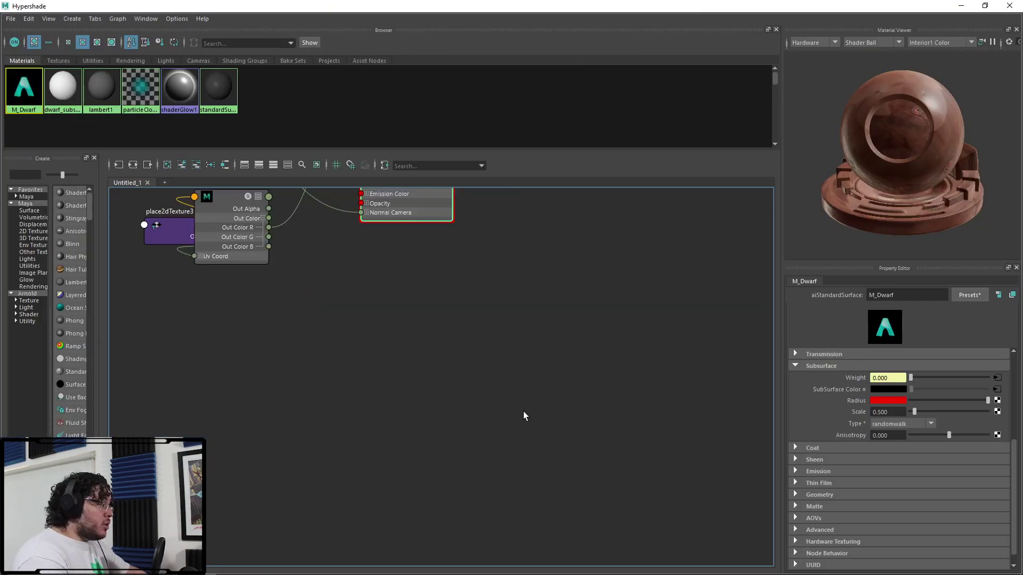
left_click(126, 385)
left_click_drag(127, 384, 113, 383)
left_click_drag(385, 274, 340, 309)
Create a ramp texture node in the empty graph area beside file6
left_click(600, 423)
key("Tab")
type("ramp")
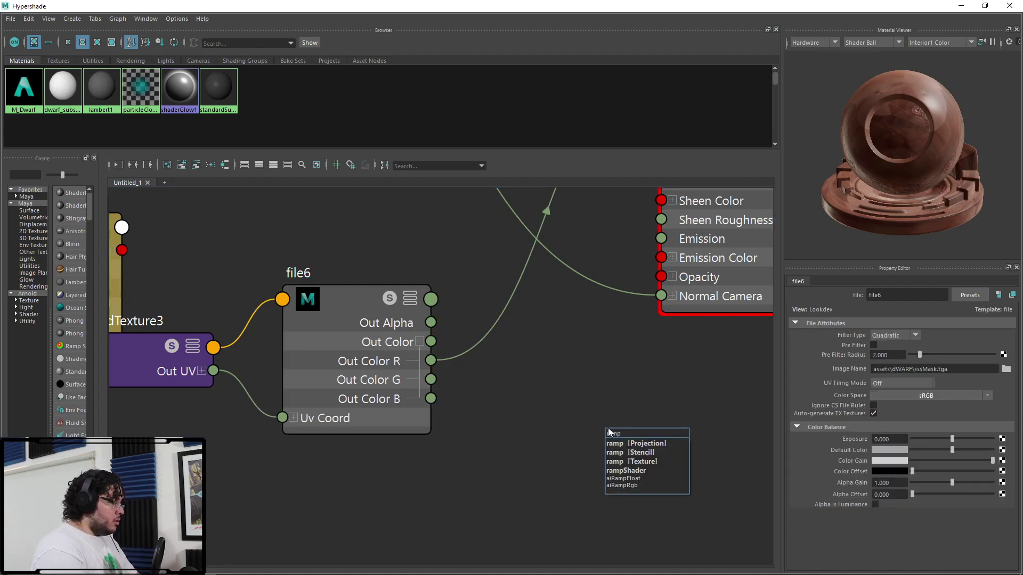
key("Down")
key("Down")
key("Down")
key("Return")
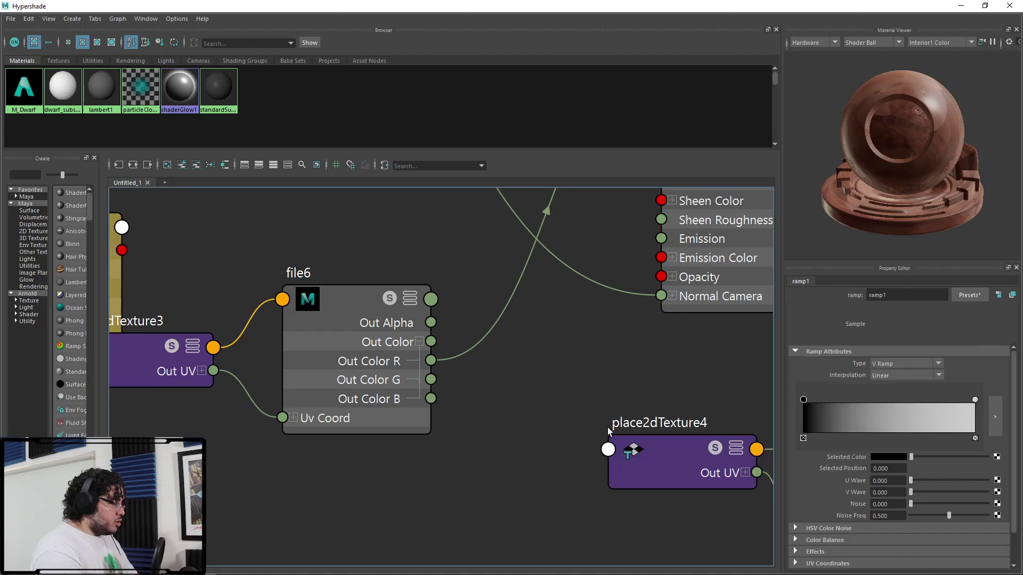
Arrange the ramp and its placement node beside file6 and try to feed the mask into the ramp's Uv Coord
left_click_drag(659, 470, 571, 432)
middle_click_drag(734, 465, 617, 425, "alt")
scroll(617, 425, "down", 2)
left_click_drag(676, 425, 656, 388)
middle_click_drag(632, 401, 586, 407, "alt")
left_click_drag(356, 346, 595, 425)
left_click(601, 424)
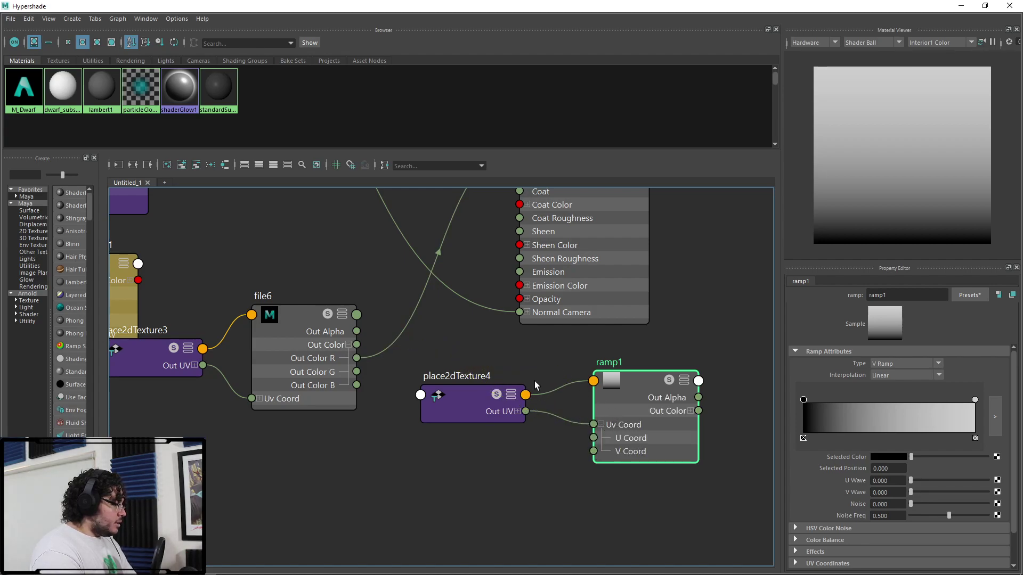
middle_click_drag(604, 427, 578, 429, "alt")
scroll(541, 456, "down", 2)
scroll(541, 456, "up", 2)
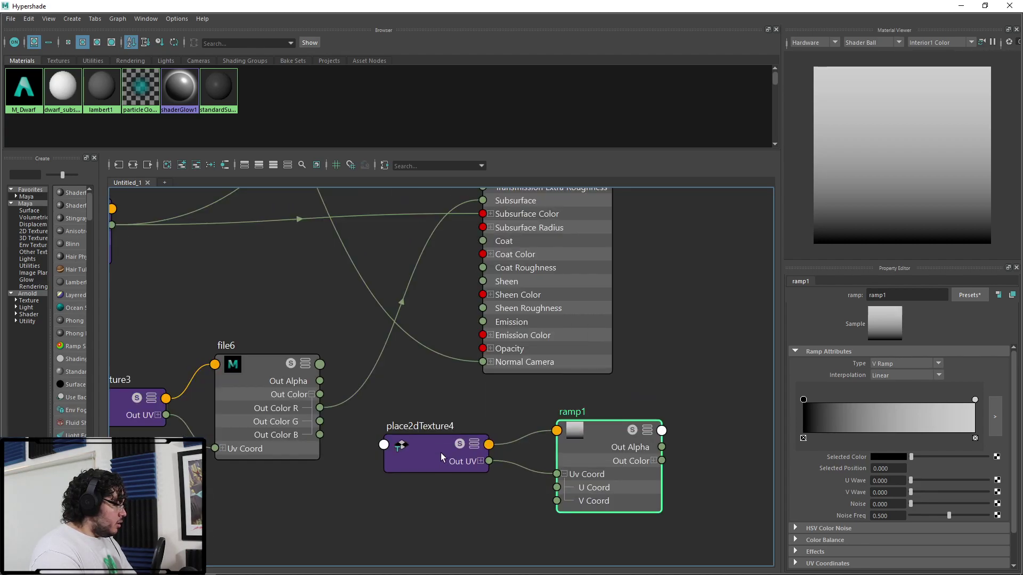
left_click_drag(438, 455, 370, 491)
left_click_drag(562, 456, 500, 457)
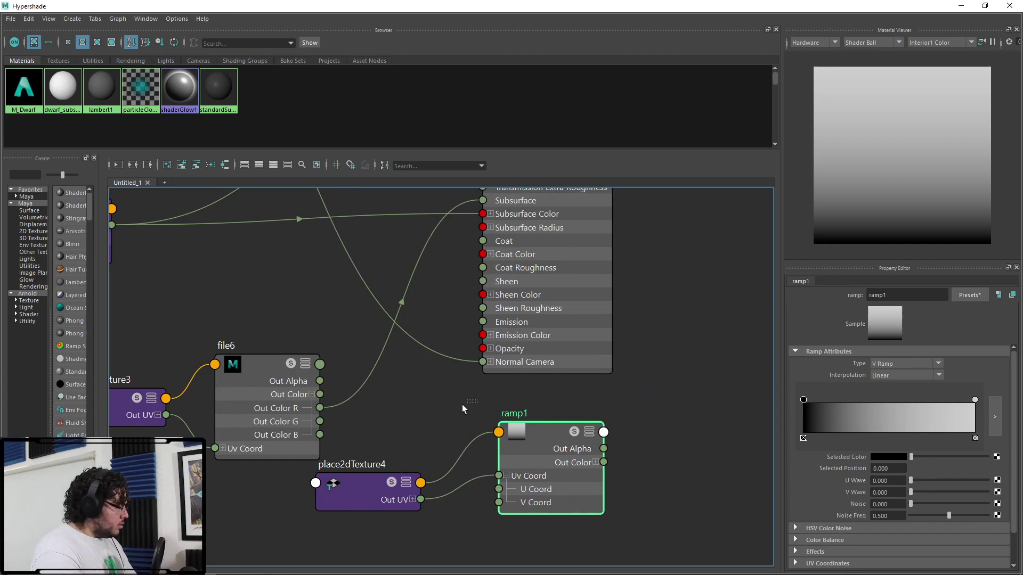
Delete the ramp and its placement node and search the available nodes for "level"
left_click_drag(617, 395, 413, 517)
key("Delete")
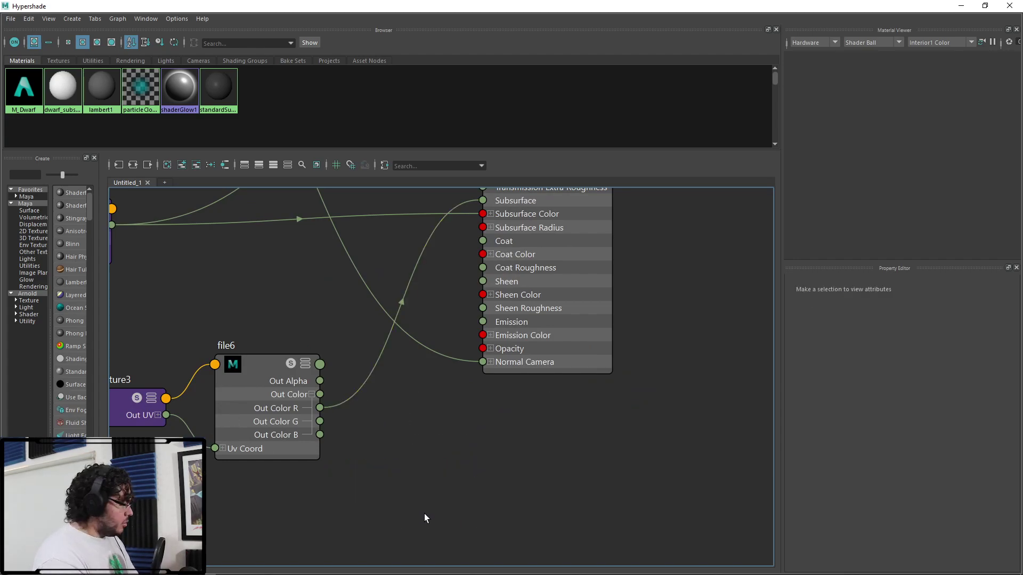
middle_click_drag(425, 517, 433, 426, "alt")
key("Tab")
type("level")
key("BackSpace")
key("BackSpace")
key("BackSpace")
key("BackSpace")
key("BackSpace")
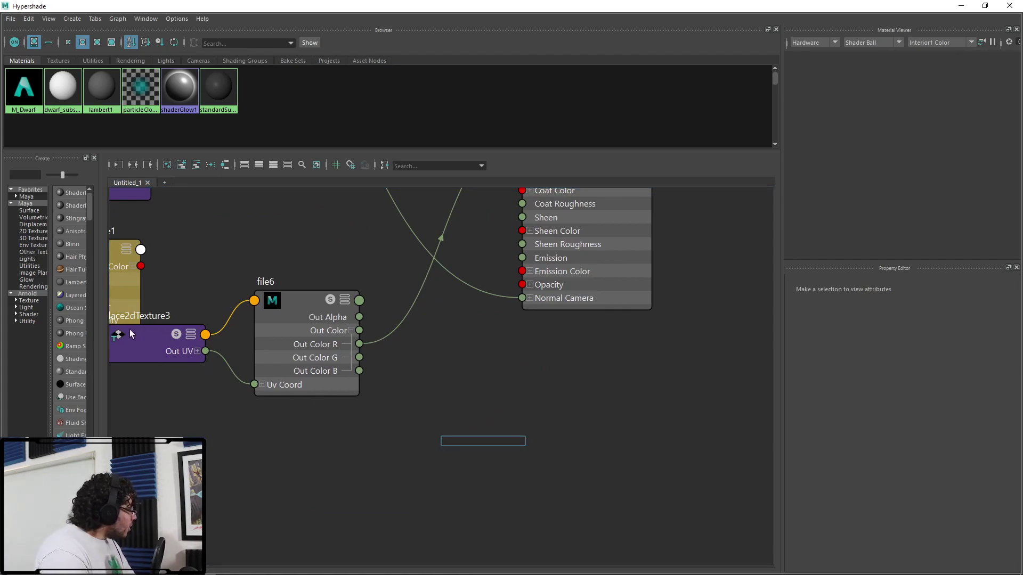
Widen the node creation list and browse Maya's utility nodes for one that can adjust the mask's values
left_click_drag(101, 330, 269, 326)
scroll(126, 340, "down", 6)
scroll(142, 350, "down", 10)
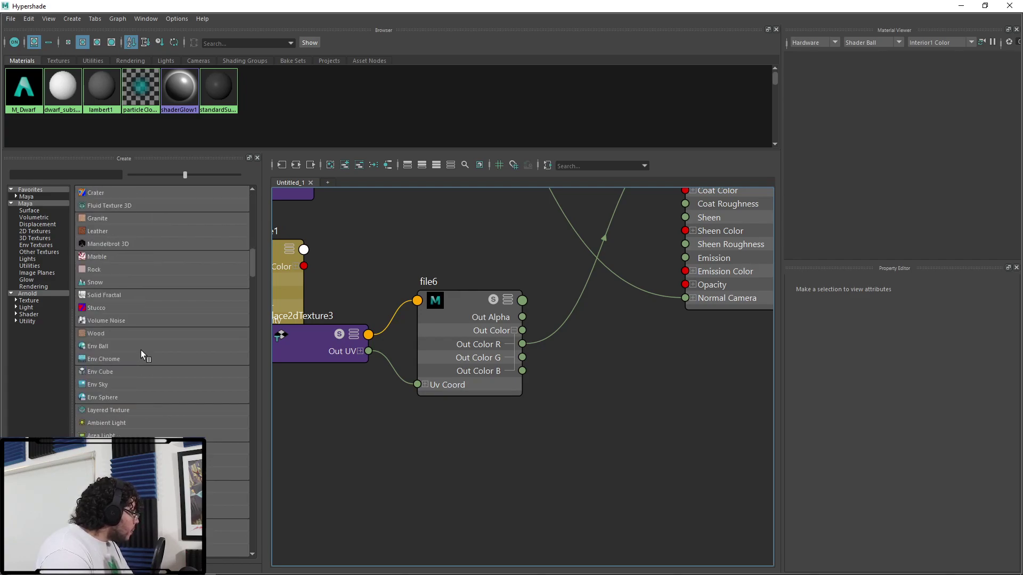
scroll(141, 350, "down", 4)
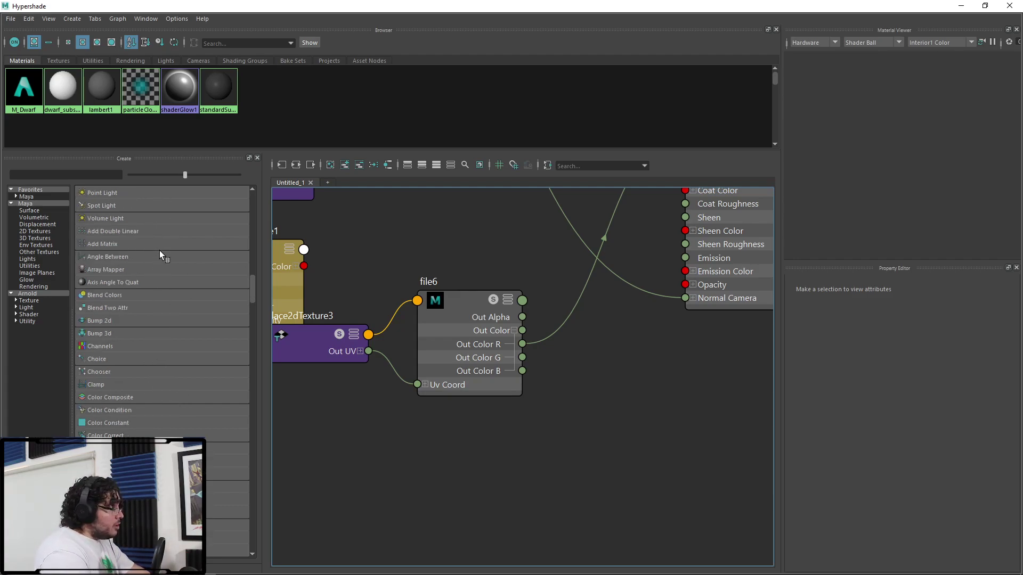
scroll(166, 266, "down", 5)
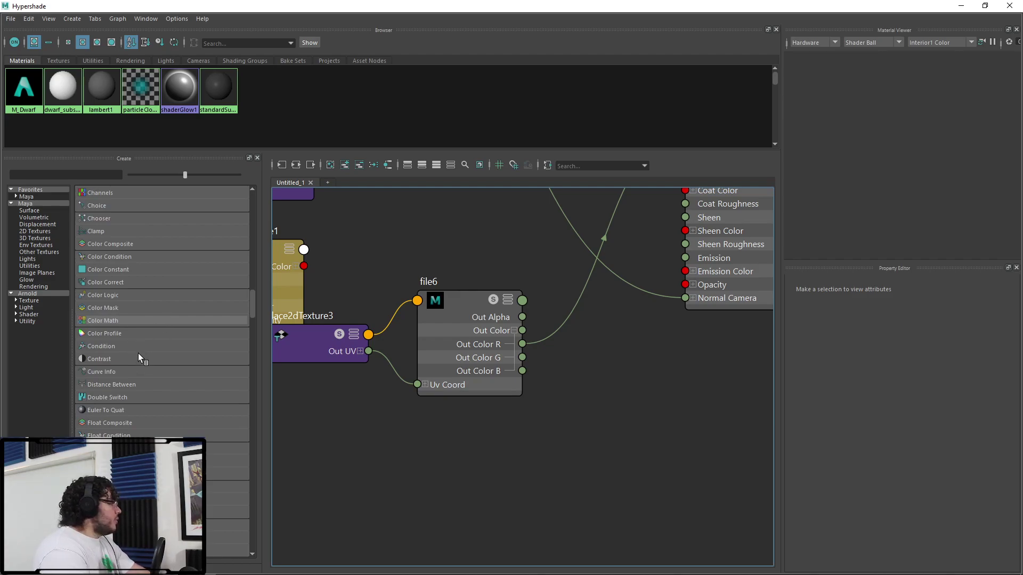
scroll(135, 359, "down", 5)
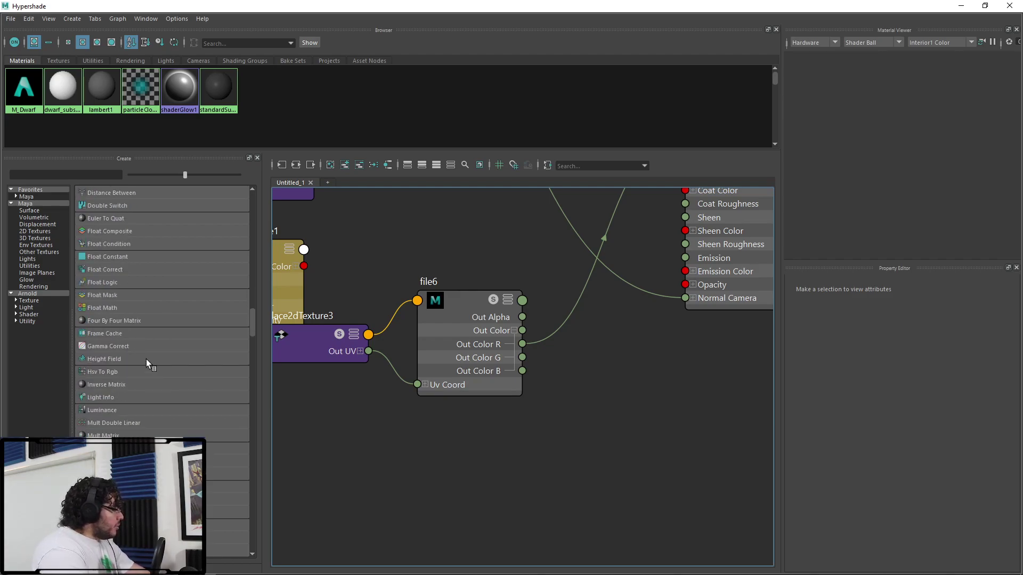
scroll(149, 359, "down", 2)
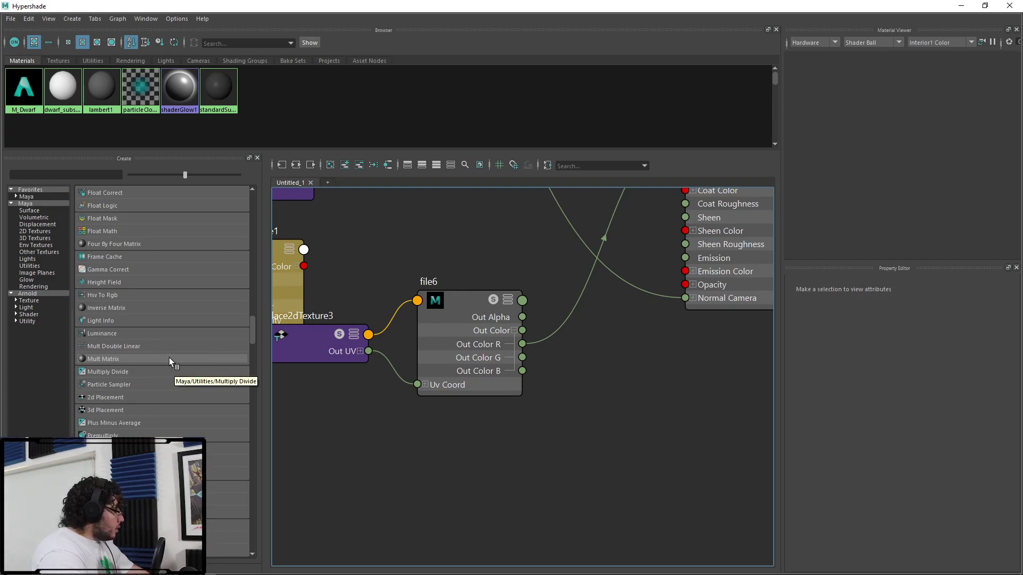
Try a Luminance utility node below file6 and delete it again
left_click(104, 334)
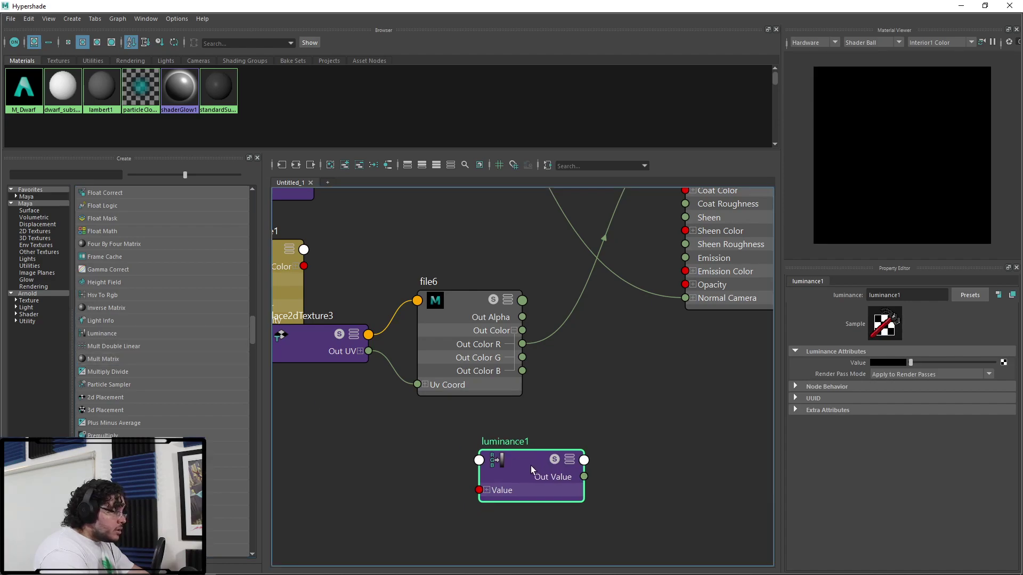
left_click_drag(531, 464, 533, 463)
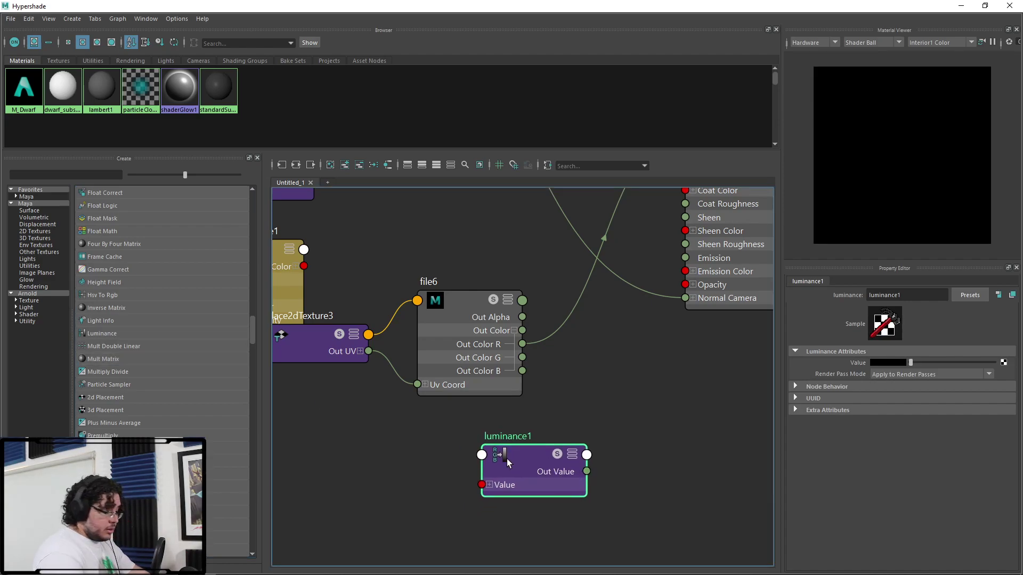
key("Delete")
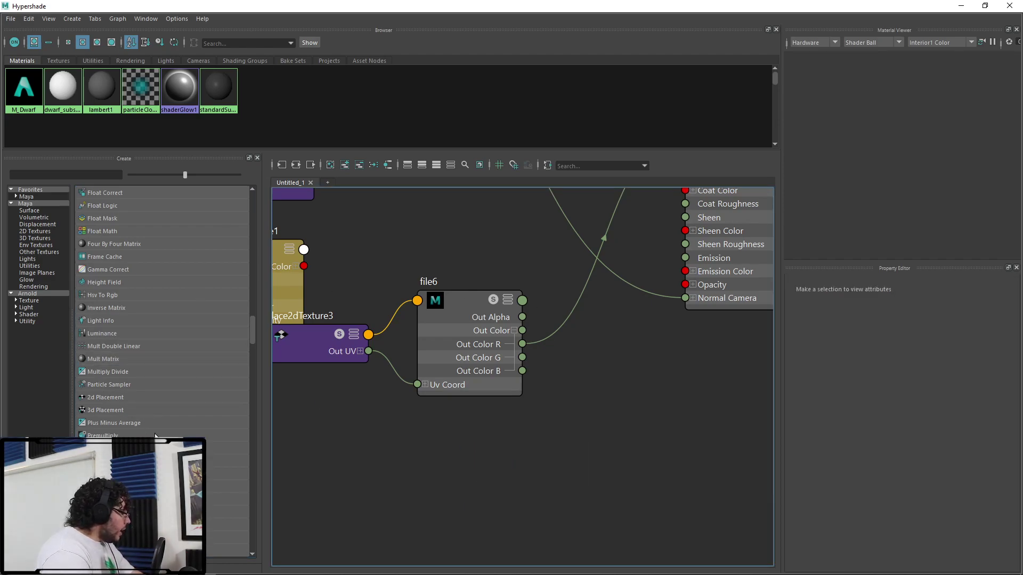
Add a Remap Value node below file6 and connect the mask's Out Color R to its Input Value
scroll(156, 436, "down", 7)
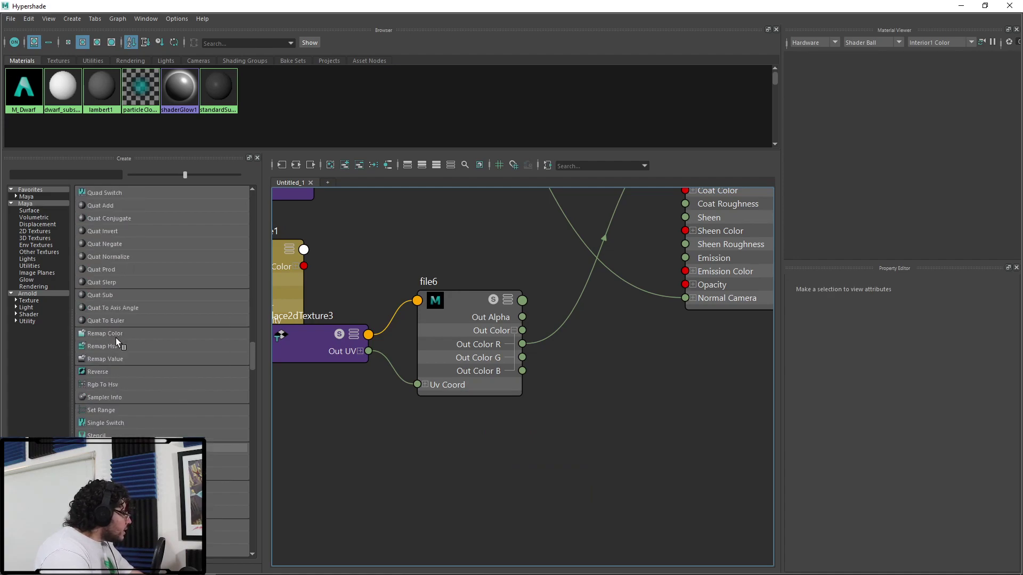
left_click_drag(96, 366, 463, 474)
left_click_drag(107, 361, 599, 389)
middle_click_drag(598, 389, 511, 386, "alt")
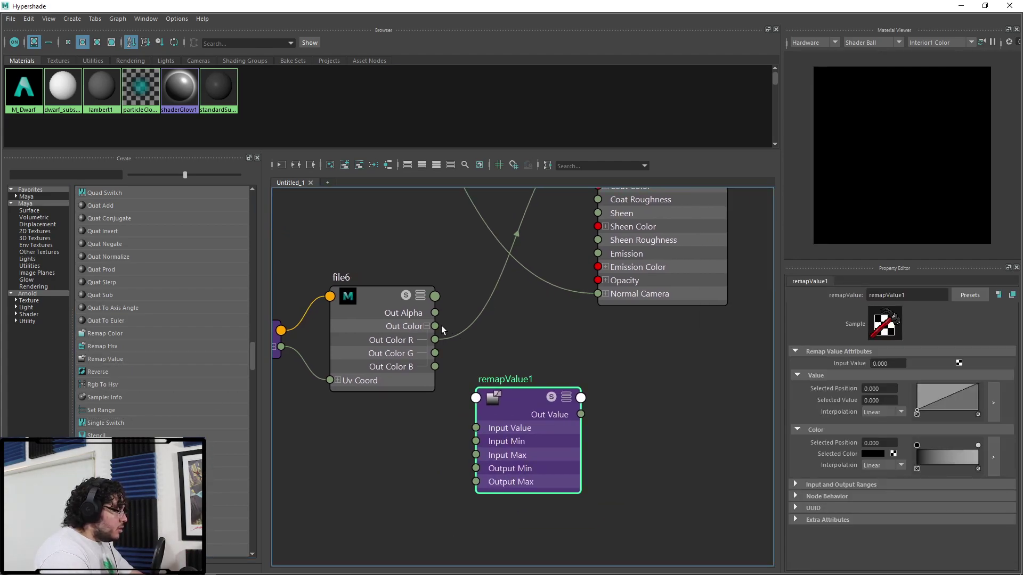
left_click_drag(366, 300, 345, 296)
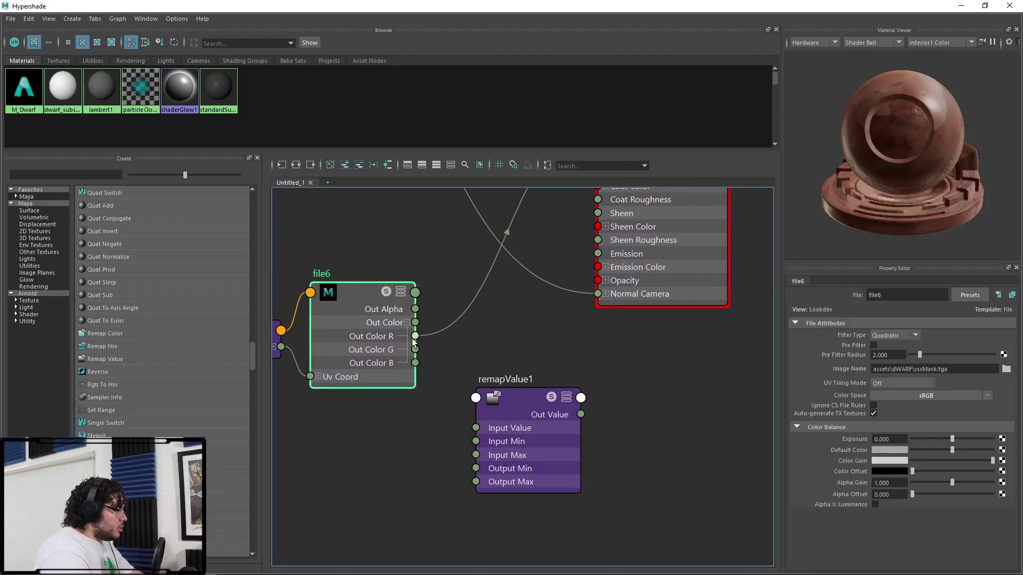
left_click_drag(414, 337, 530, 401)
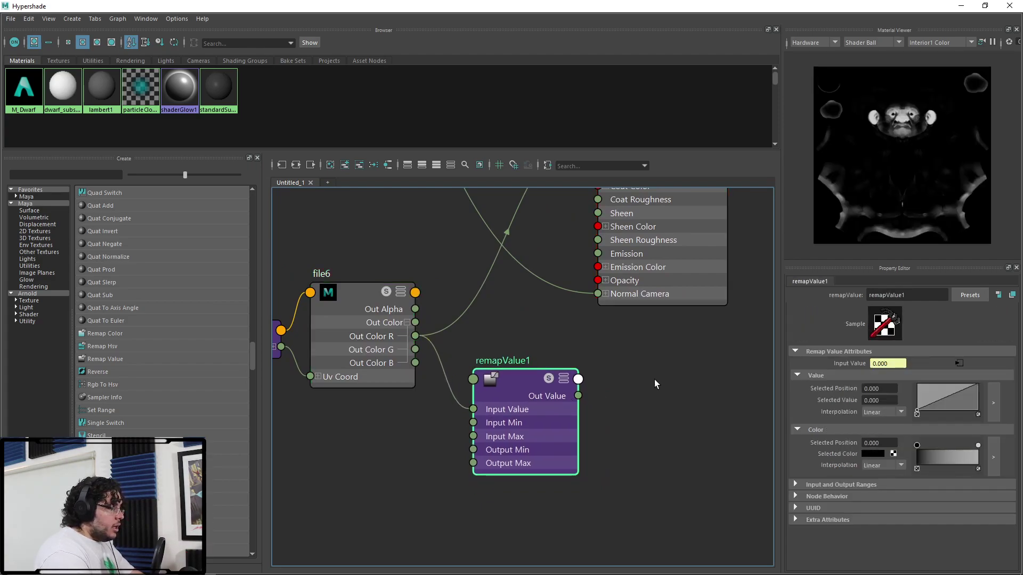
middle_click_drag(669, 373, 607, 400, "alt")
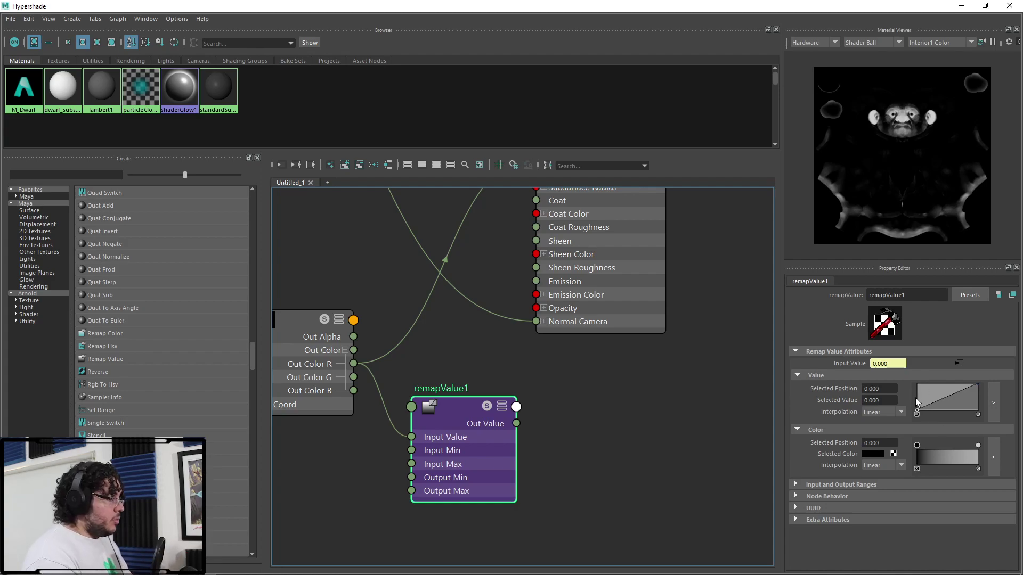
Raise the first point of the Remap Value node's value curve to 0.020 at position 0
left_click_drag(916, 409, 909, 413)
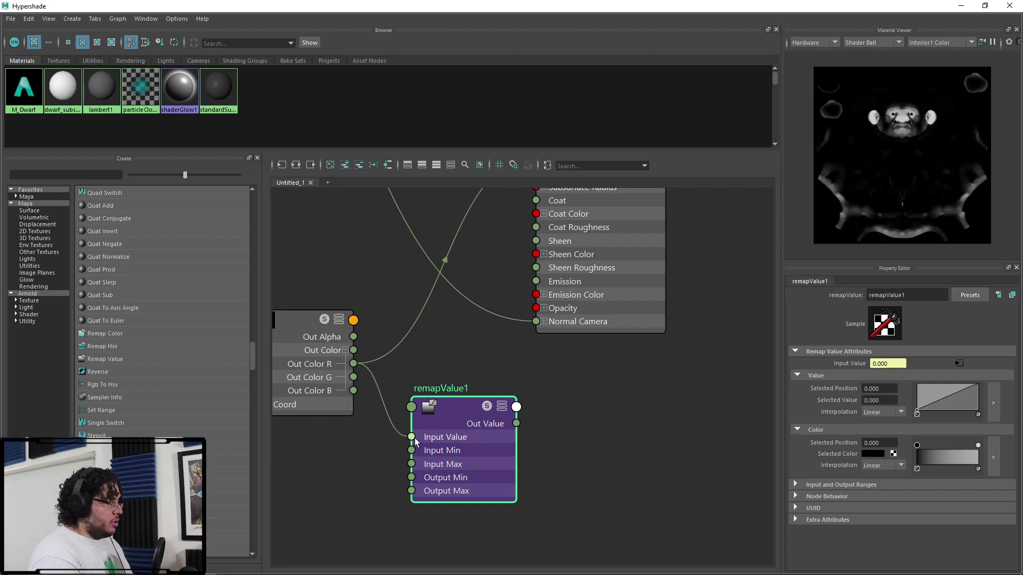
left_click_drag(353, 350, 400, 363)
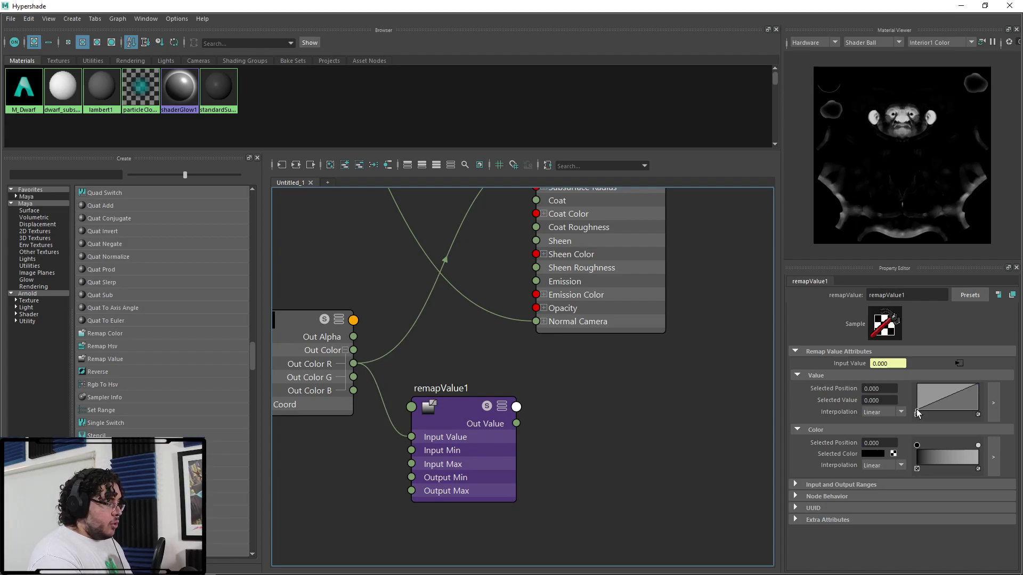
mouse_move(917, 411)
left_mouse_down()
mouse_move(916, 402)
mouse_move(904, 409)
left_mouse_up()
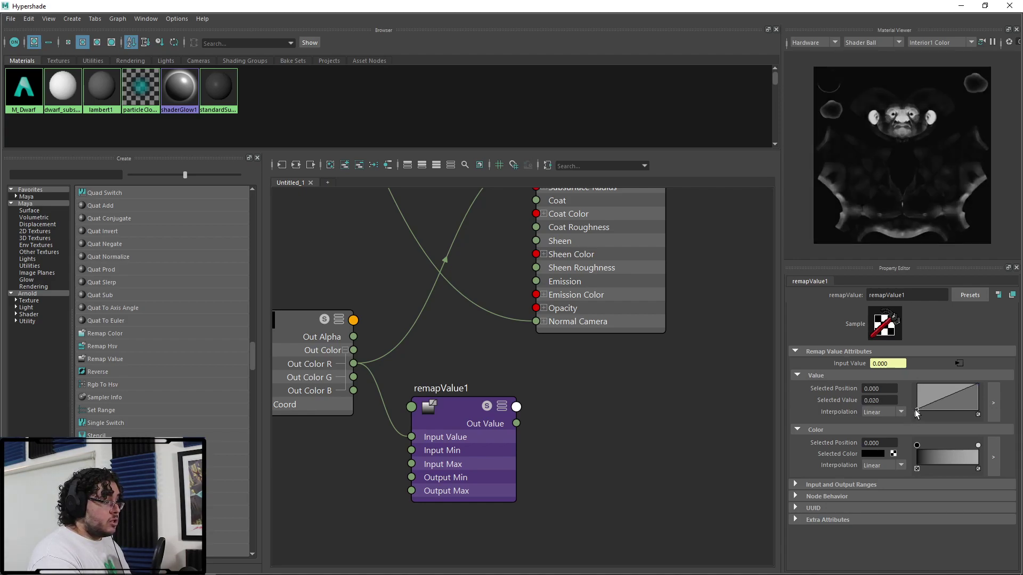
Connect the Remap Value node's Out Value to M_Dwarf's Subsurface weight and restart the Arnold render
middle_click_drag(532, 419, 551, 455, "alt")
left_click_drag(536, 460, 556, 197)
left_click(961, 6)
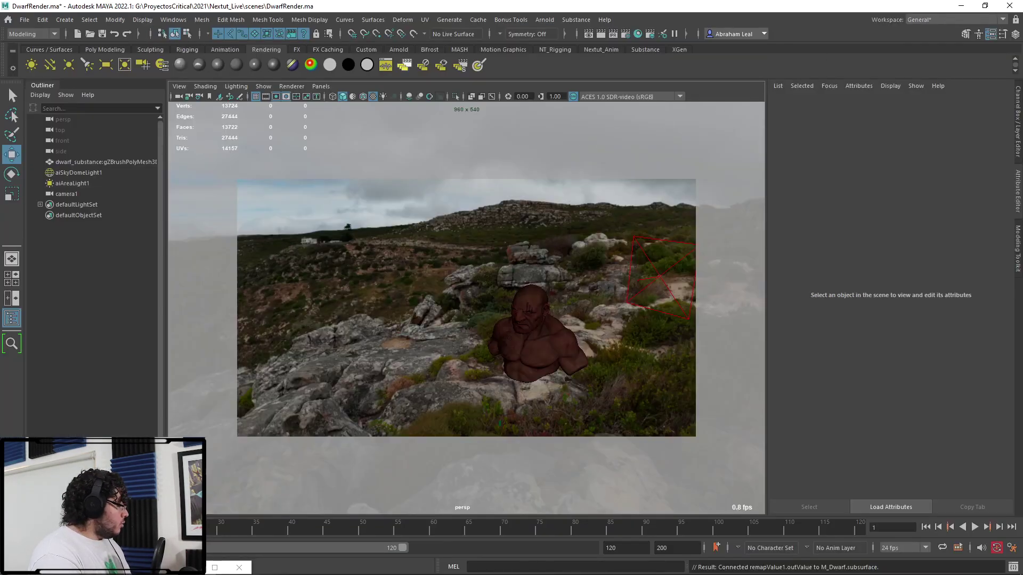
key("alt+Tab")
left_click(969, 32)
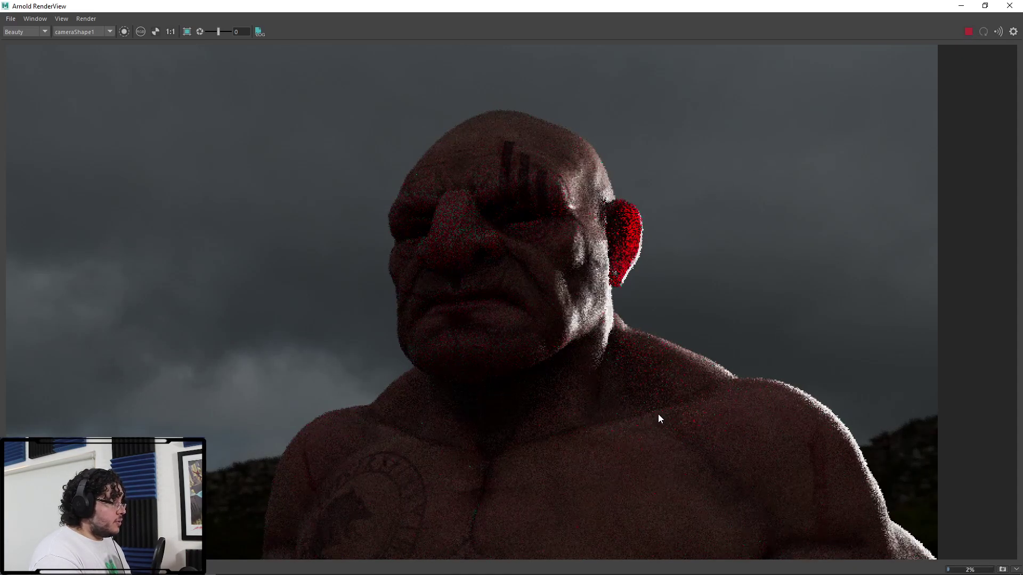
Examine the subsurface scattering on the dwarf's shoulder, face and ear as the remapped mask renders
scroll(697, 430, "up", 3)
scroll(699, 421, "down", 4)
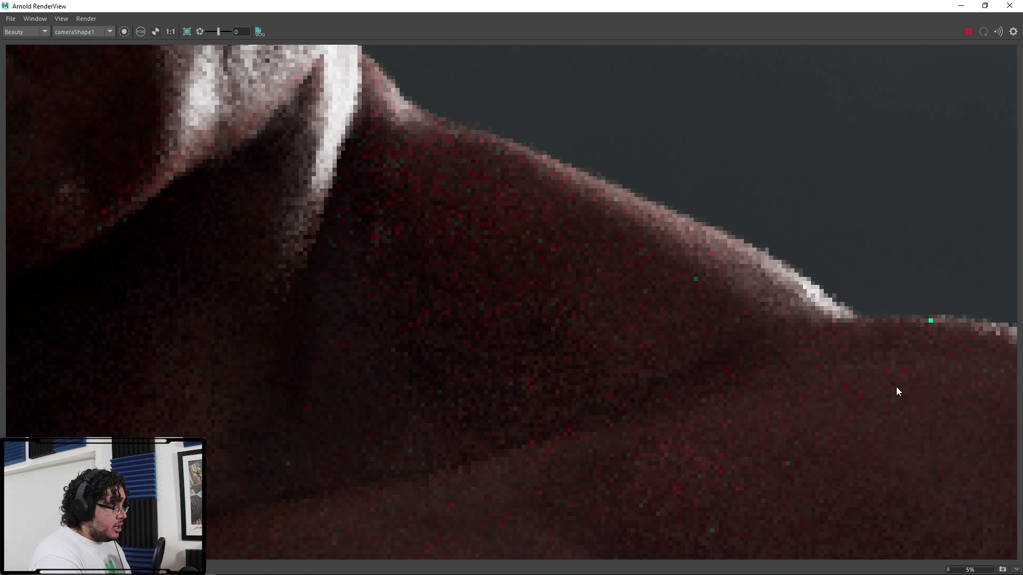
scroll(782, 330, "down", 3)
scroll(663, 277, "up", 5)
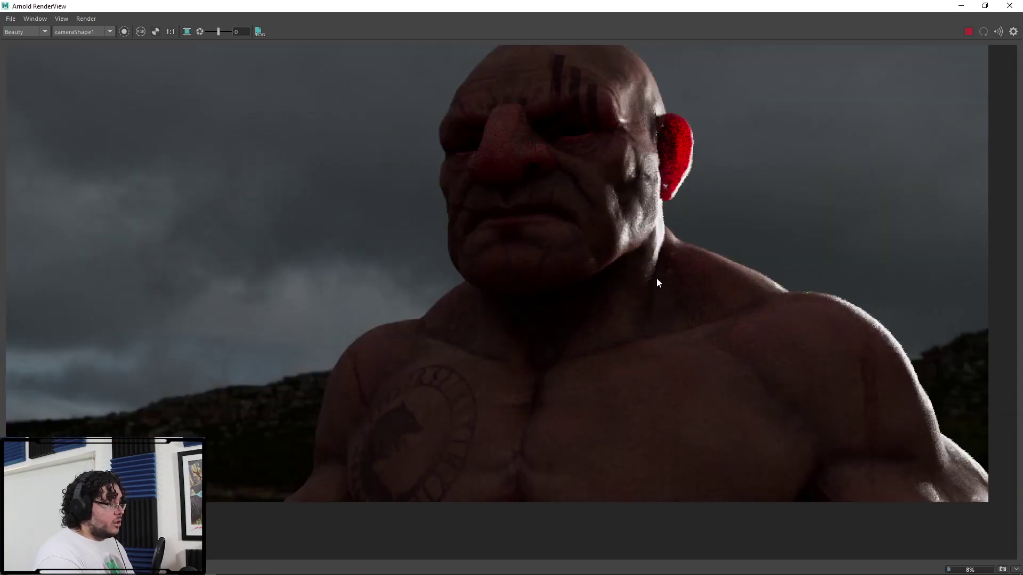
scroll(690, 354, "down", 3)
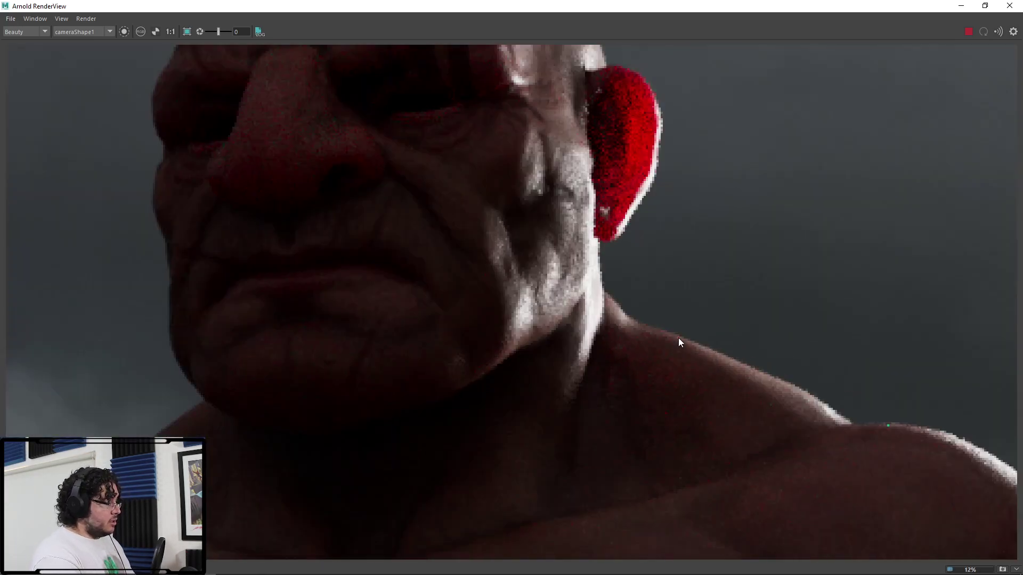
scroll(666, 353, "down", 5)
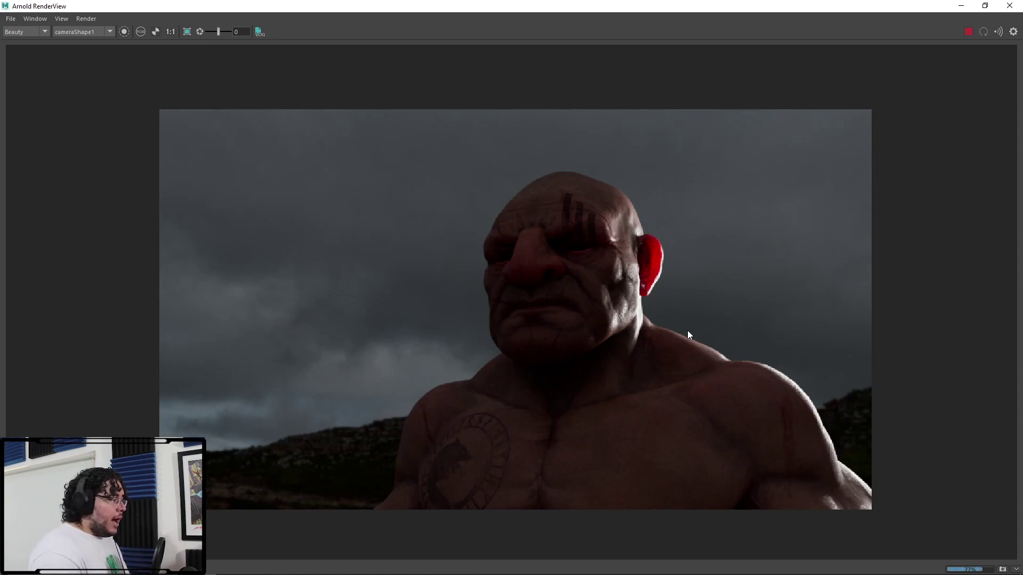
scroll(653, 320, "up", 4)
scroll(671, 245, "down", 2)
scroll(734, 277, "down", 2)
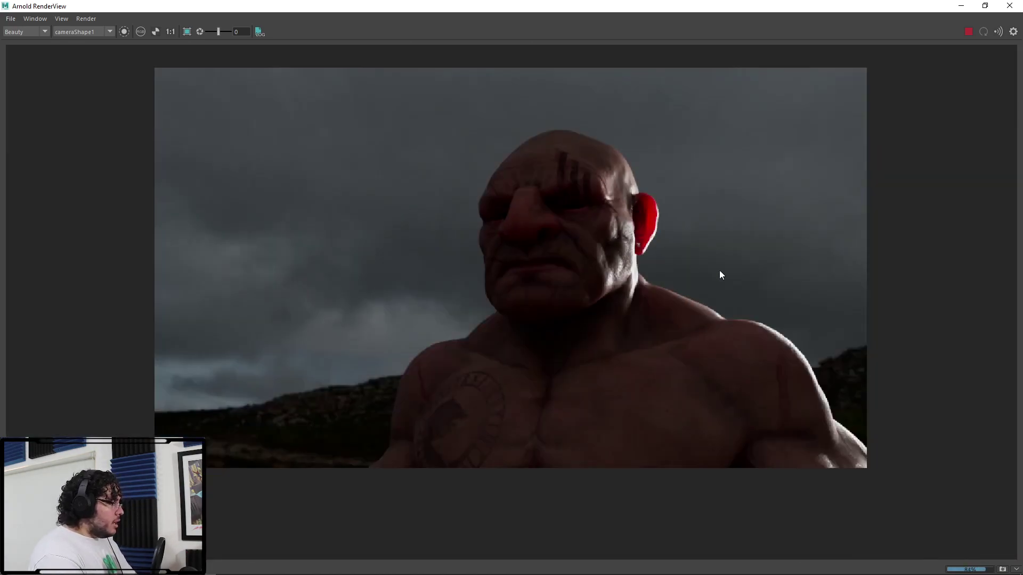
Restore the RenderView to a floating window and open the Arnold sampling settings in Render Settings
double_click(734, 7)
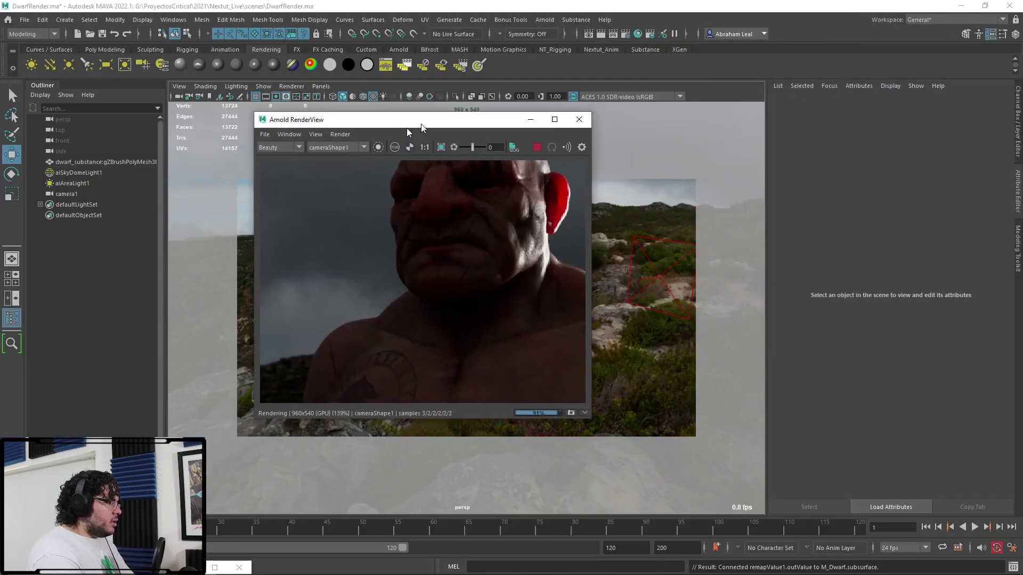
scroll(417, 209, "up", 5)
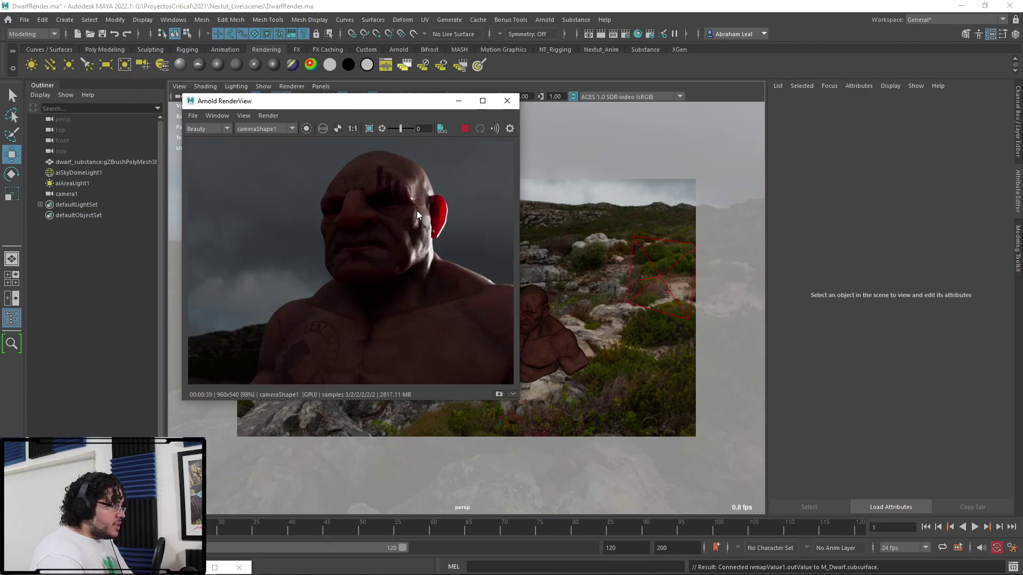
left_click(510, 128)
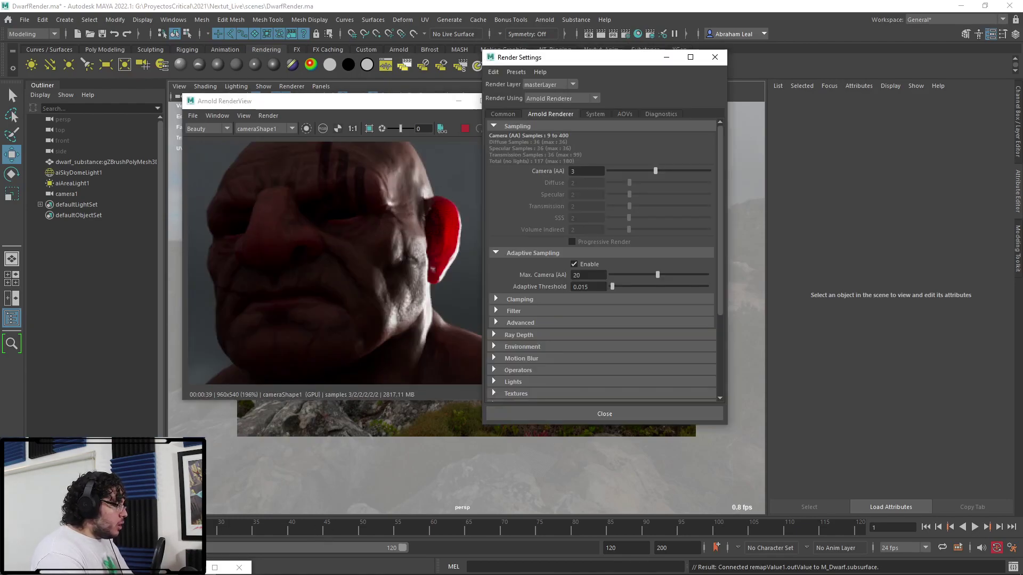
Lower the last point of the Remap Value node's value curve to 0.720 at position 1.000 in the Hypershade
left_click(215, 567)
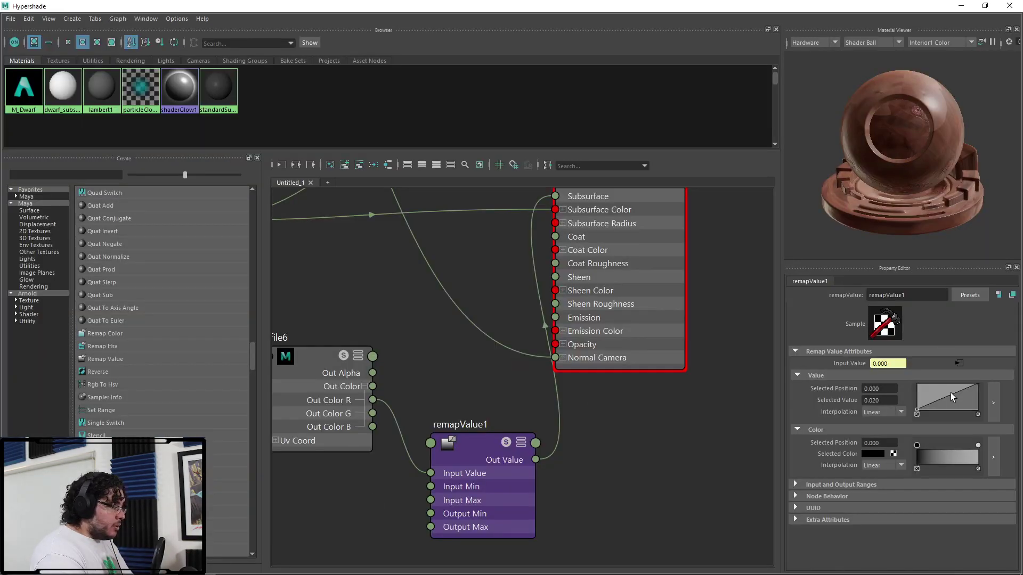
left_click(508, 483)
left_click_drag(977, 382, 979, 391)
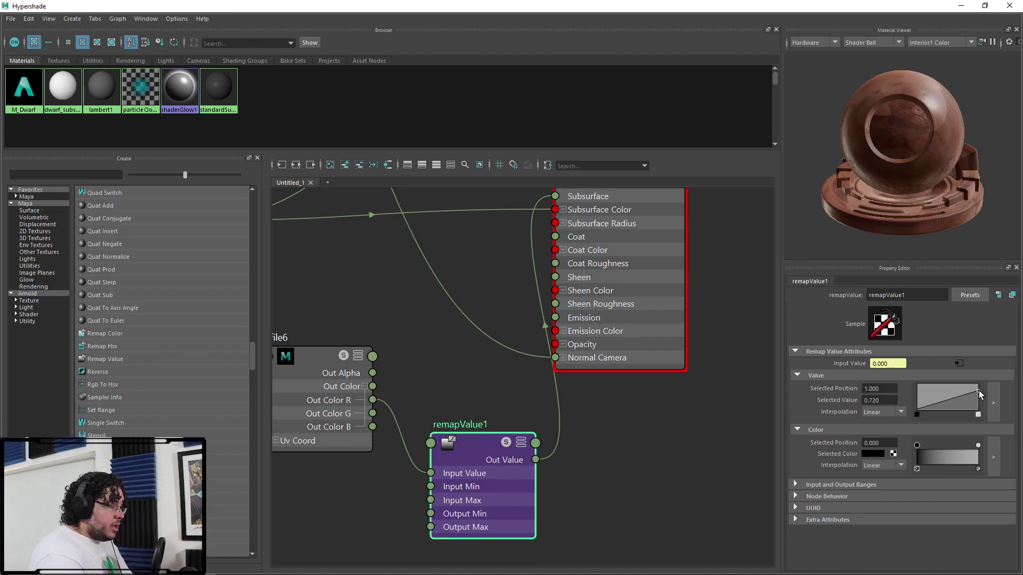
left_click(515, 459)
left_click(961, 6)
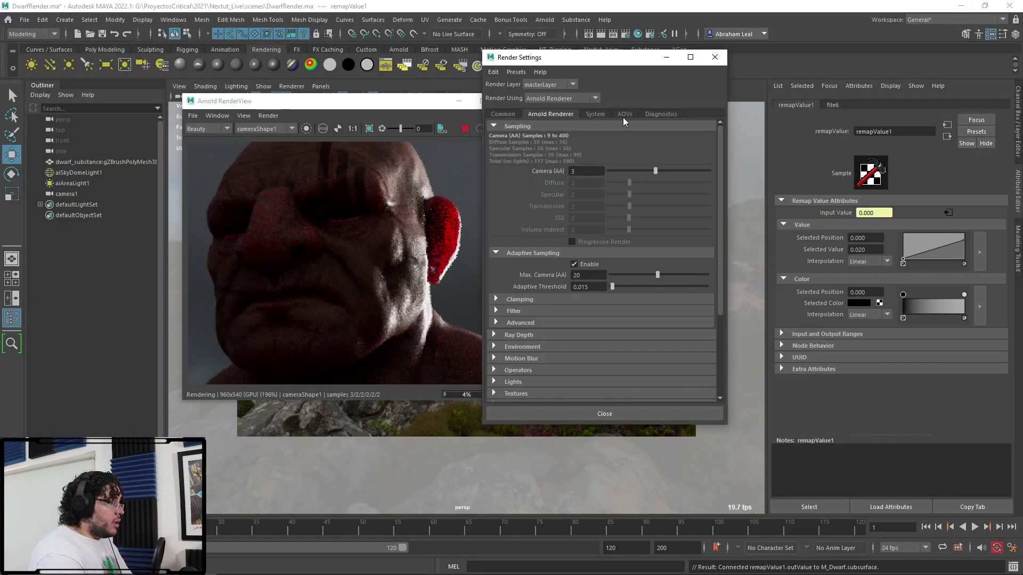
Examine the dwarf's ear, face and shoulders in the updated render, closing Render Settings to clear the view
left_click(430, 109)
scroll(450, 229, "down", 5)
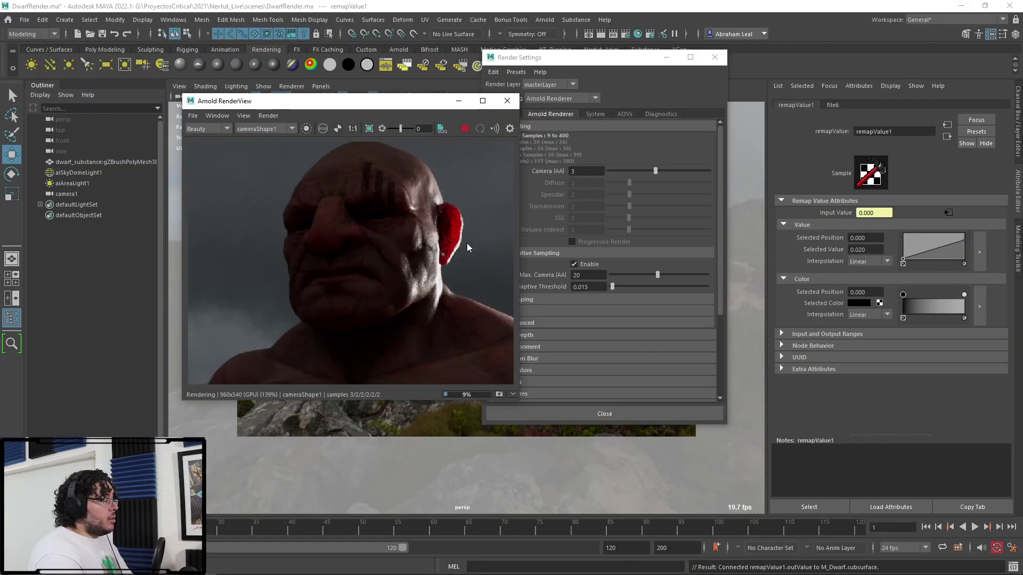
scroll(456, 246, "up", 2)
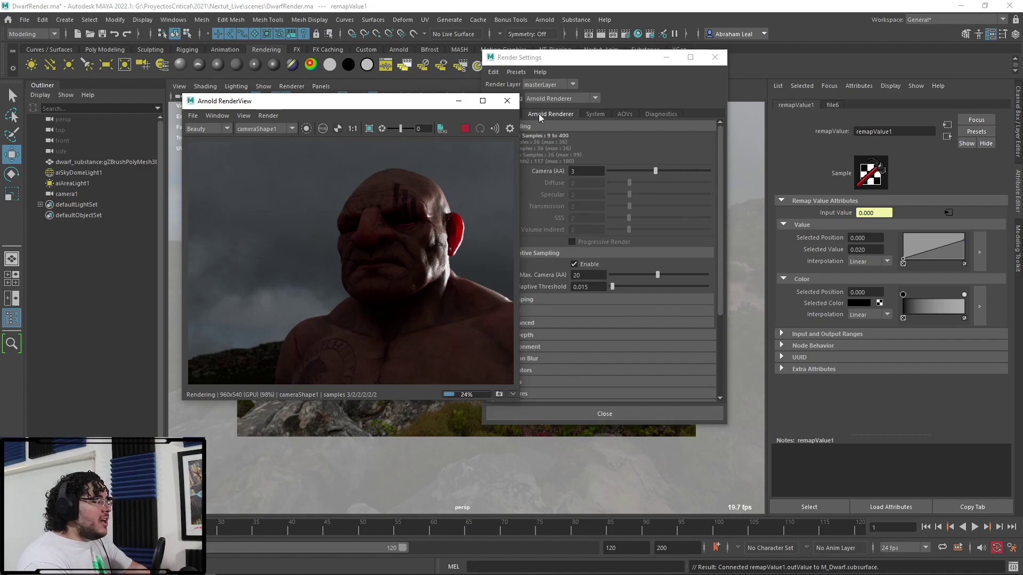
left_click(714, 57)
left_click_drag(410, 102, 360, 85)
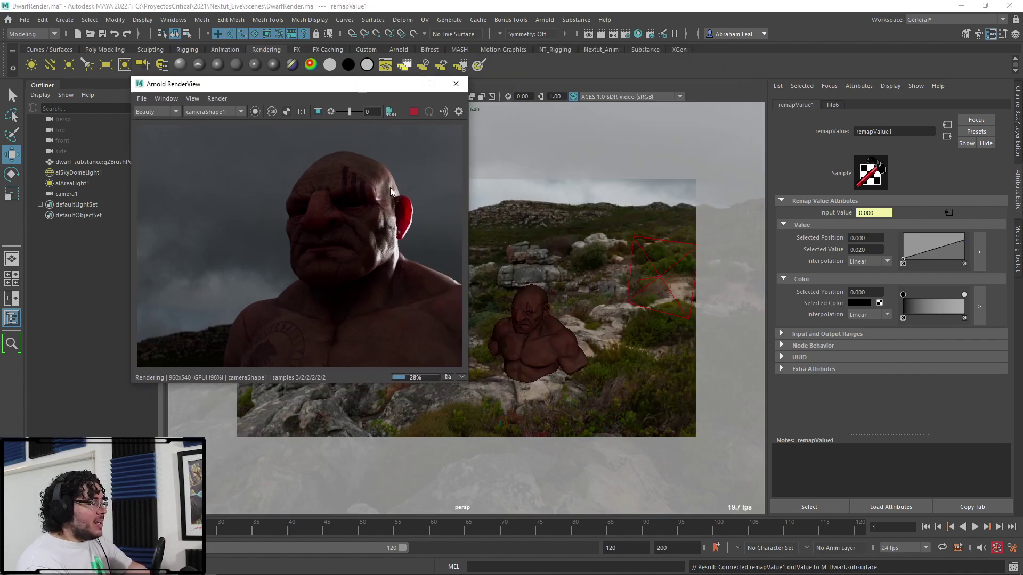
middle_click_drag(402, 212, 403, 220)
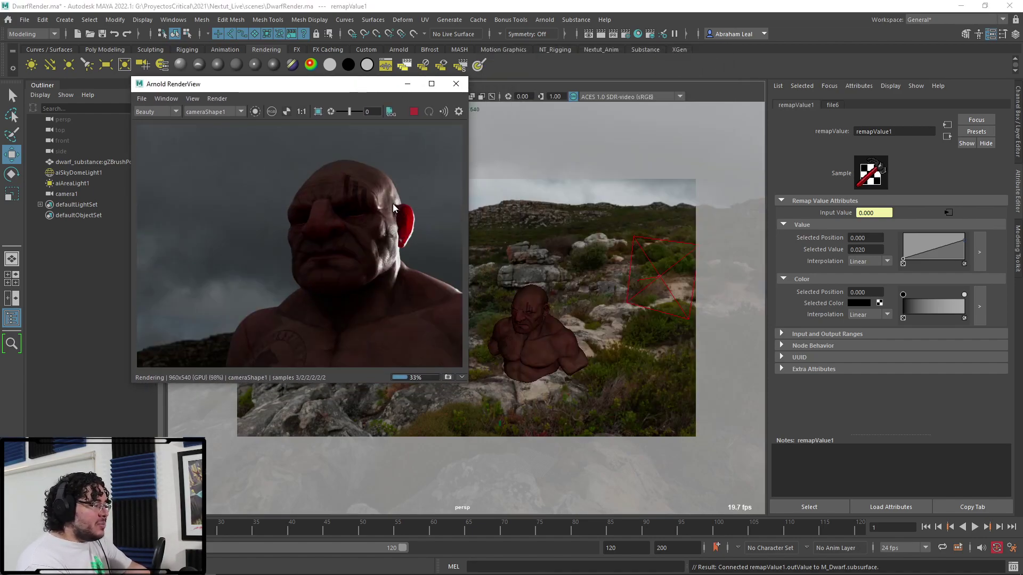
scroll(366, 189, "down", 3)
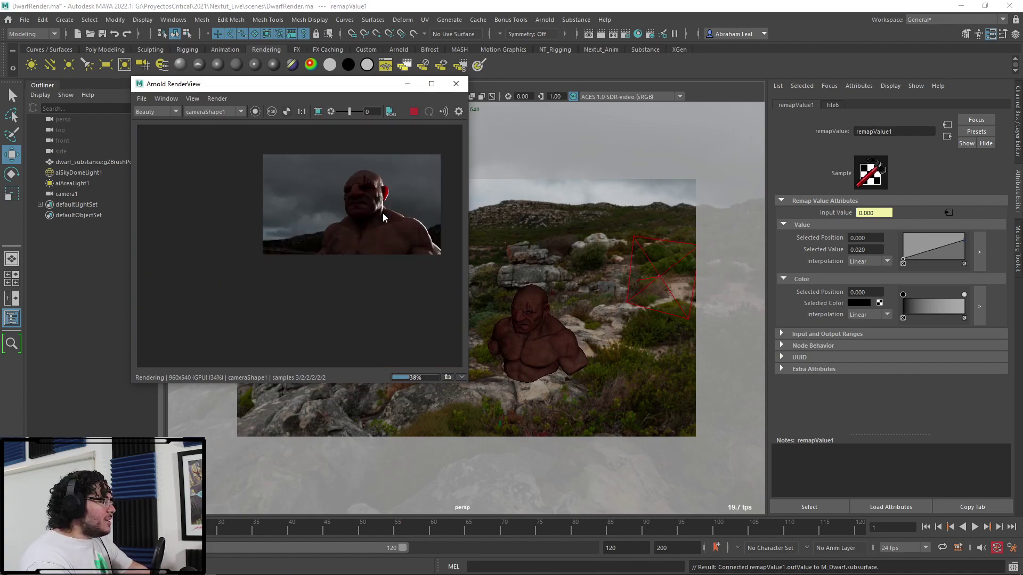
scroll(414, 220, "up", 2)
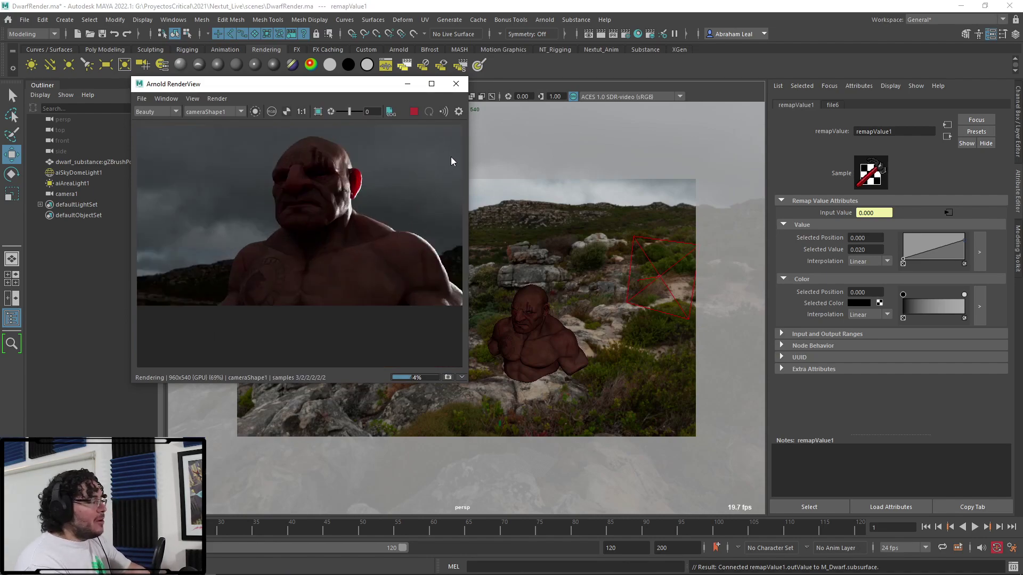
Tint aiAreaLight1 orange with hue 18.462 and saturation 0.859, restarting the Arnold render to apply the colour
left_click(662, 276)
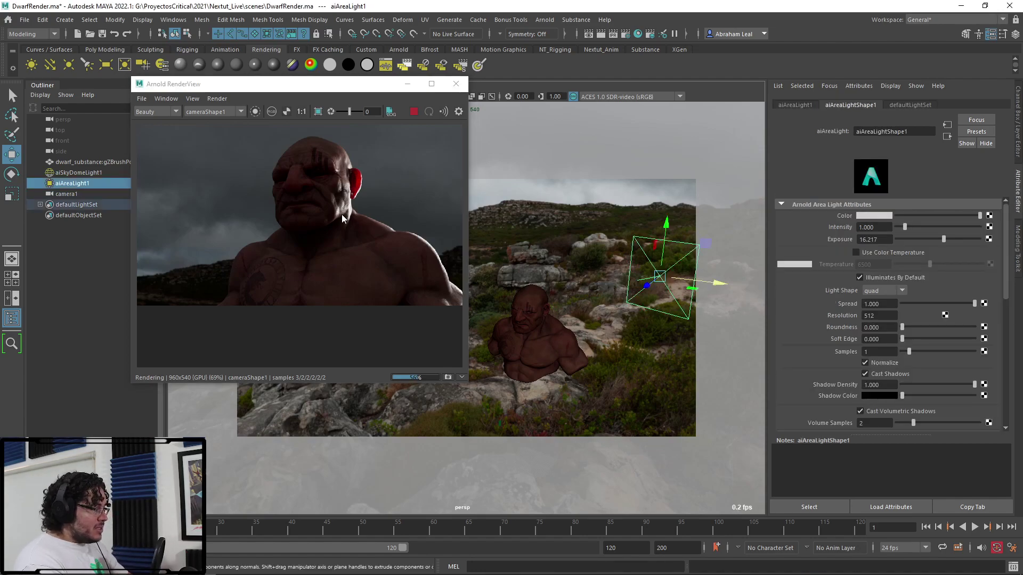
left_click(413, 111)
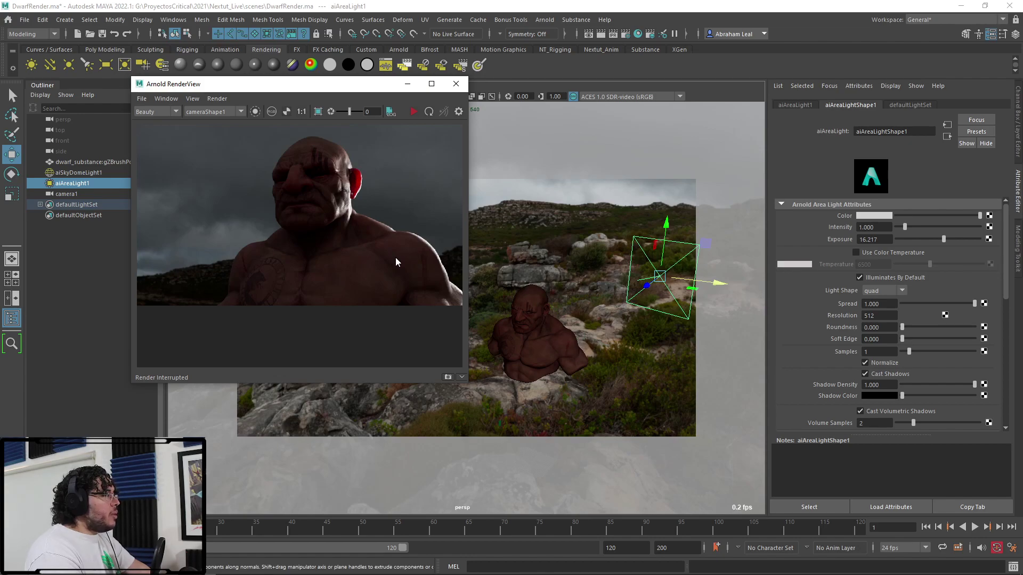
left_click(868, 214)
left_click(878, 214)
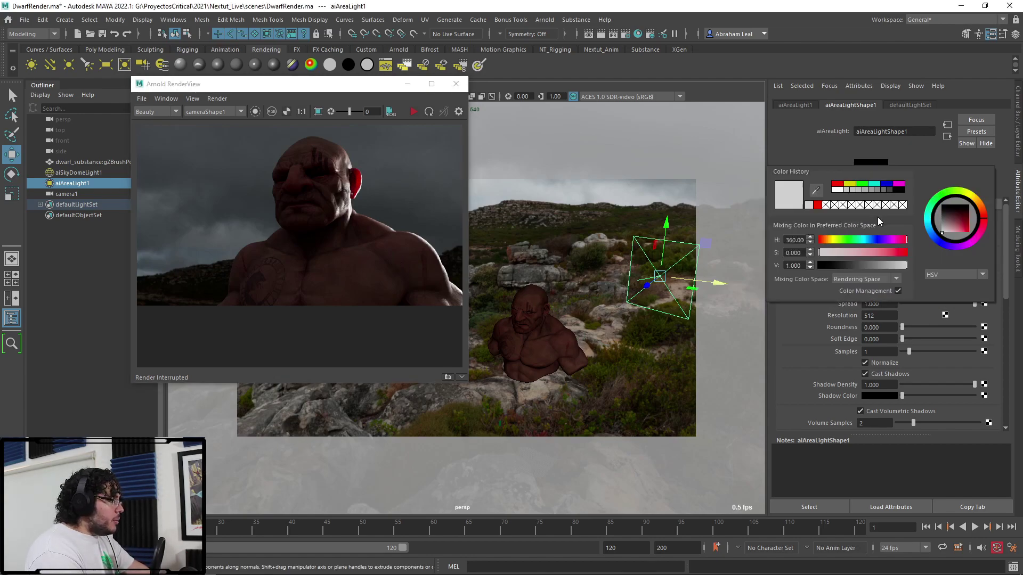
left_click(823, 239)
left_click_drag(826, 252, 895, 252)
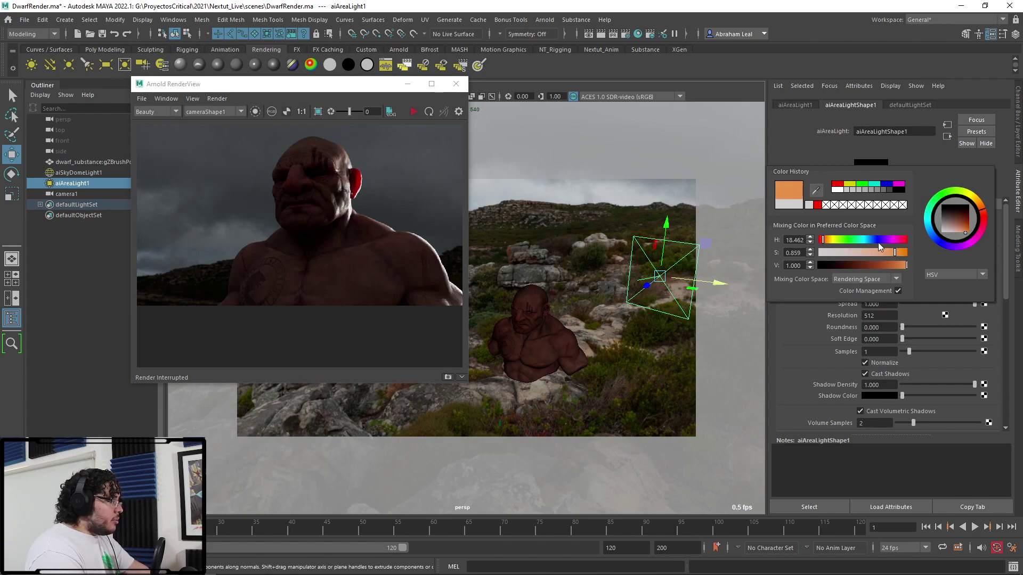
left_click(413, 111)
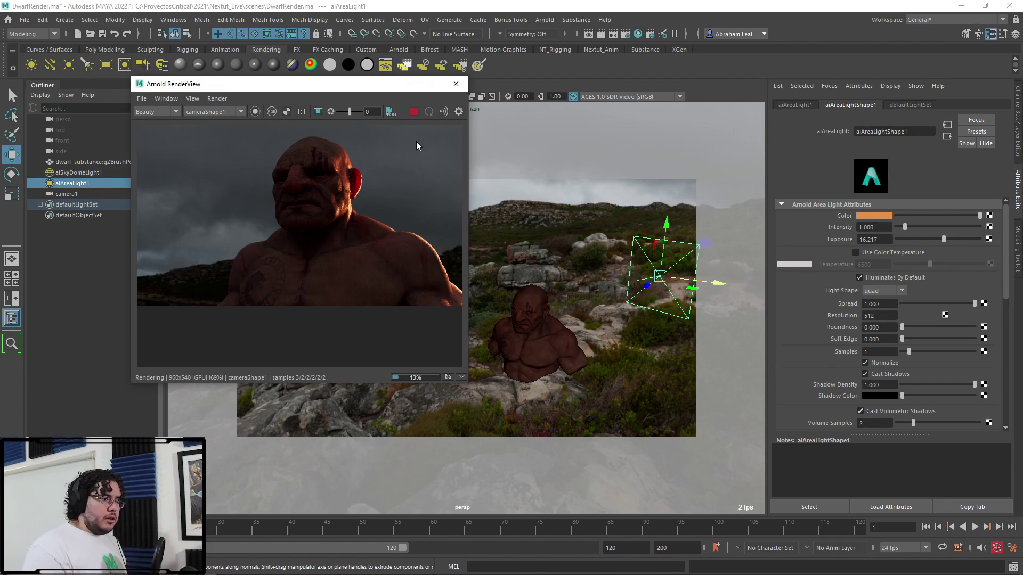
Stop the render and add a second Arnold area light to the scene
left_click(414, 113)
left_click_drag(365, 94, 226, 86)
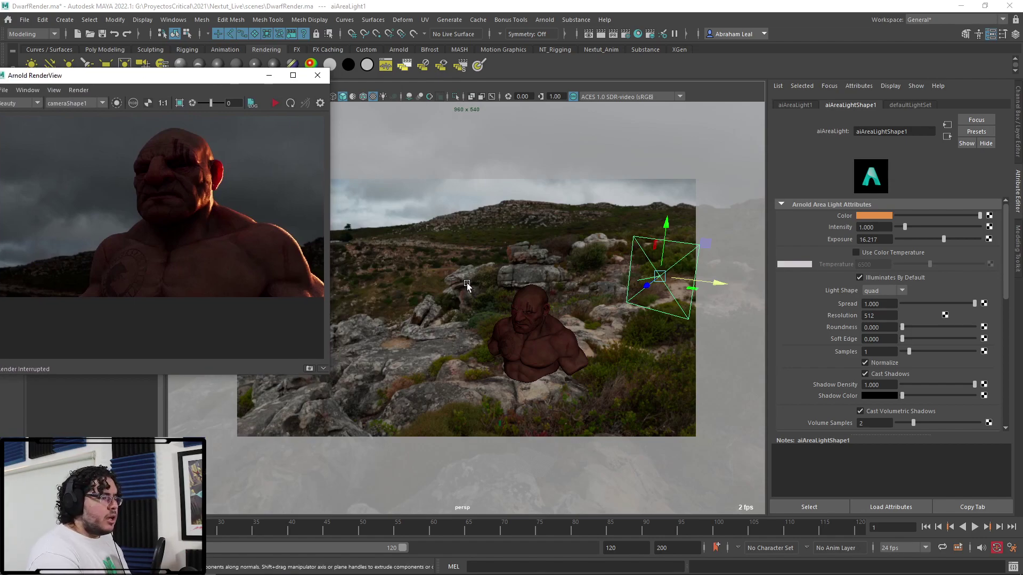
left_click_drag(506, 298, 563, 286, "alt")
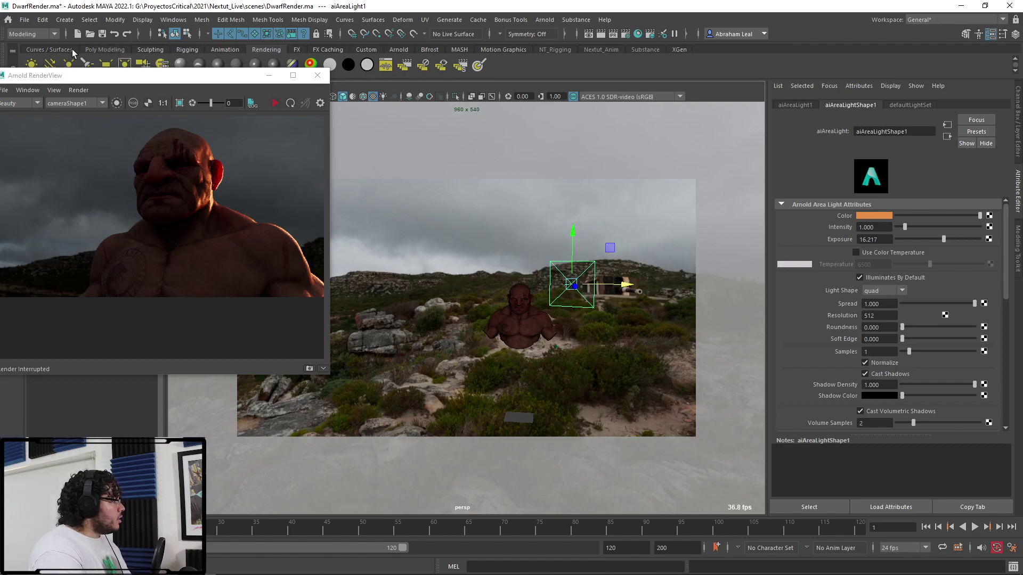
left_click(223, 49)
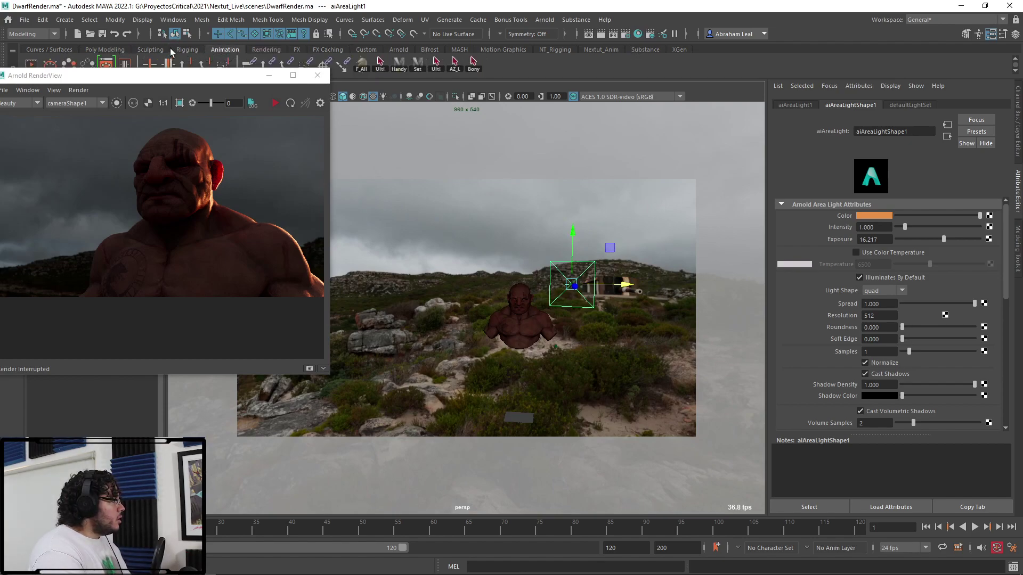
left_click(180, 50)
left_click(258, 50)
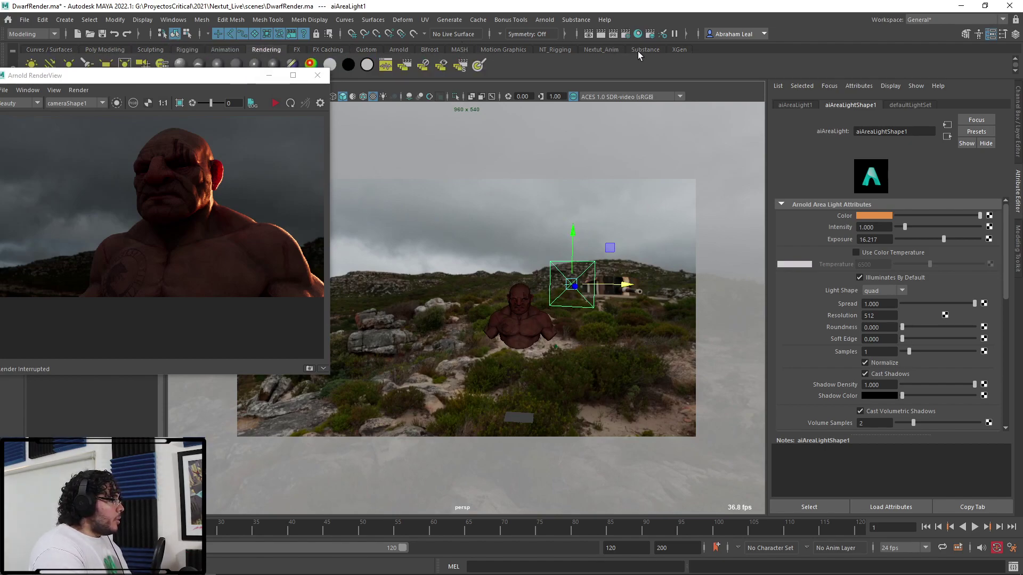
left_click(399, 50)
left_click(32, 64)
Move the new area light out in front of the dwarf and scale it up
left_click_drag(467, 287, 477, 229, "alt")
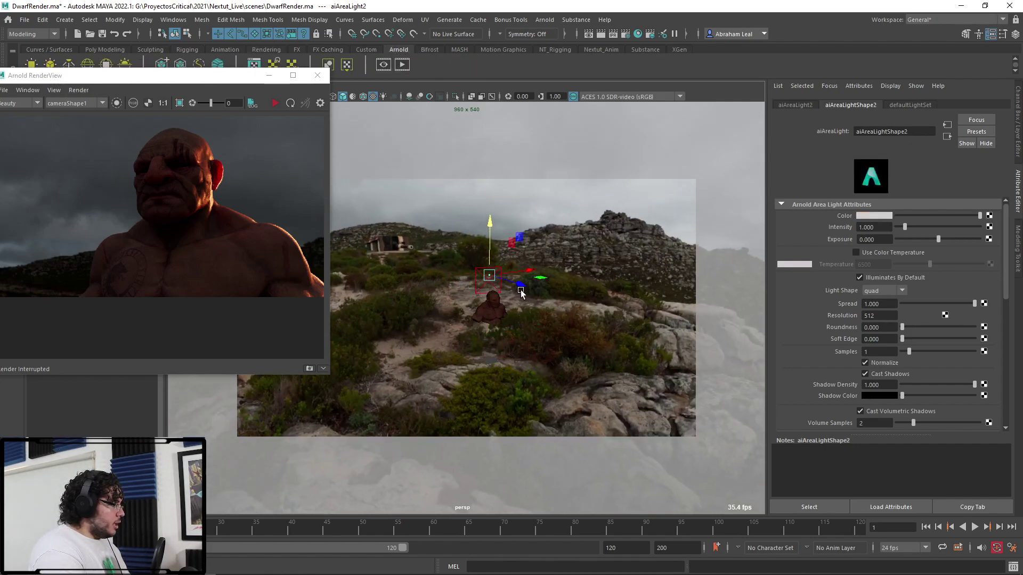
left_click_drag(519, 290, 735, 302)
key("r")
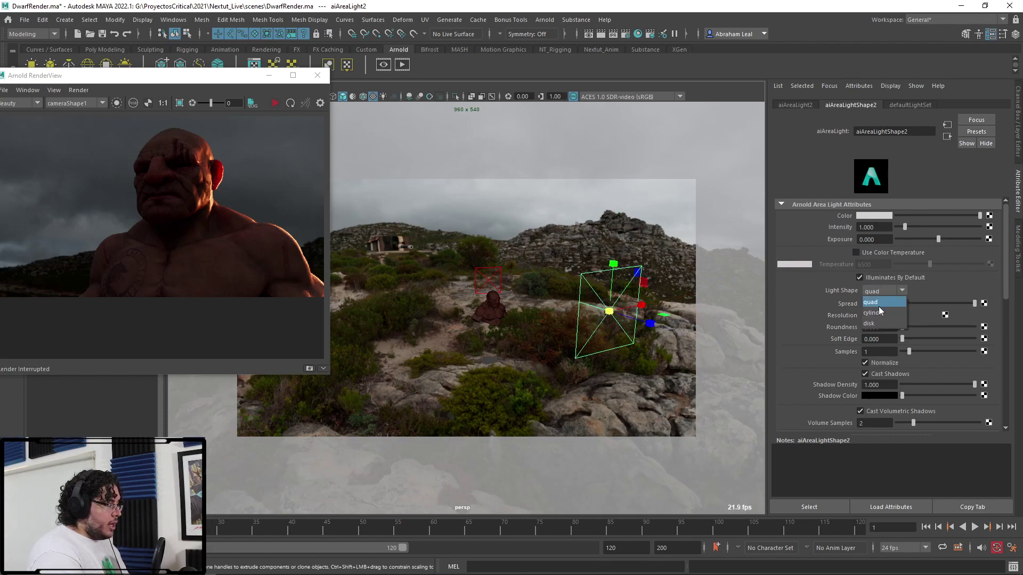
Change the new area light's shape to disk and readjust its placement and size in front of the dwarf
left_click(878, 312)
left_click(888, 291)
left_click(877, 322)
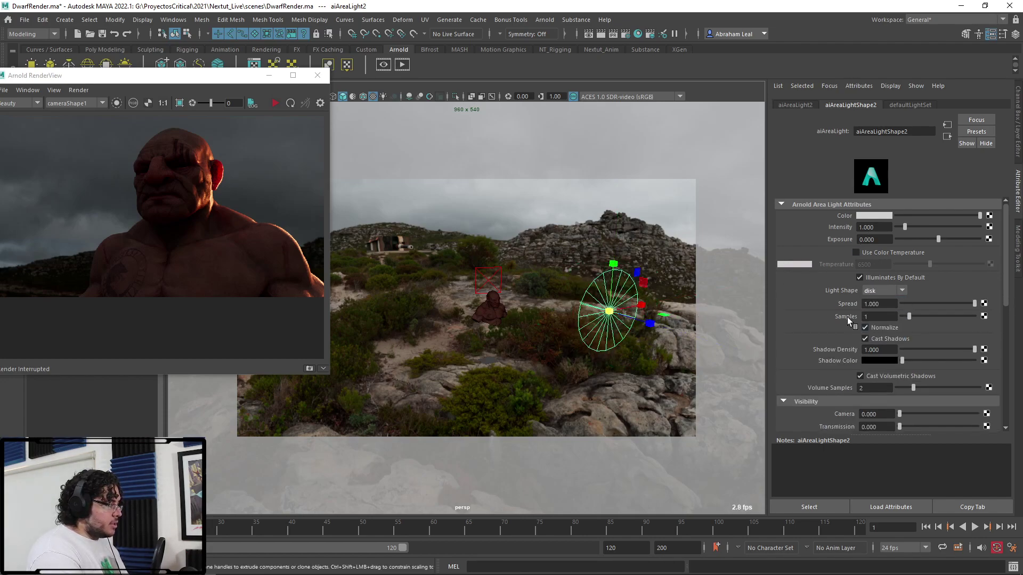
left_click_drag(658, 315, 564, 307, "alt")
key("w")
left_click_drag(516, 251, 518, 272)
key("r")
left_click_drag(520, 314, 614, 338)
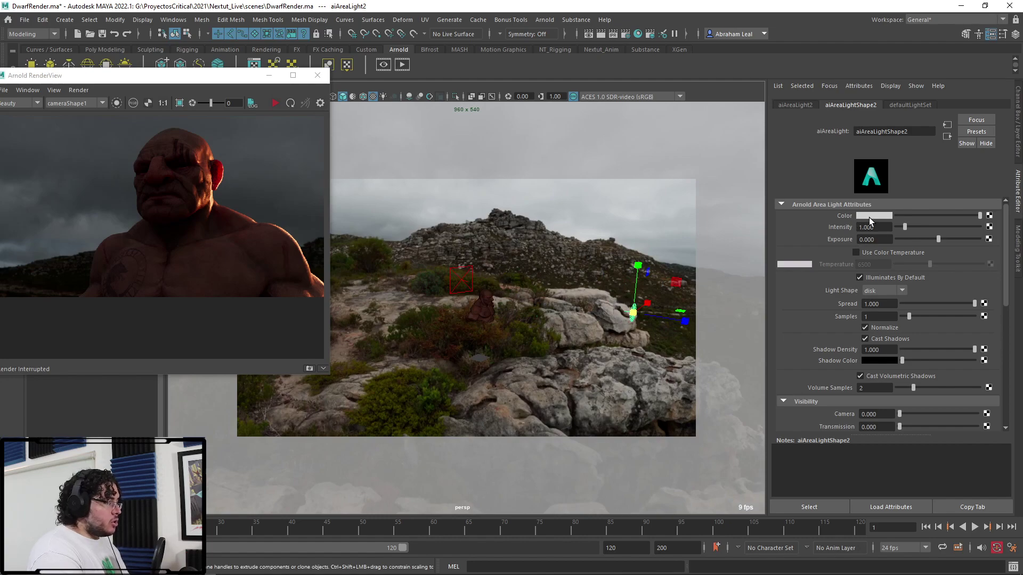
Set the disk light's exposure to 15 and start the Arnold render
left_click(879, 239)
key("BackSpace")
key("BackSpace")
key("BackSpace")
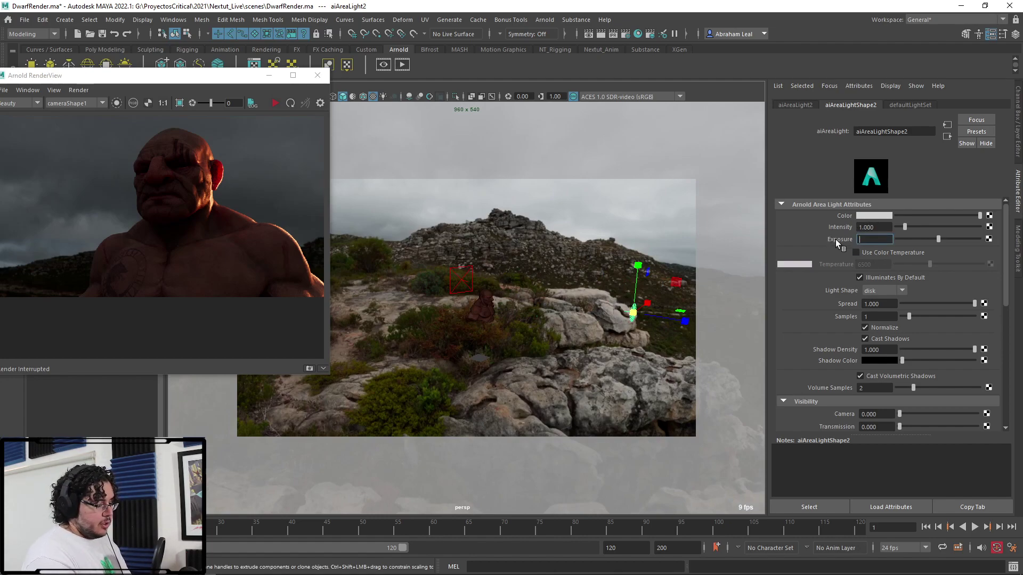
type("15")
key("Return")
right_click(867, 239)
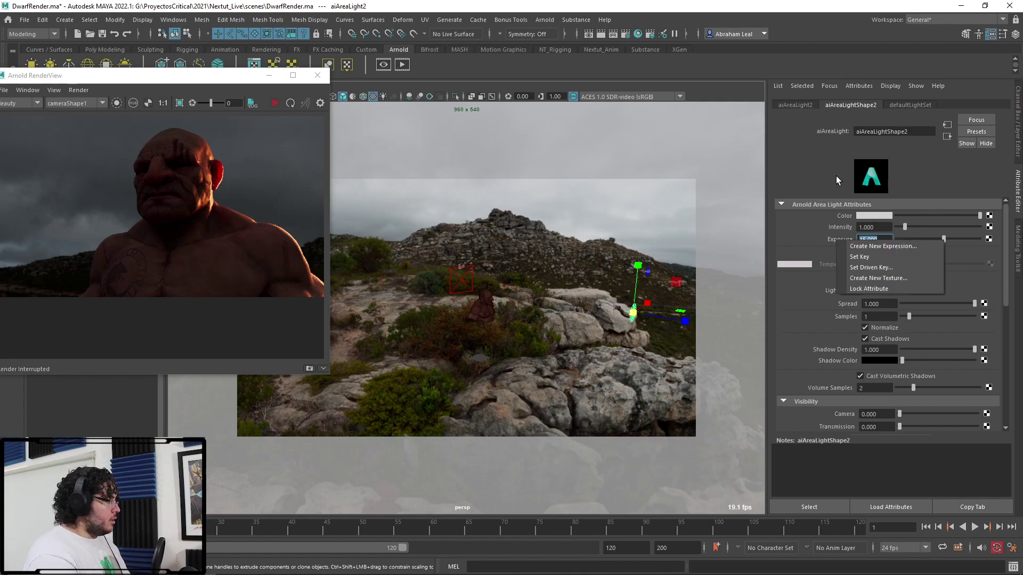
left_click(275, 104)
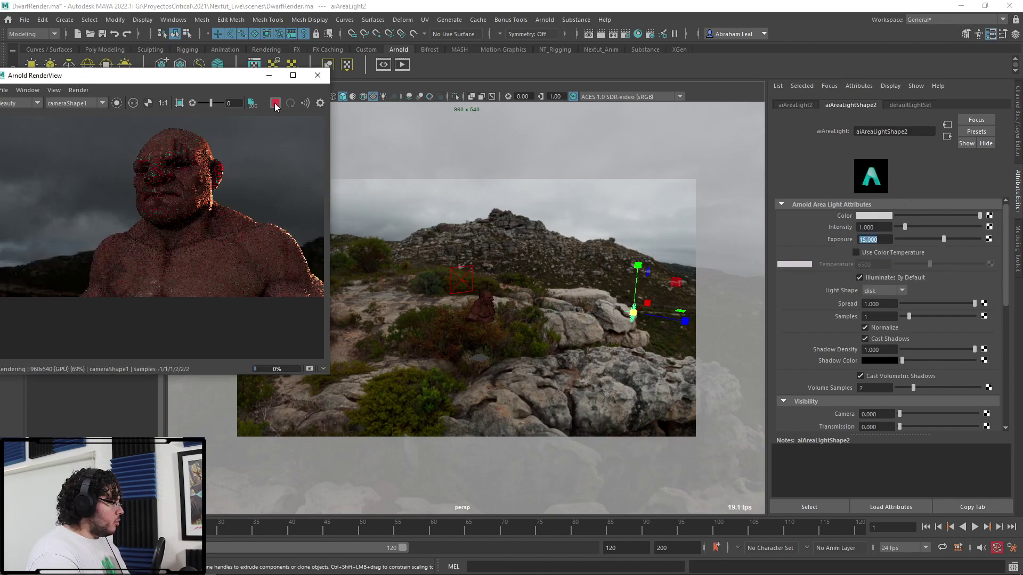
Colour the disk light teal with hue 177.02, saturation 1.000 and value 1.000
left_click(867, 216)
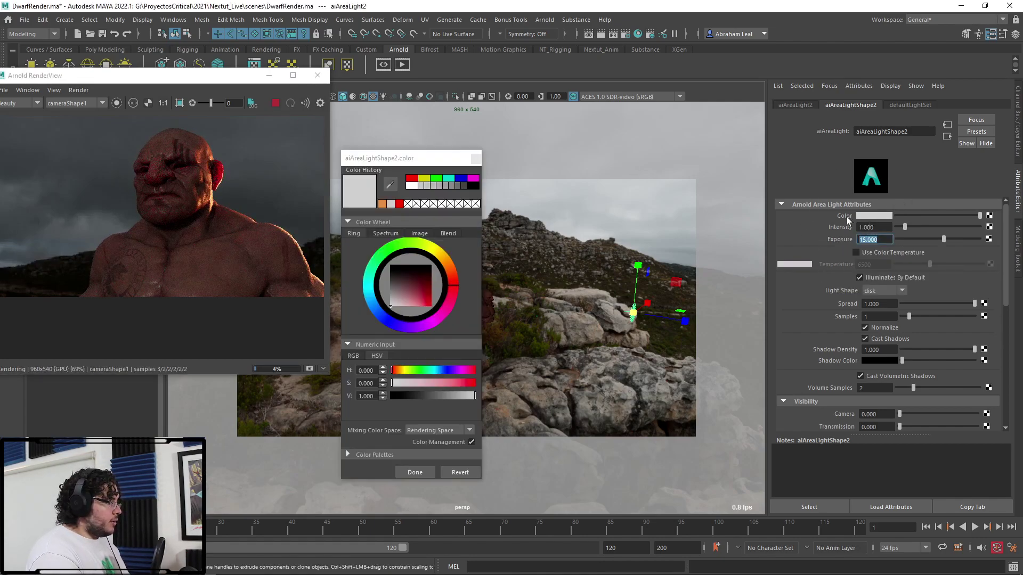
left_click(449, 180)
left_click_drag(375, 310, 369, 282)
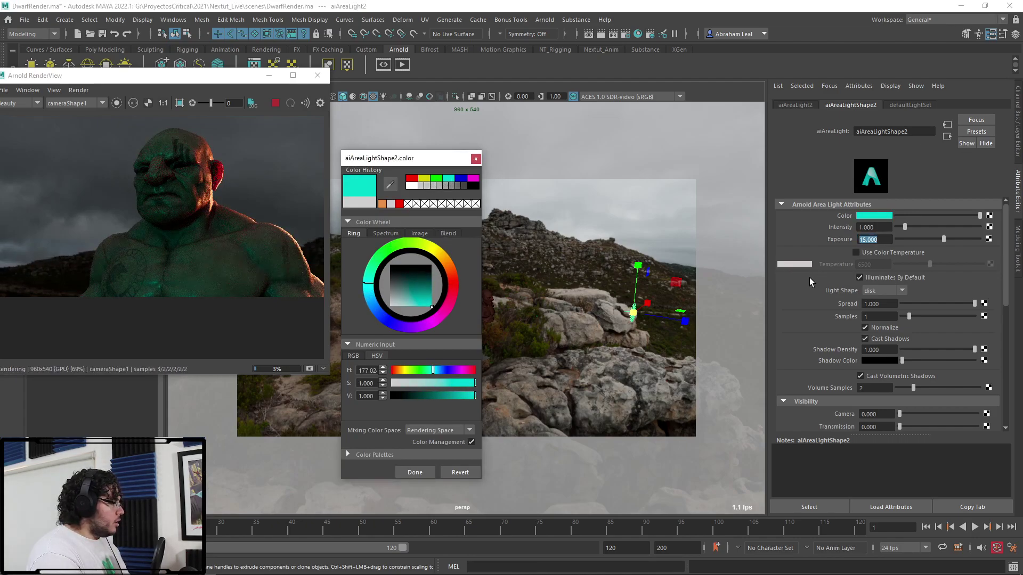
Narrow the disk light's spread to 0.112 and tune its exposure, trying 5 and 9.276 before setting 13.882
left_click_drag(929, 303, 910, 304)
middle_click_drag(563, 307, 546, 299, "alt")
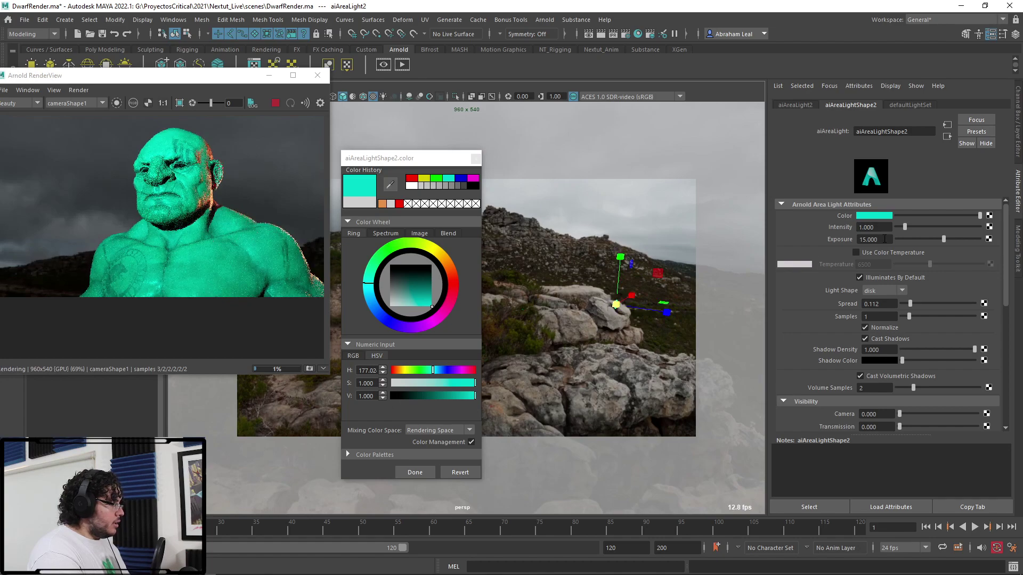
left_click(856, 239)
type("5")
key("Return")
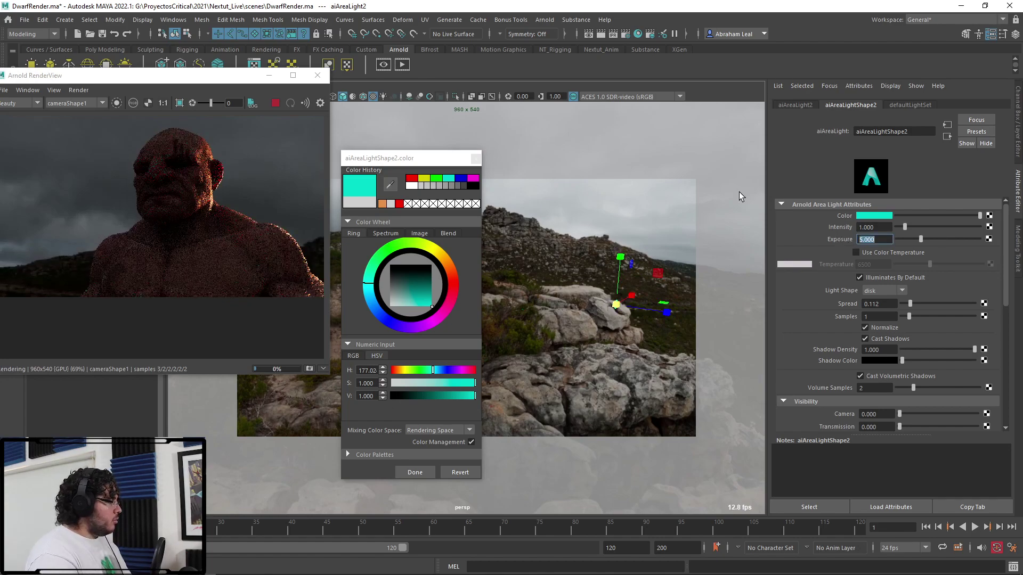
mouse_move(921, 239)
left_mouse_down()
mouse_move(938, 238)
mouse_move(930, 238)
left_mouse_up()
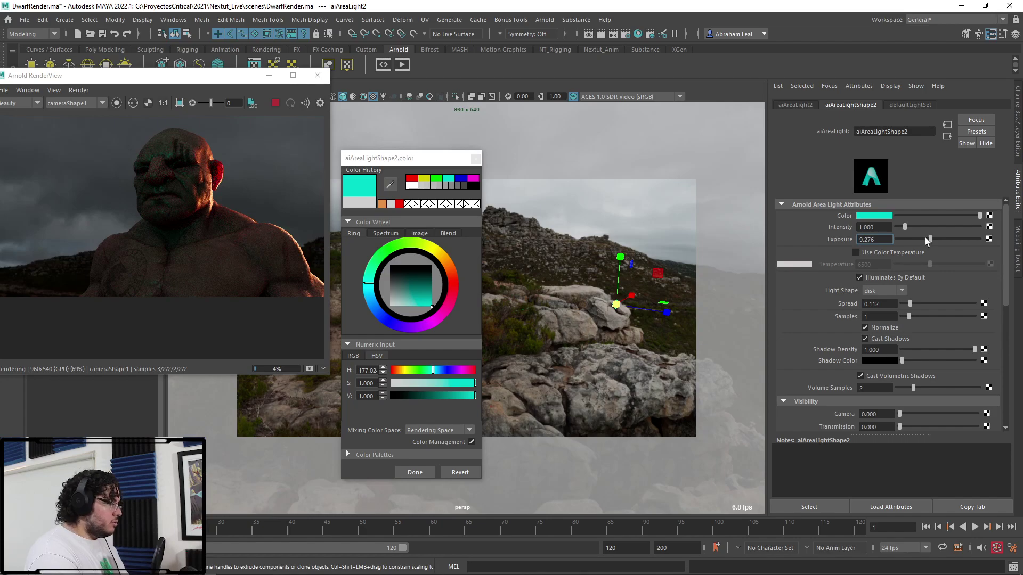
left_click_drag(931, 239, 941, 238)
Reposition the teal disk light farther away from the dwarf and widen its spread to 0.276
left_click_drag(598, 296, 570, 270, "alt")
key("w")
left_click_drag(415, 158, 350, 123)
left_click_drag(643, 280, 665, 278)
left_click_drag(626, 230, 599, 302)
key("w")
key("e")
key("w")
left_click_drag(657, 343, 700, 343)
left_click_drag(662, 296, 664, 282)
left_click_drag(910, 304, 922, 303)
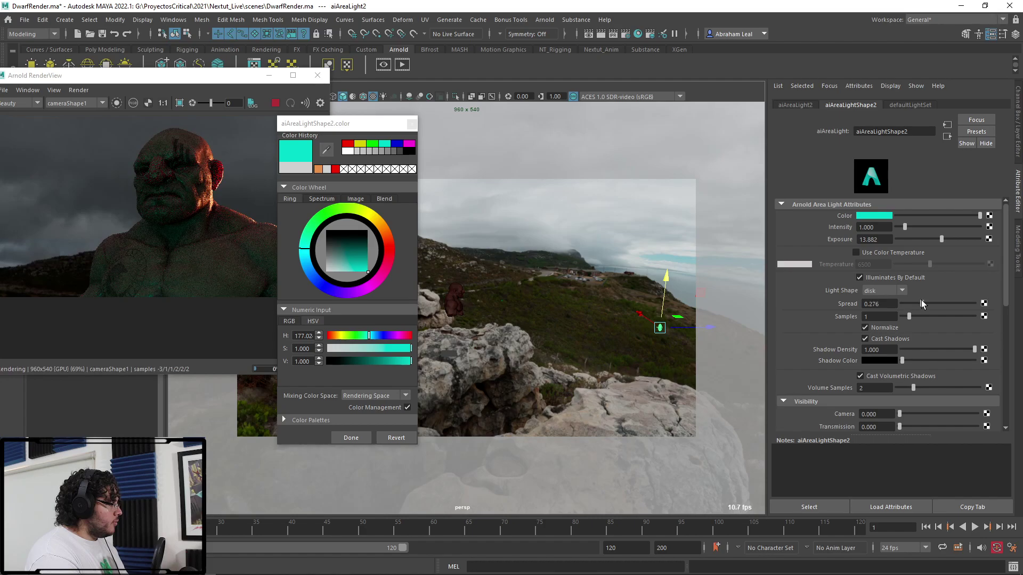
Shift the floating windows aside and create a polygon sphere in the scene
left_click(514, 209)
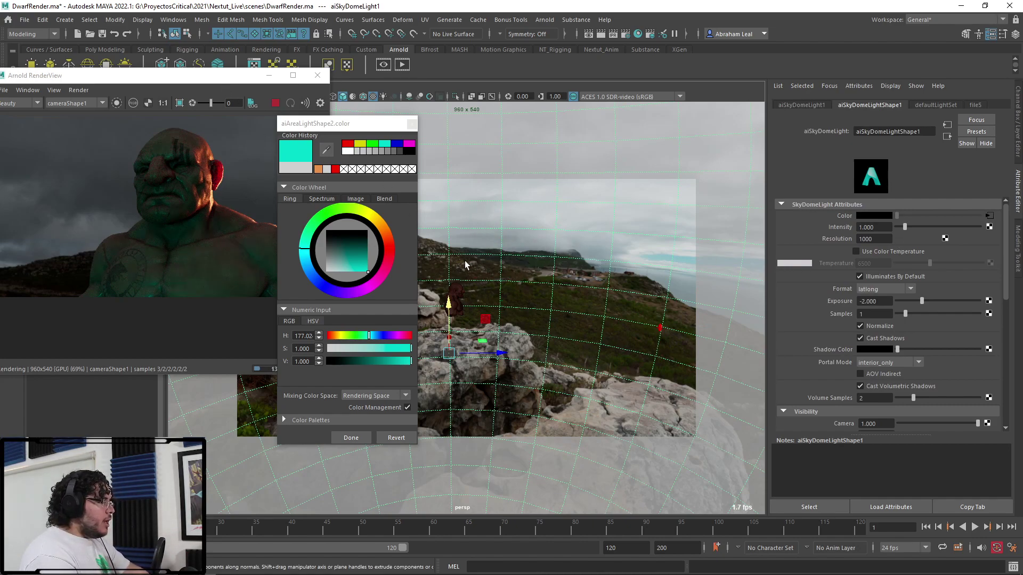
left_click(396, 126)
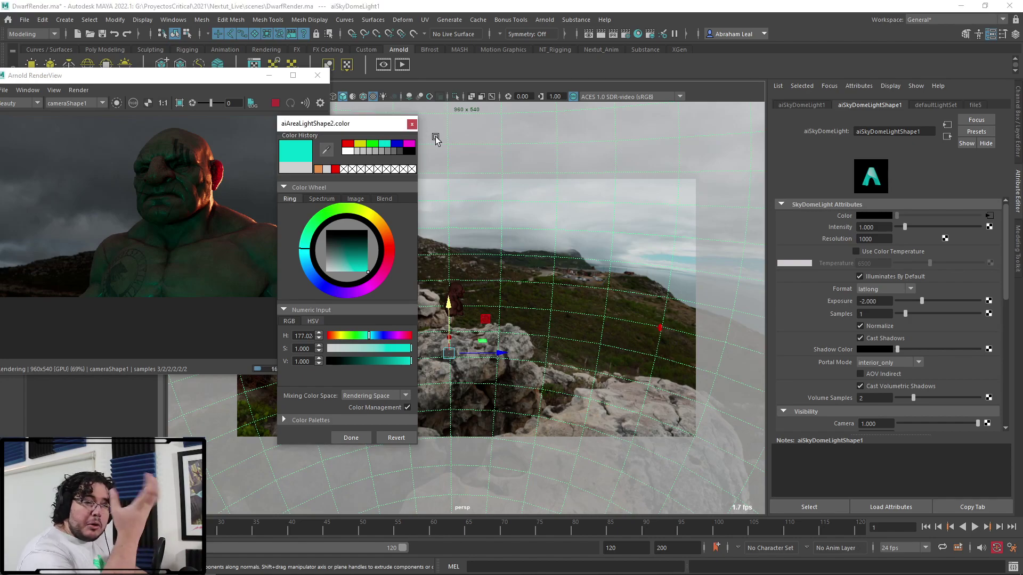
left_click_drag(124, 76, 119, 83)
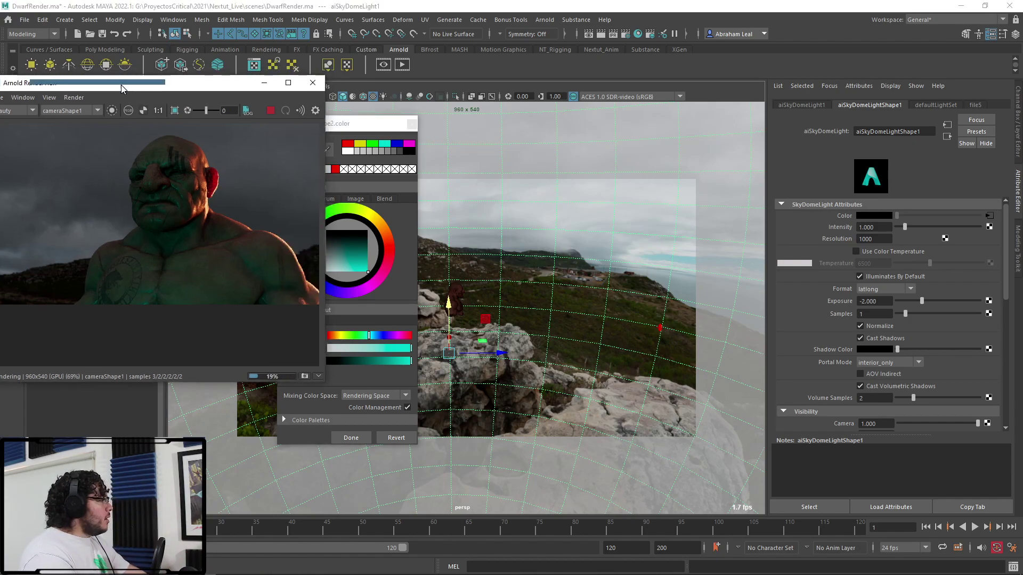
left_click(112, 49)
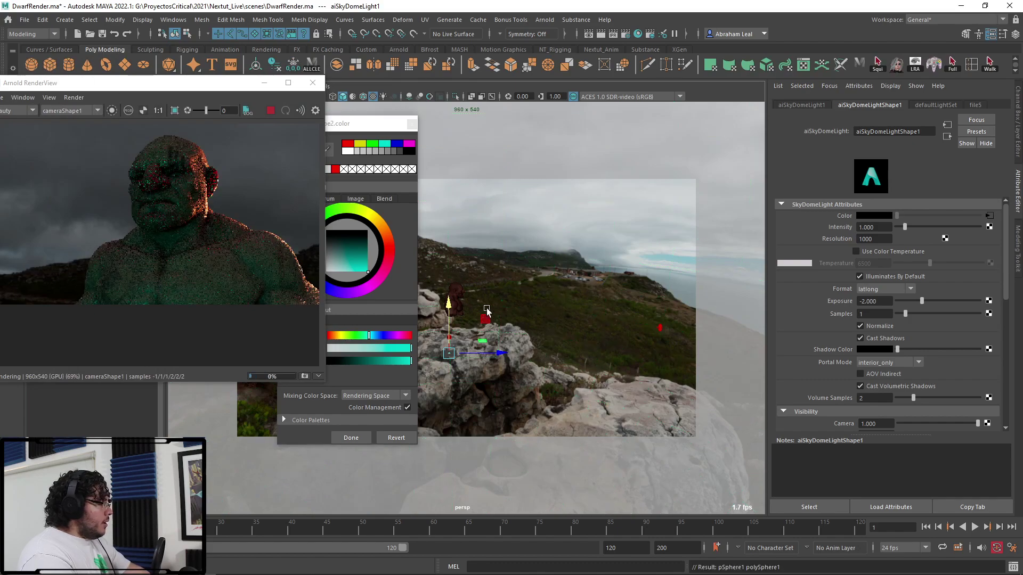
Raise the new sphere, move it close to the dwarf and scale it down
left_click_drag(449, 310, 449, 265)
left_click_drag(481, 304, 531, 296)
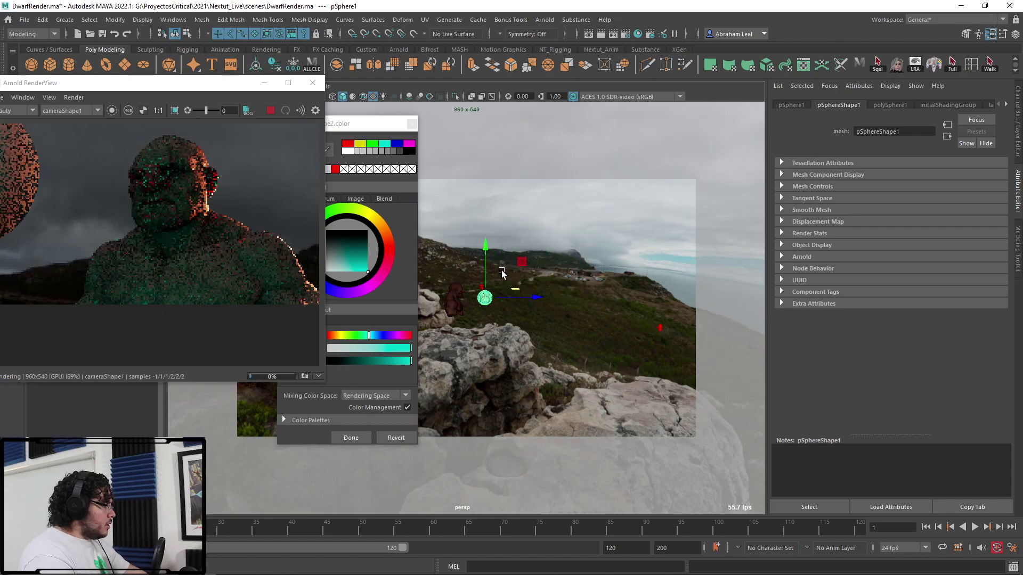
left_click_drag(485, 270, 483, 261)
scroll(596, 309, "down", 4)
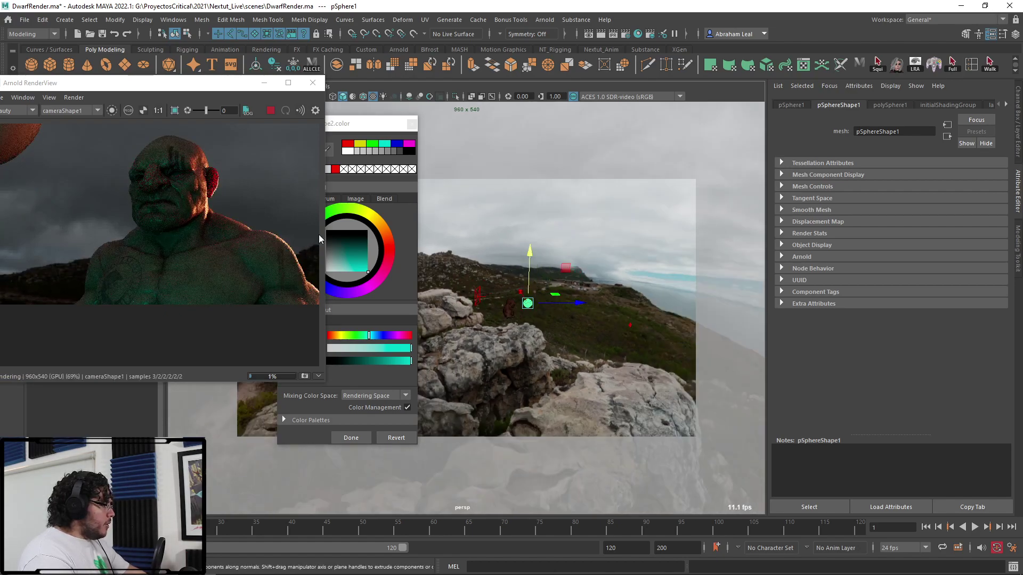
scroll(240, 226, "down", 2)
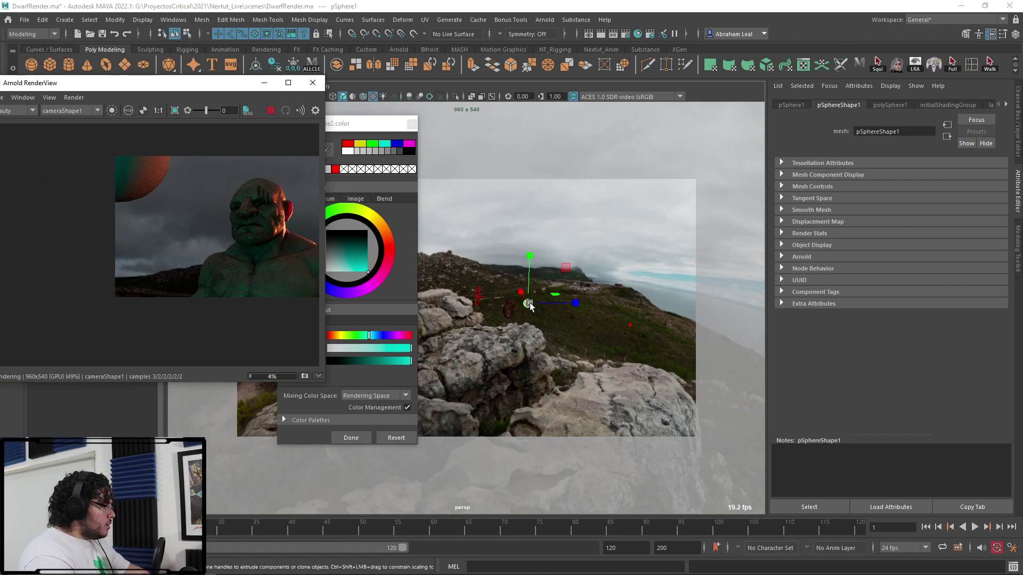
key("f")
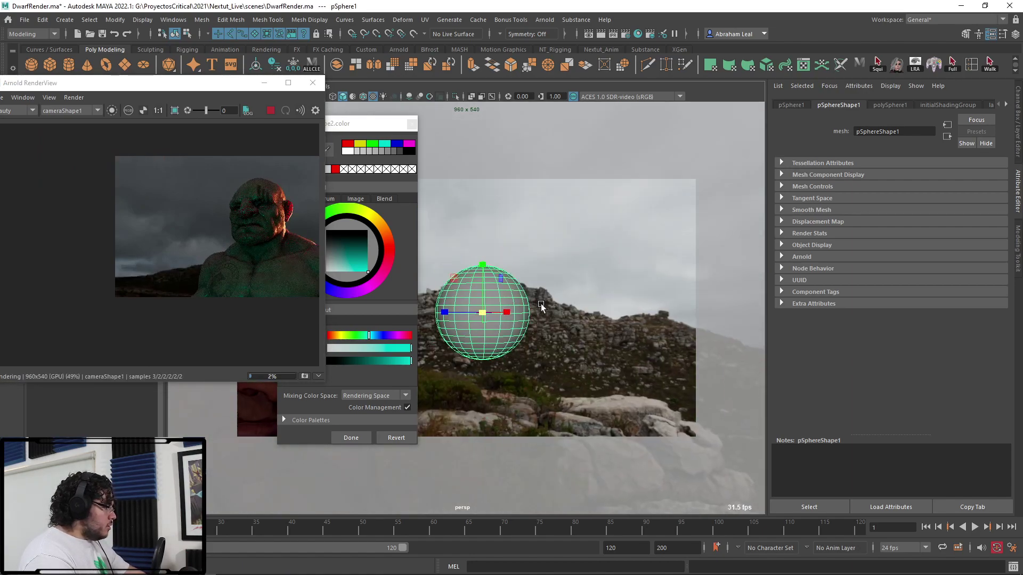
Shift the sphere along the dwarf's side and lower it to about chest height
middle_click_drag(549, 306, 663, 311, "alt")
right_click_drag(663, 311, 596, 310, "alt")
left_click_drag(596, 310, 498, 312, "alt")
middle_click_drag(498, 312, 526, 305, "alt")
left_click_drag(526, 303, 624, 304)
scroll(571, 303, "down", 3)
left_click_drag(594, 255, 594, 296)
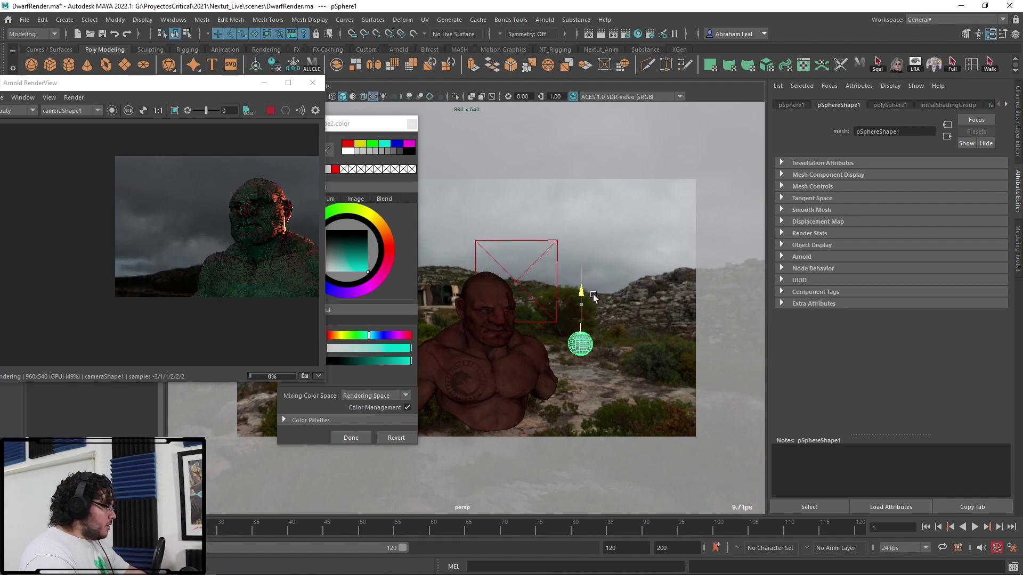
Move the sphere out in front of the dwarf so it sits beside the head in the render frame
left_click_drag(612, 353, 545, 380)
left_click_drag(643, 312, 506, 296)
left_click_drag(470, 328, 406, 324)
left_click(418, 304)
left_click(457, 328)
mouse_move(437, 277)
left_mouse_down()
mouse_move(437, 289)
mouse_move(436, 280)
left_mouse_up()
scroll(223, 210, "up", 5)
middle_click_drag(236, 208, 40, 172)
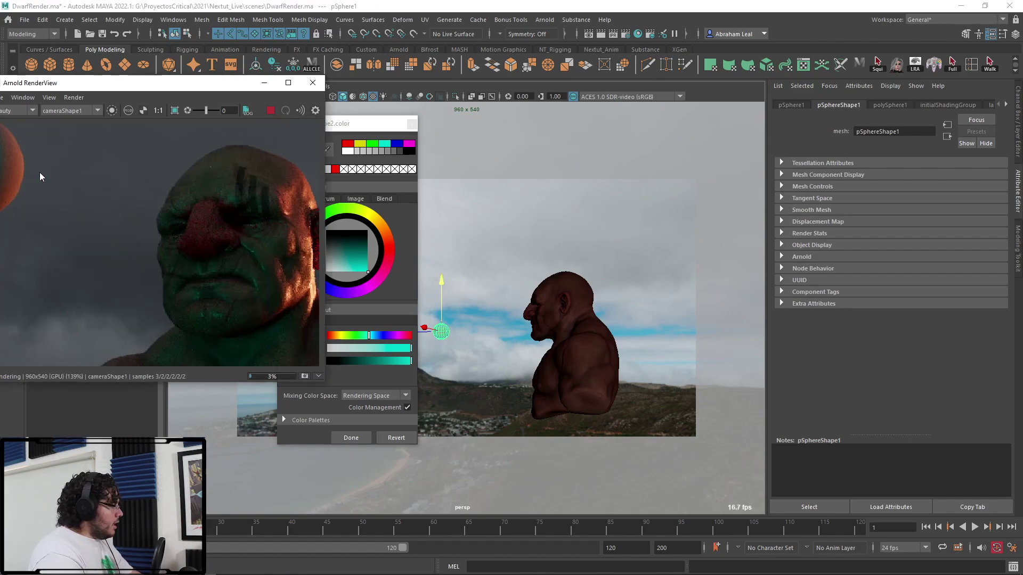
Widen the teal disk light's spread to 0.694 and raise its exposure to 15.261
scroll(46, 172, "down", 2)
scroll(641, 304, "down", 4)
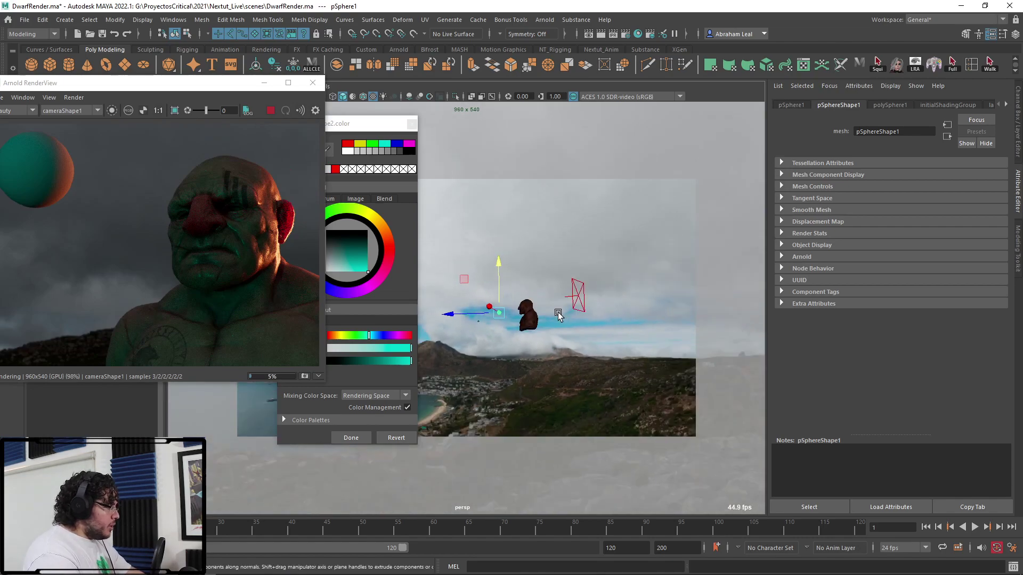
right_click_drag(558, 312, 455, 313, "alt")
middle_click_drag(455, 313, 651, 315, "alt")
left_click(586, 331)
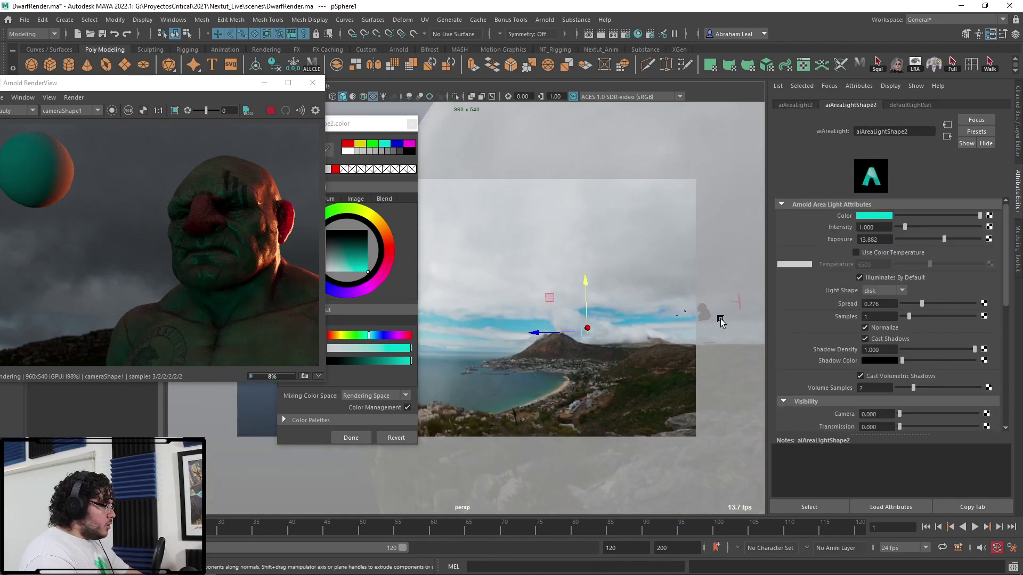
left_click_drag(922, 303, 951, 298)
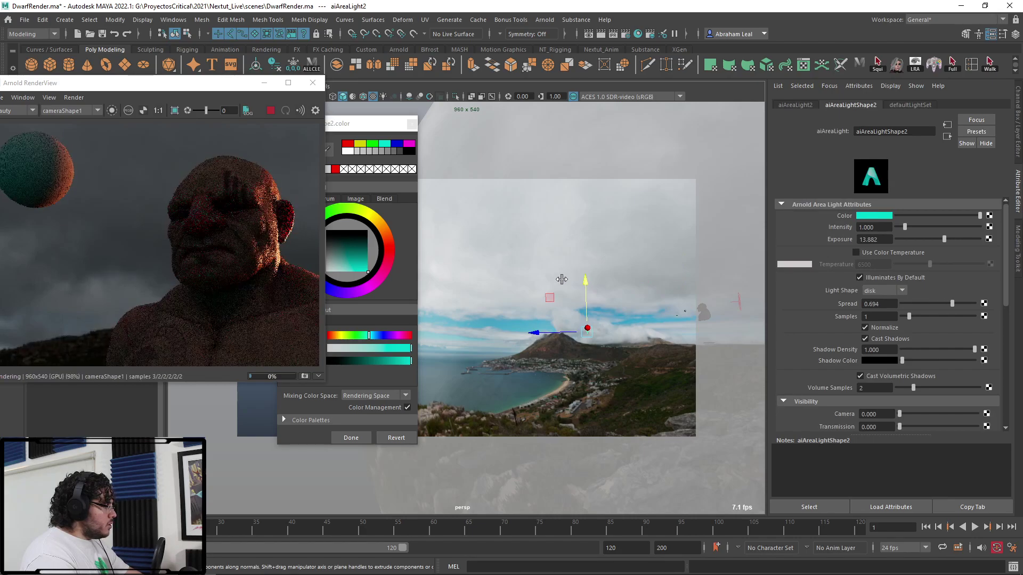
left_click_drag(944, 237, 947, 238)
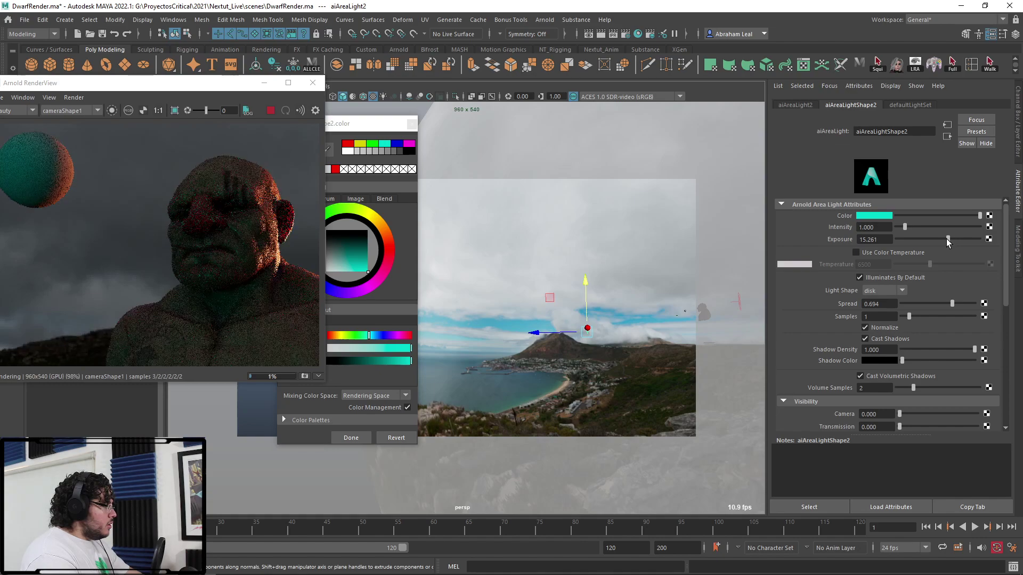
Turn the sphere into an Arnold mesh light and enable Light Visible
left_click_drag(614, 336, 558, 283, "alt")
left_click(590, 268)
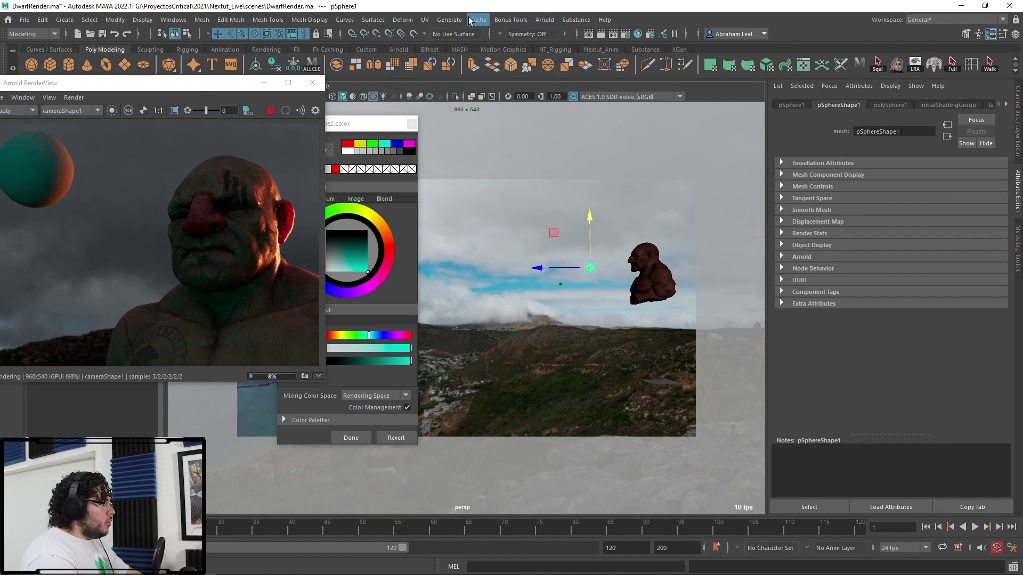
left_click(540, 20)
mouse_move(554, 75)
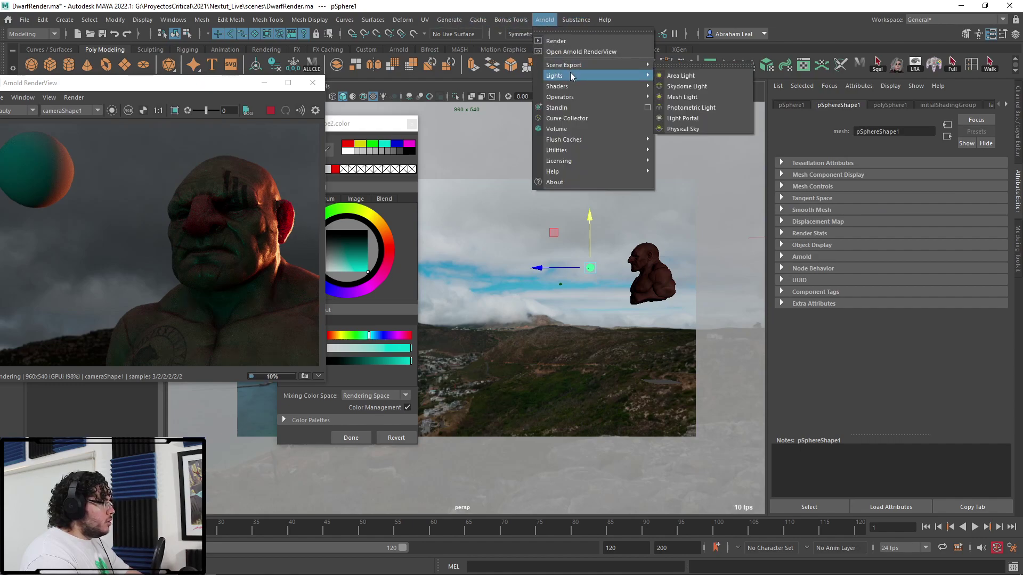
left_click(670, 87)
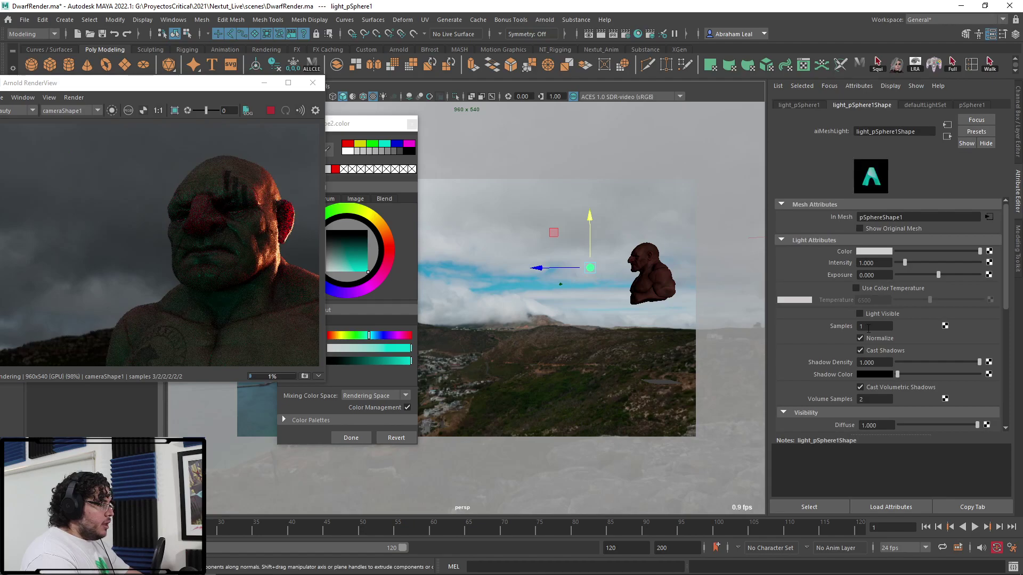
left_click(859, 314)
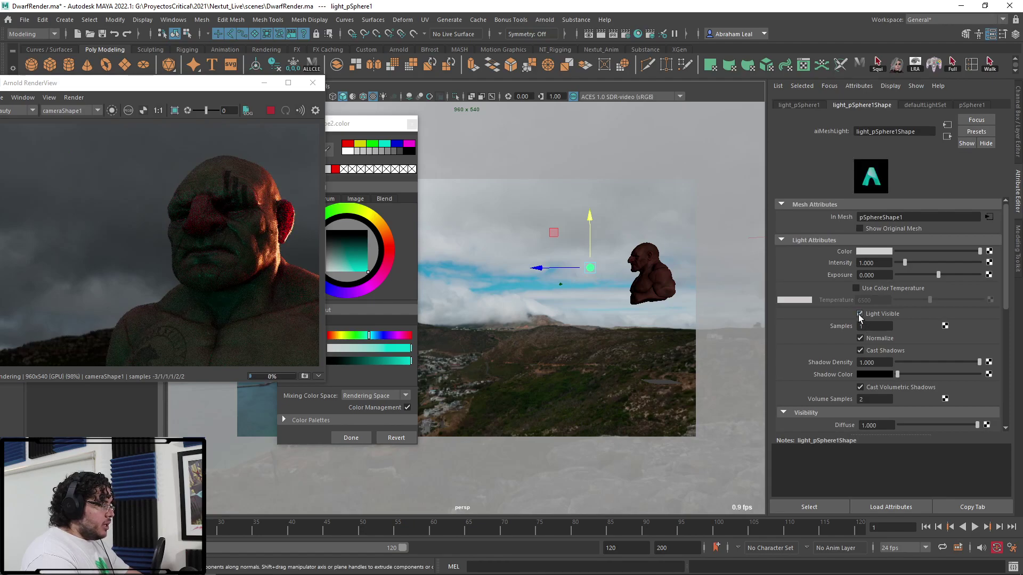
Raise the mesh light's intensity to 2.662, close the floating colour window and restart the Arnold render
left_click(887, 252)
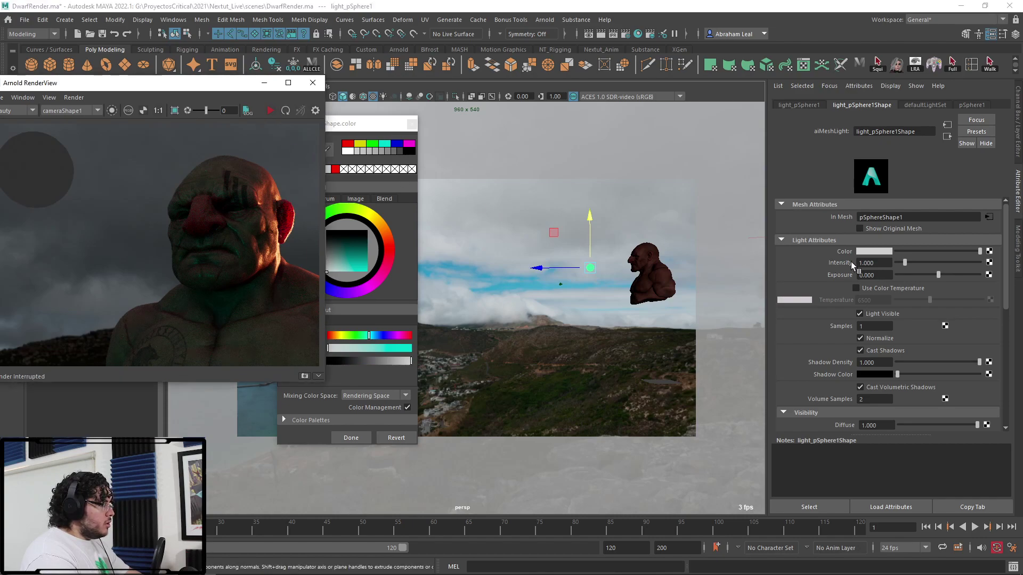
scroll(835, 283, "down", 2)
scroll(709, 259, "up", 3)
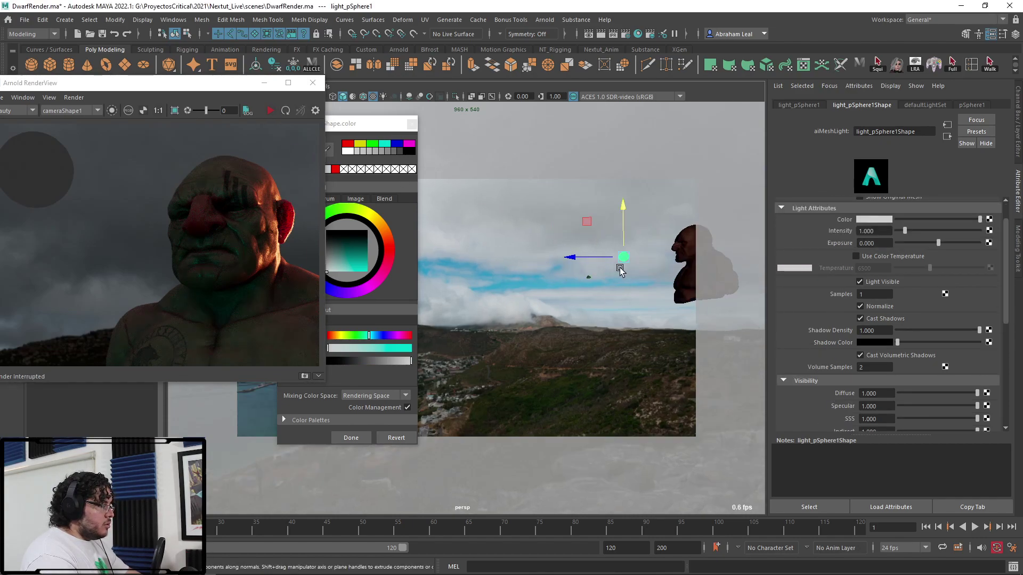
left_click_drag(905, 231, 922, 231)
left_click(362, 133)
left_click(385, 143)
left_click(411, 124)
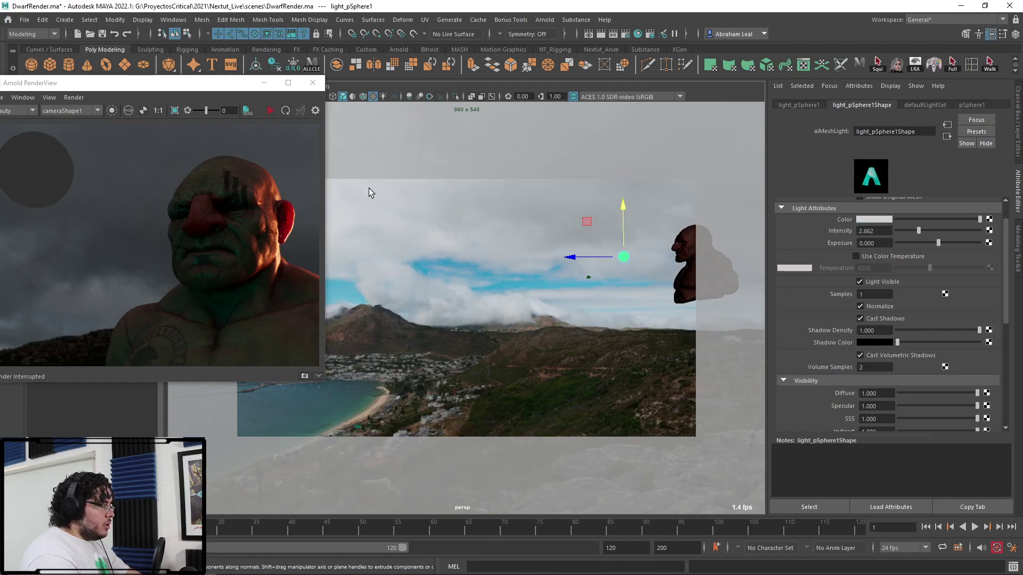
left_click(270, 111)
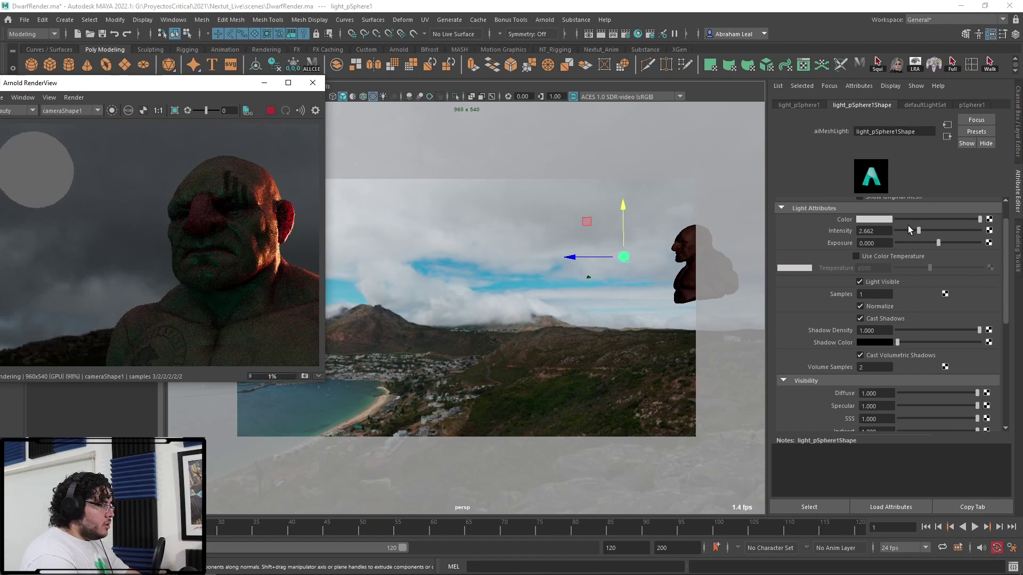
Colour the mesh light with the cyan swatch and tune its exposure, trying 5 and 10 before setting 8
left_click(875, 218)
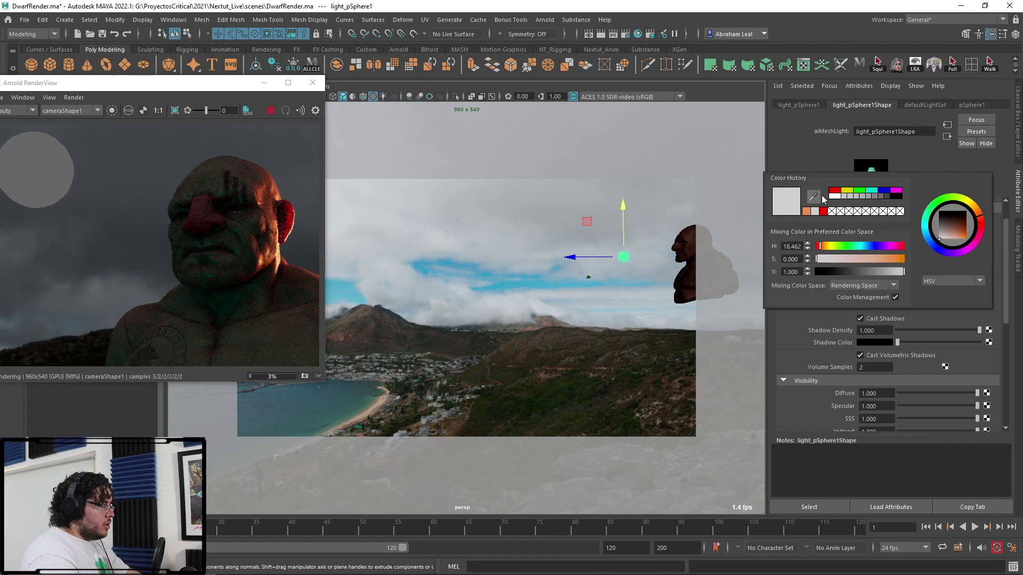
left_click(871, 191)
left_click_drag(939, 243, 983, 247)
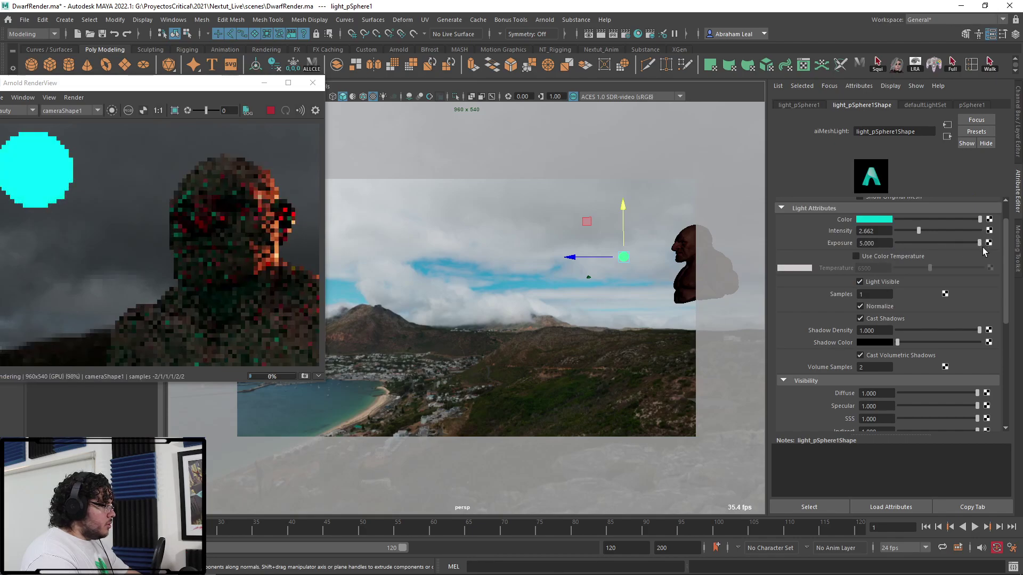
double_click(886, 244)
type("10")
key("Return")
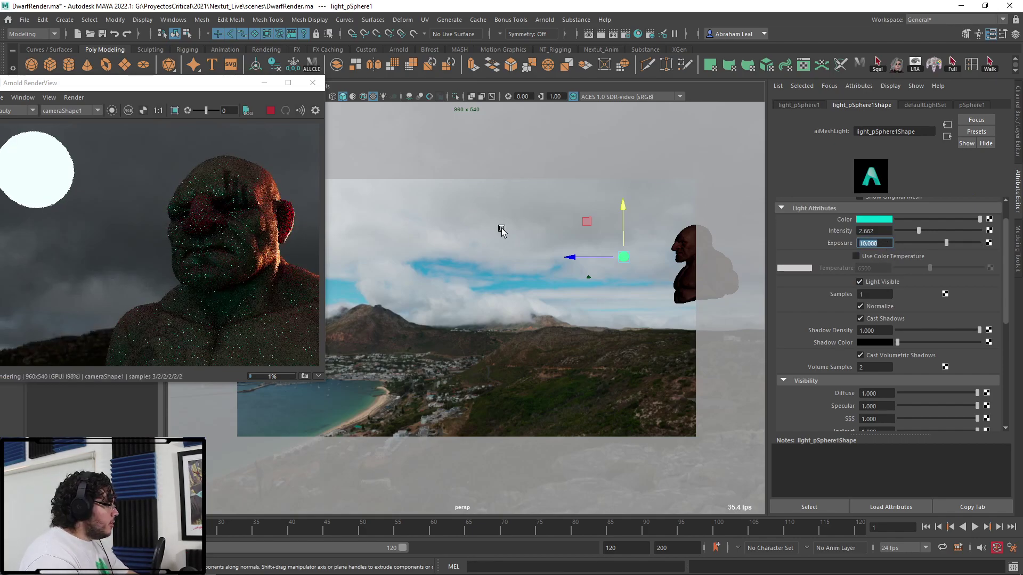
double_click(877, 241)
type("8")
key("Return")
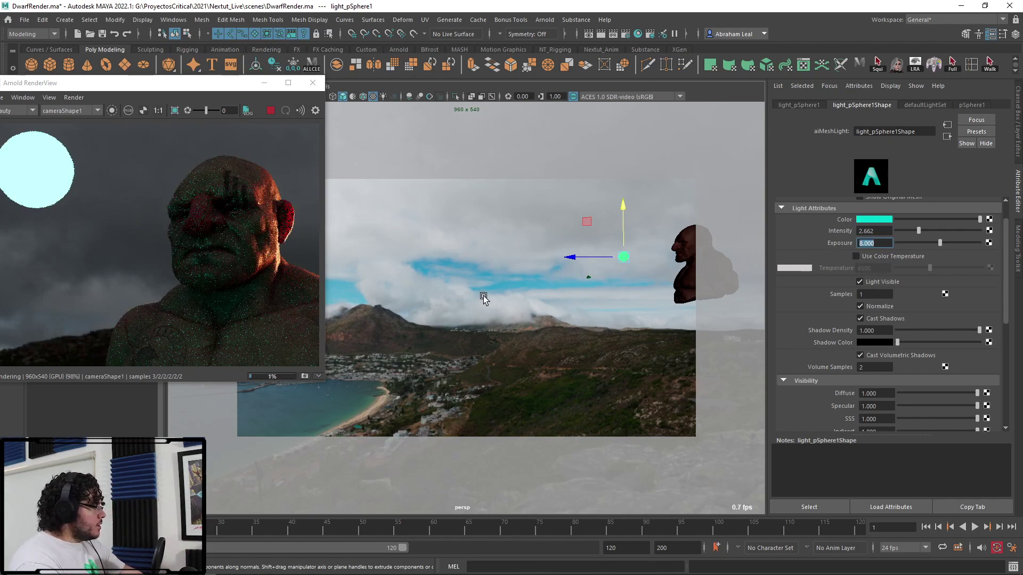
Delete the teal disk light so that the sphere mesh light replaces it
scroll(436, 219, "down", 3)
scroll(211, 237, "down", 3)
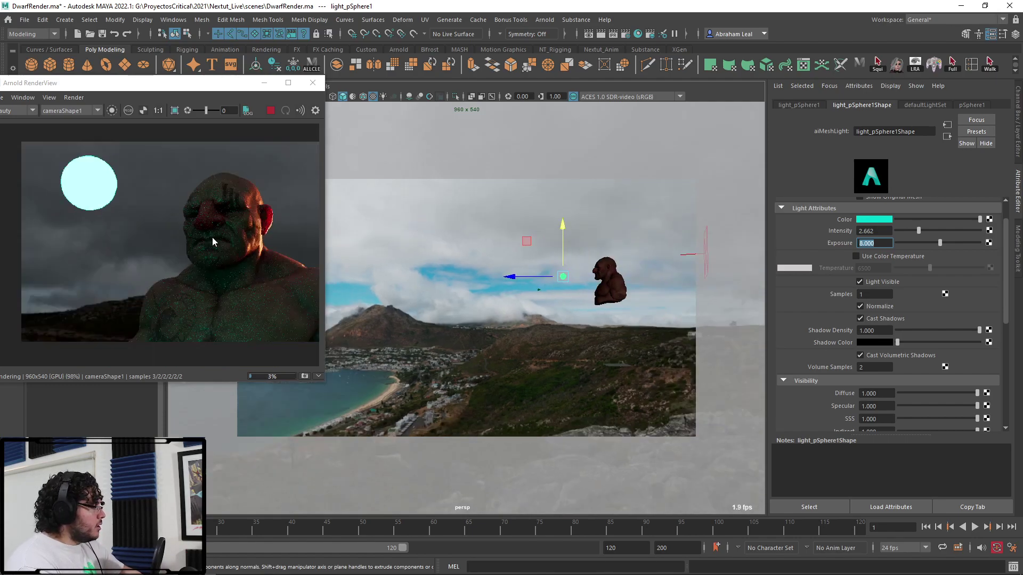
scroll(161, 218, "up", 2)
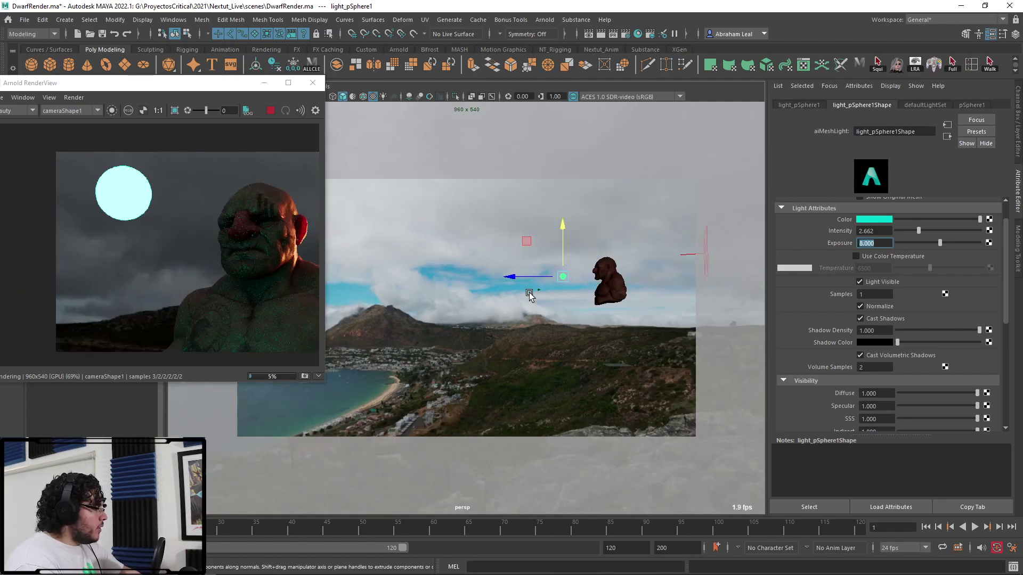
middle_click_drag(500, 337, 531, 318, "alt")
left_click(354, 309)
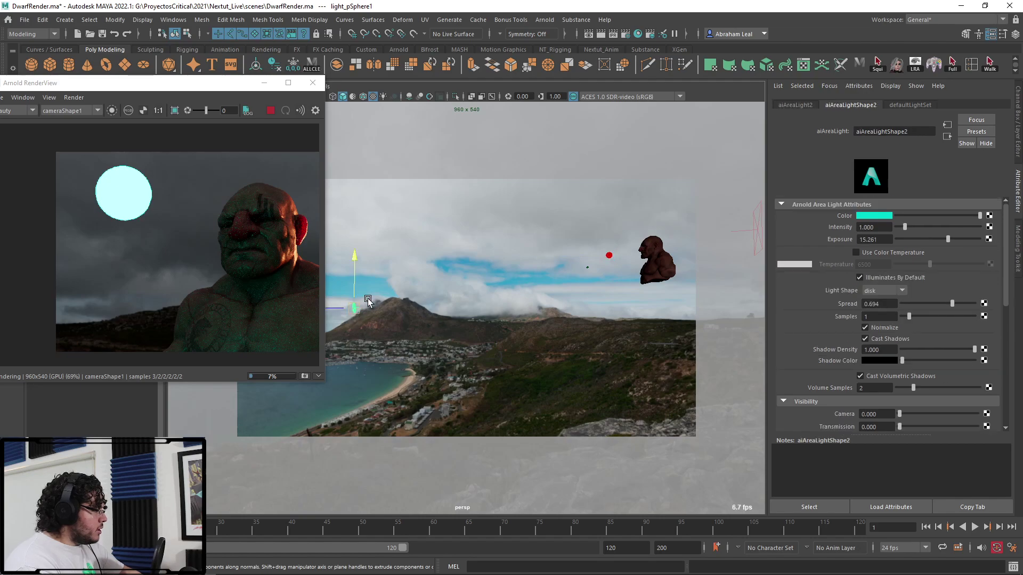
left_click(397, 312)
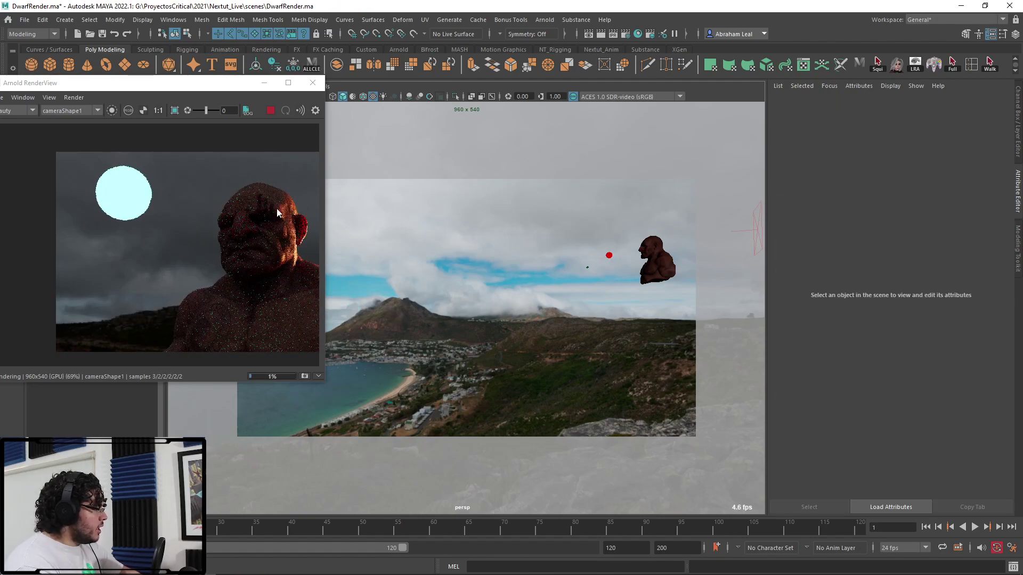
Check the noise on the dwarf's face in the render and set the mesh light's samples to 12
scroll(252, 233, "up", 3)
scroll(222, 238, "up", 2)
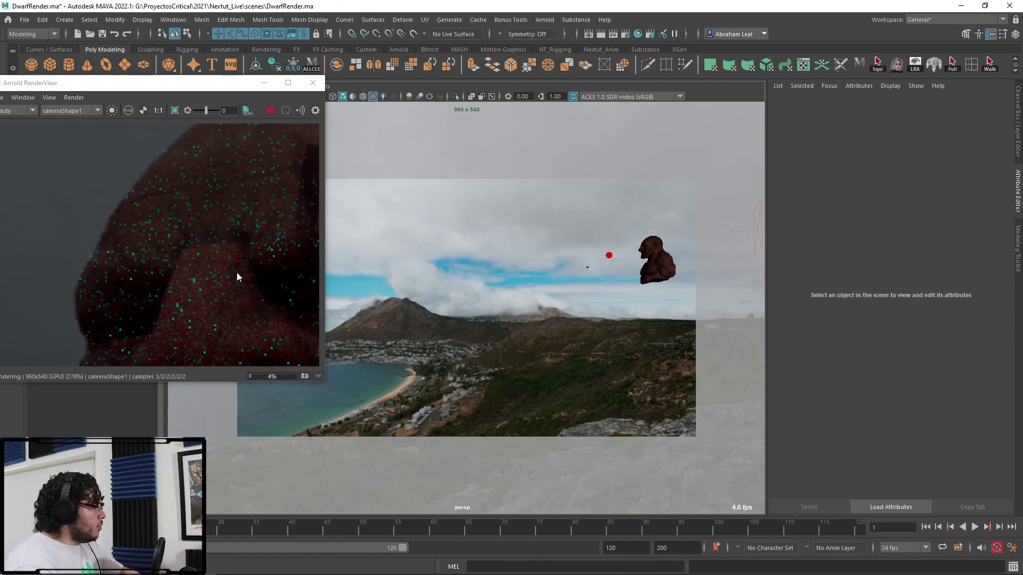
scroll(247, 245, "down", 5)
scroll(554, 309, "up", 2)
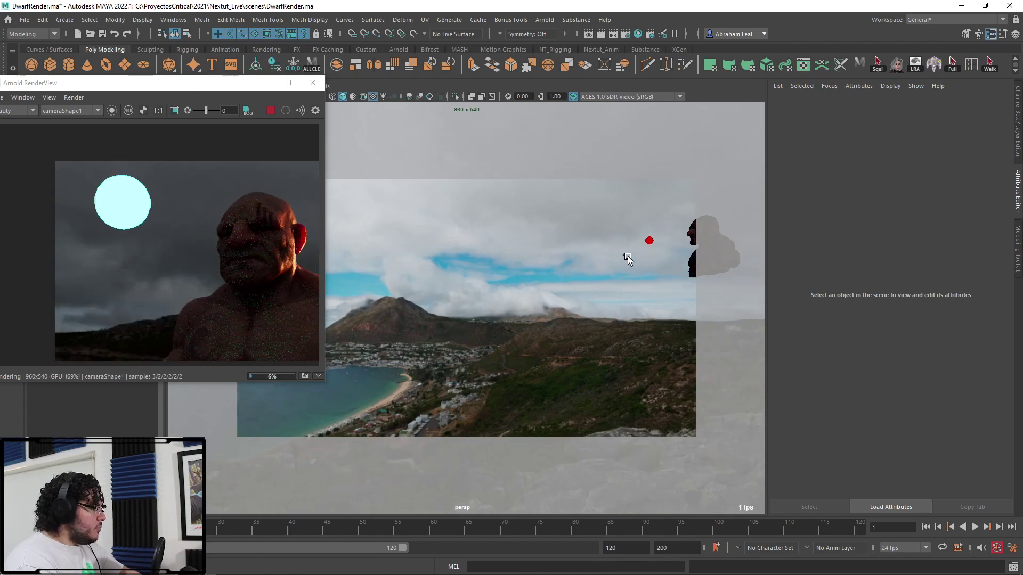
left_click(650, 243)
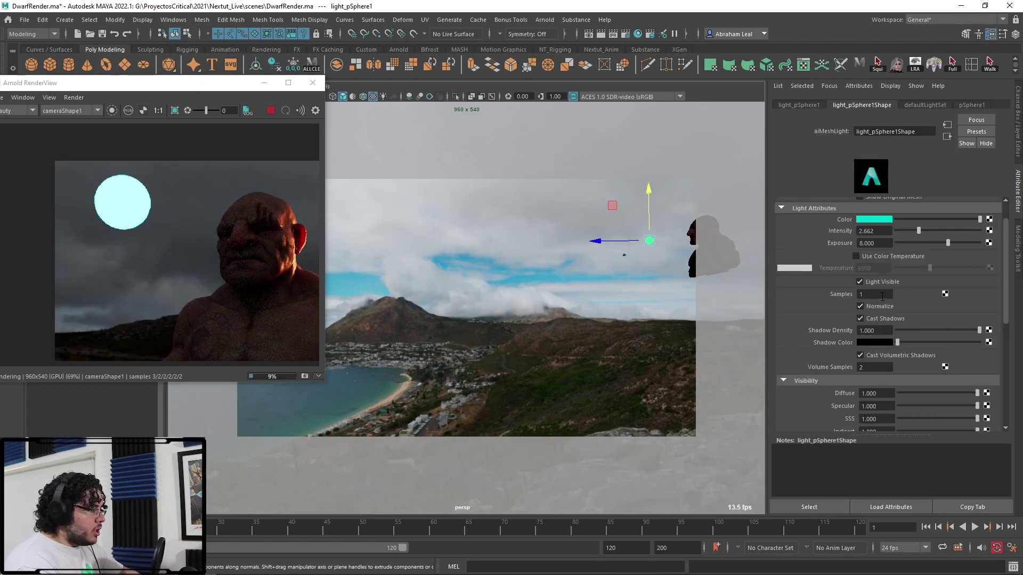
double_click(877, 296)
type("12")
key("Return")
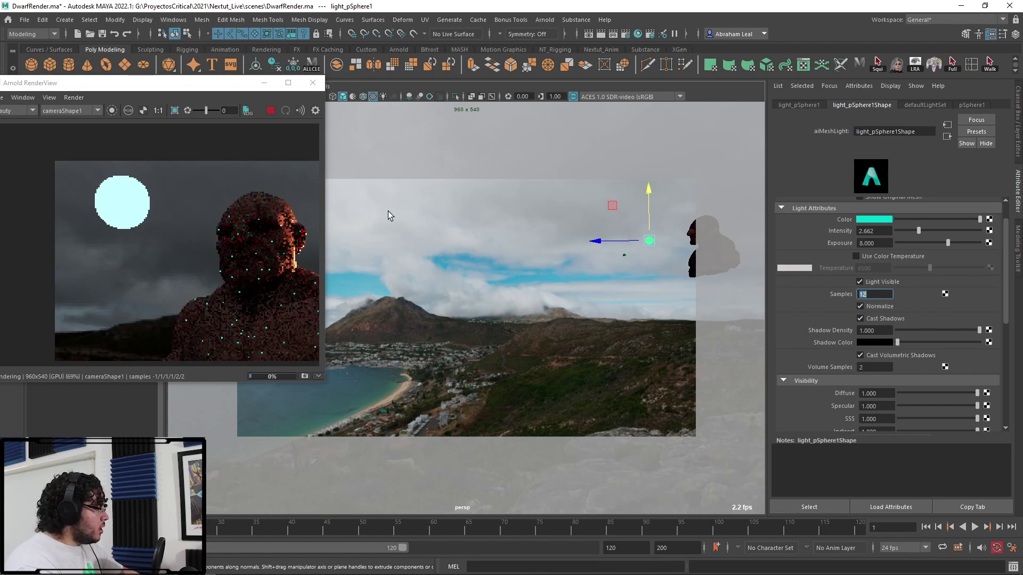
Examine the noise and lighting on the dwarf's face and shoulders in the render with the mesh light
scroll(277, 258, "up", 2)
scroll(277, 260, "up", 1)
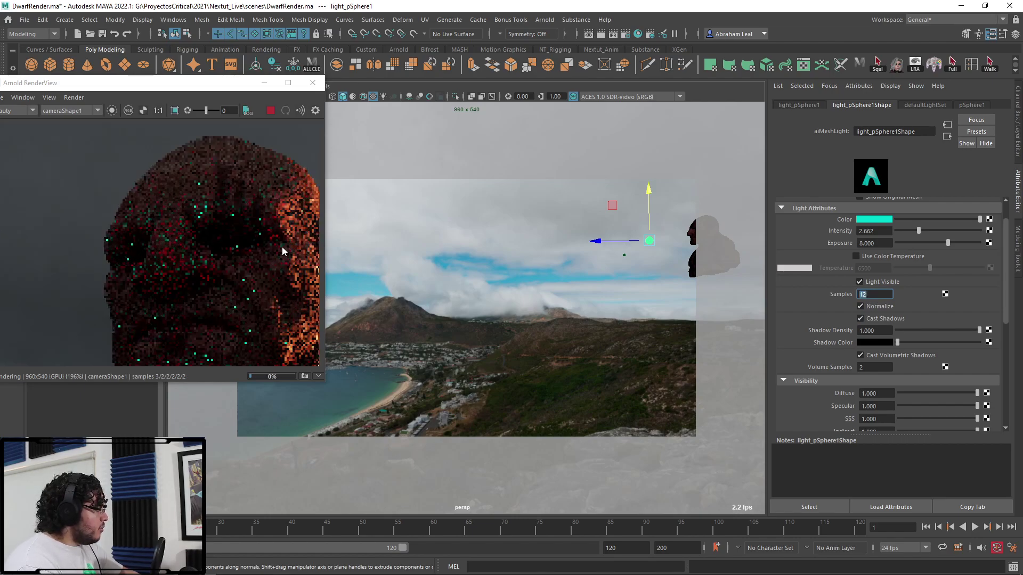
scroll(279, 244, "down", 4)
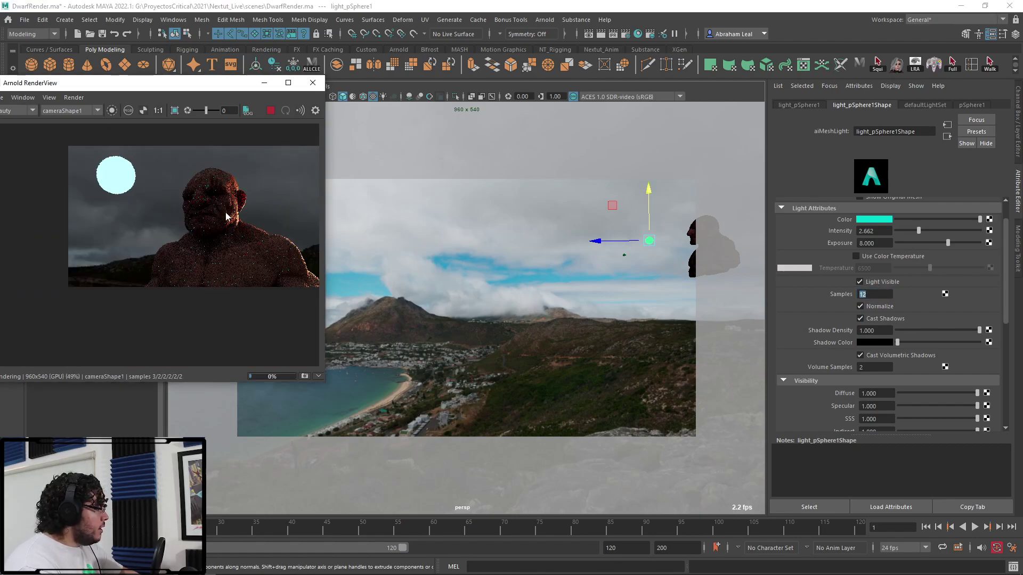
scroll(226, 212, "up", 2)
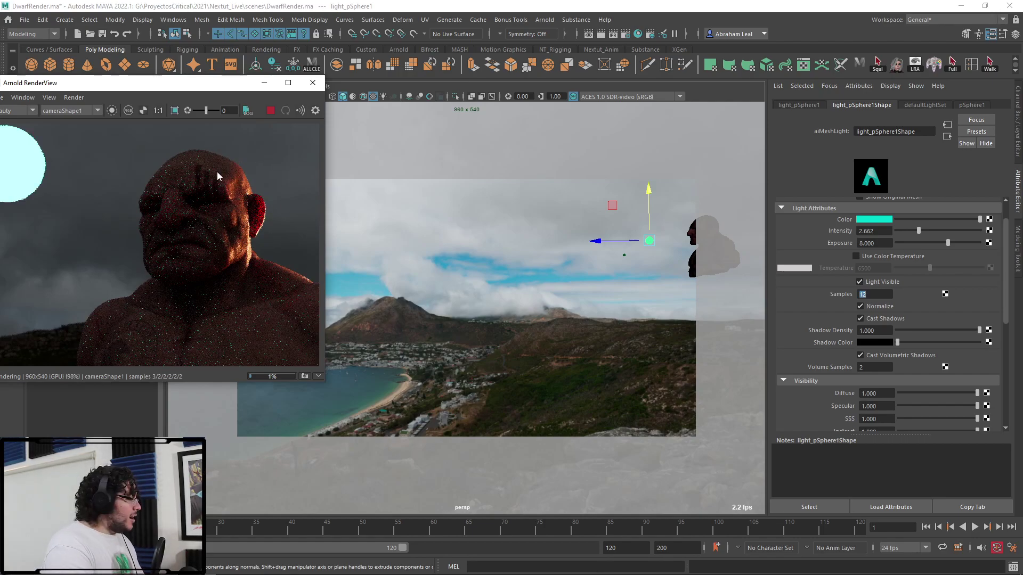
middle_click_drag(117, 226, 251, 267)
scroll(206, 216, "up", 1)
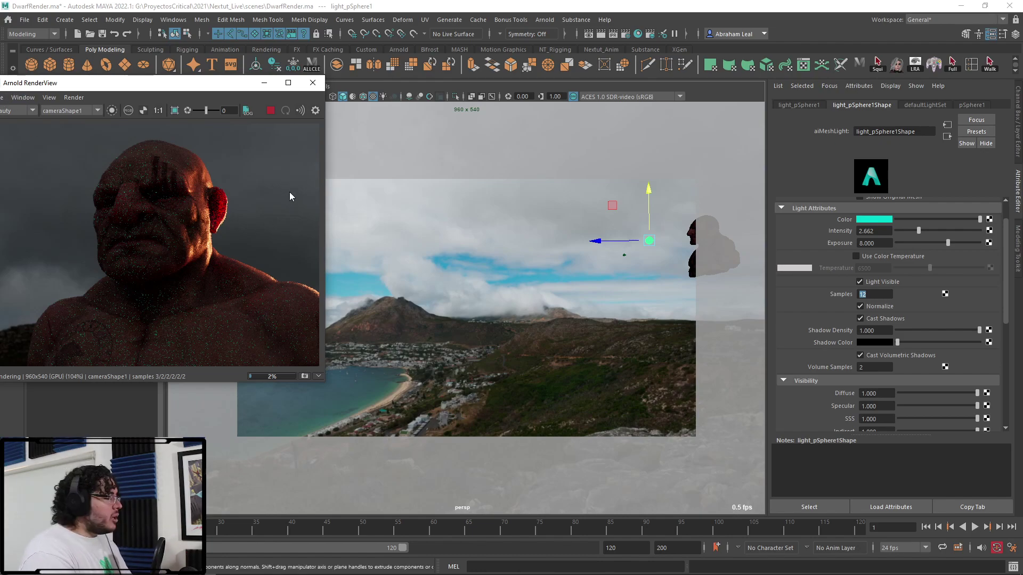
scroll(230, 181, "down", 2)
scroll(260, 219, "up", 1)
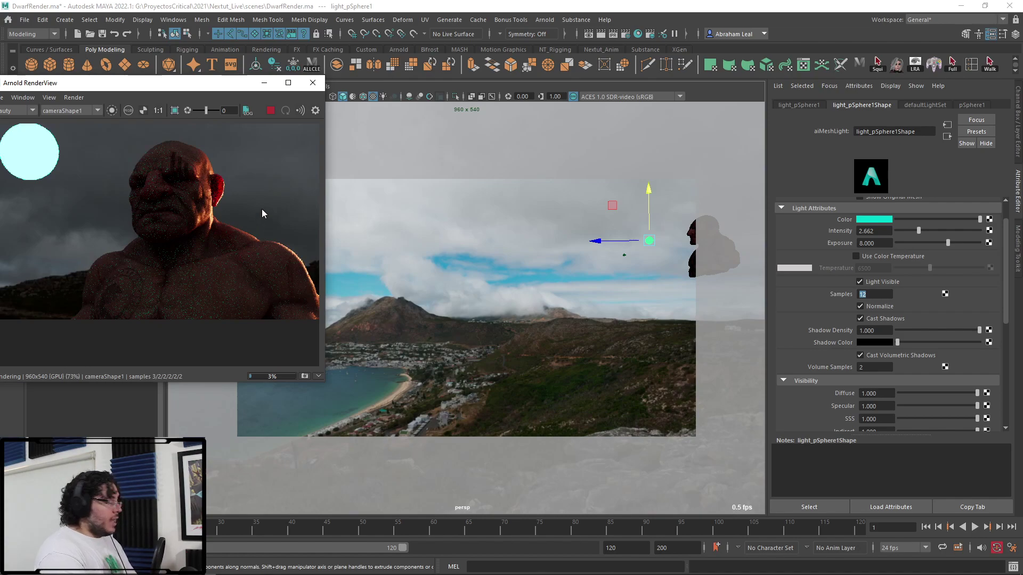